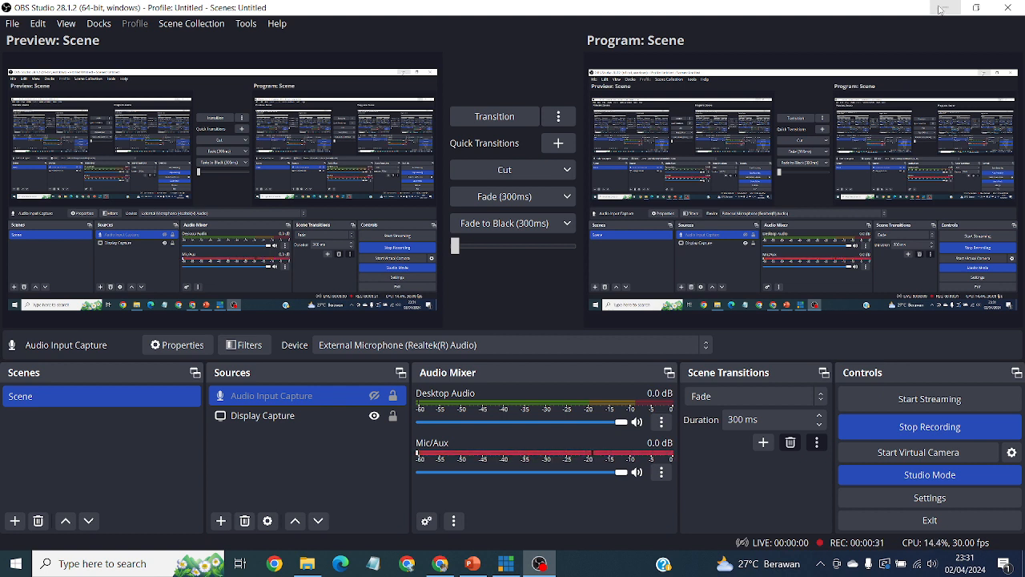
Minimize OBS and Chrome, then switch to PowerPoint's slide 2 checklist ending with 'NIDN DOSEN'.
click(942, 9)
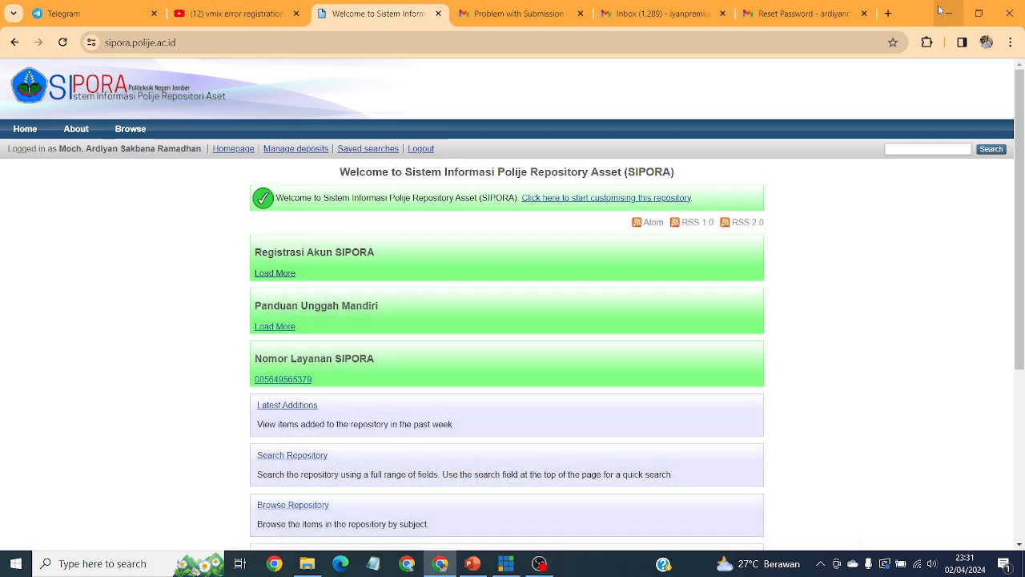
click(948, 14)
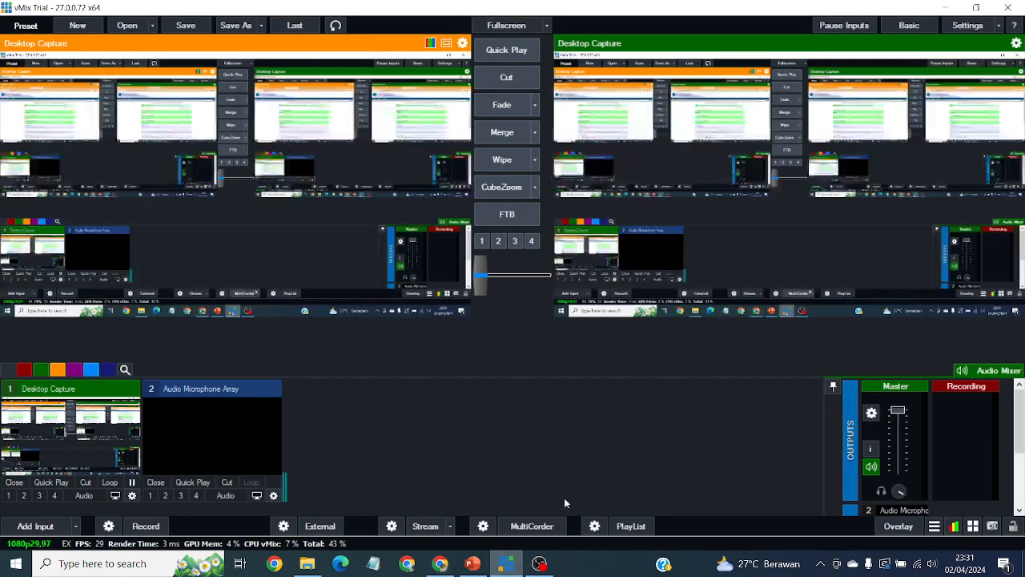
key(alt+Tab)
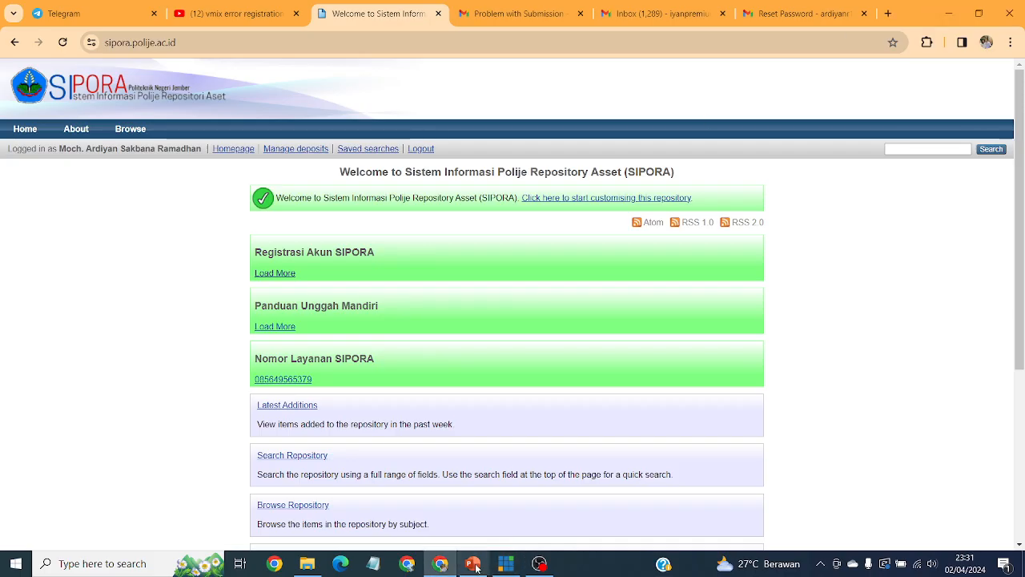
key(alt+Tab)
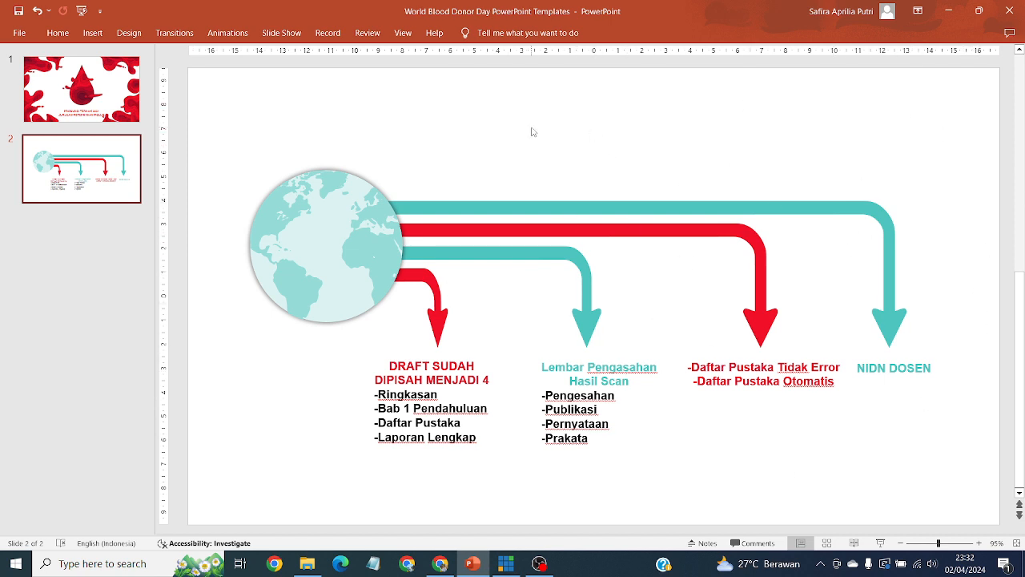
Minimize PowerPoint after reviewing slide 2 and open File Explorer from the taskbar.
click(951, 18)
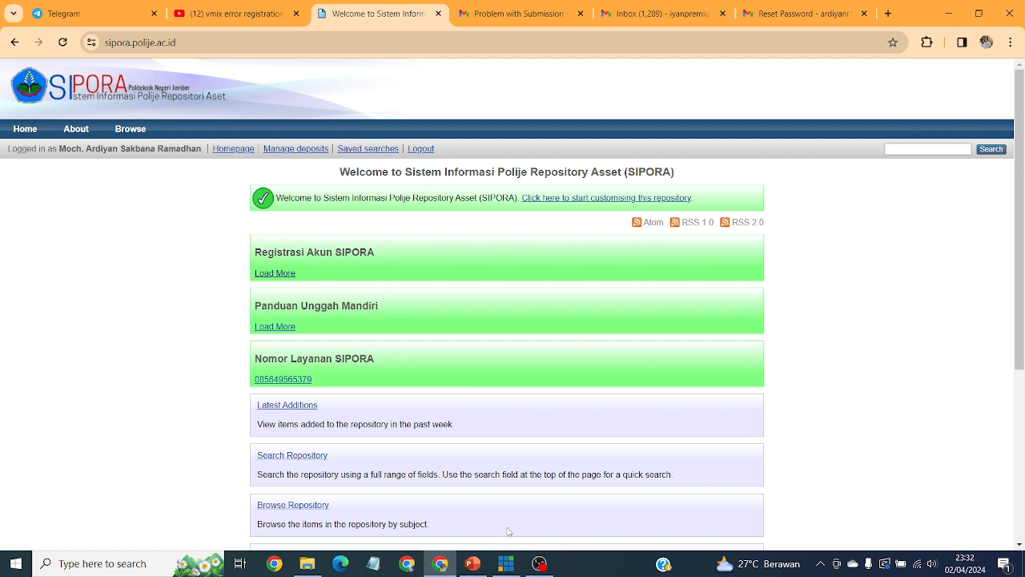
click(307, 563)
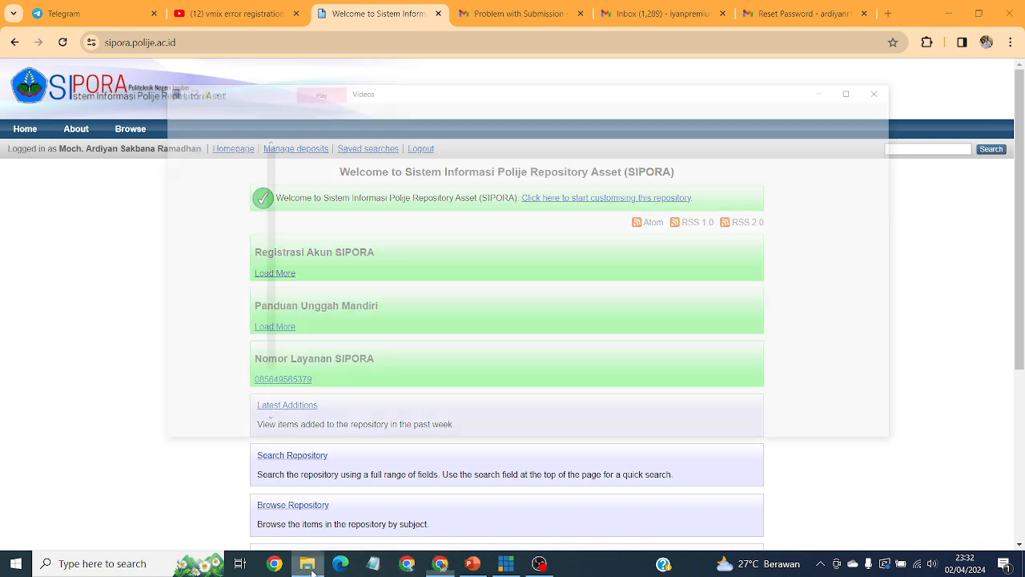
Open the LAPORAN LENGKAP Word file from USB Drive (E:) > SIPORA > TA.
click(202, 293)
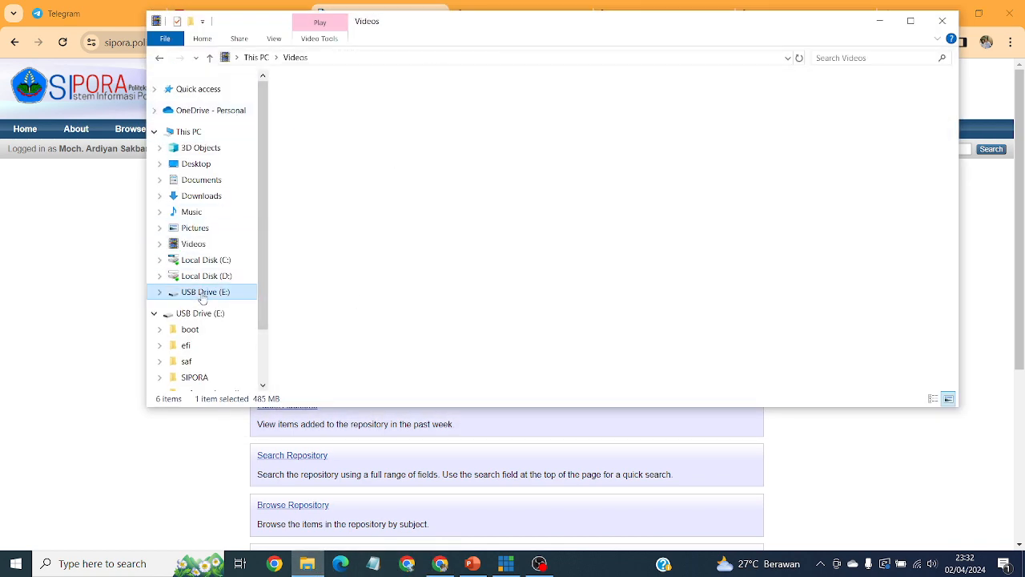
double_click(366, 143)
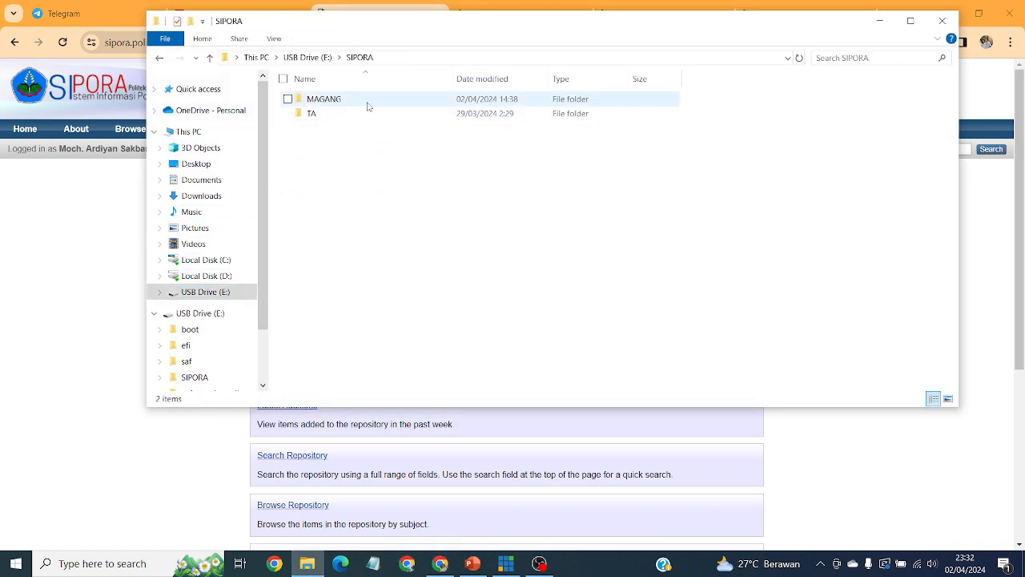
double_click(358, 116)
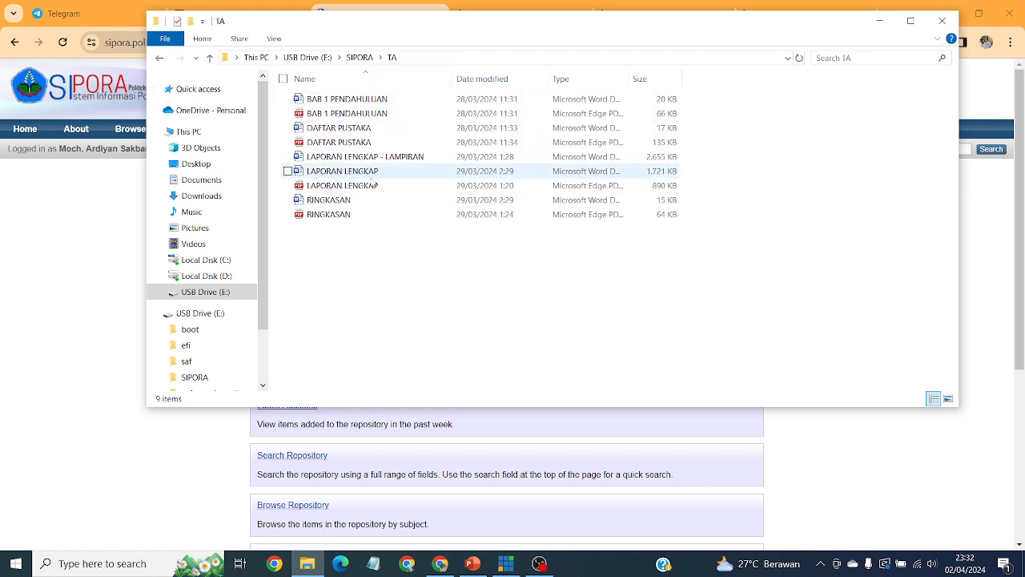
double_click(375, 172)
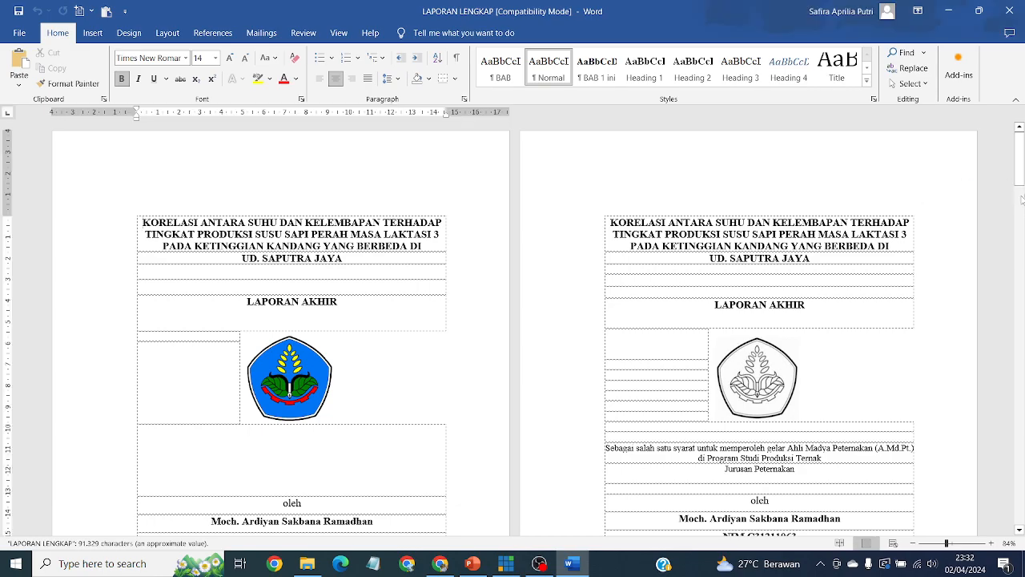
Scroll through the report's cover, signed approval page (iii) and SURAT PERNYATAAN declaration (iv).
click(1021, 145)
mouse_move(1021, 145)
mouse_down()
mouse_move(1021, 524)
mouse_move(1020, 136)
mouse_up()
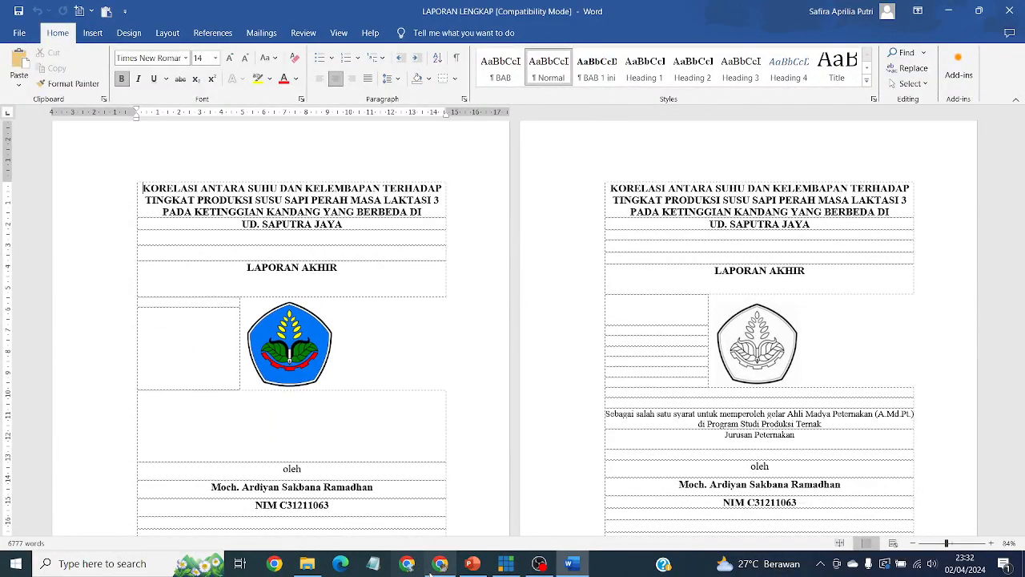
mouse_move(433, 570)
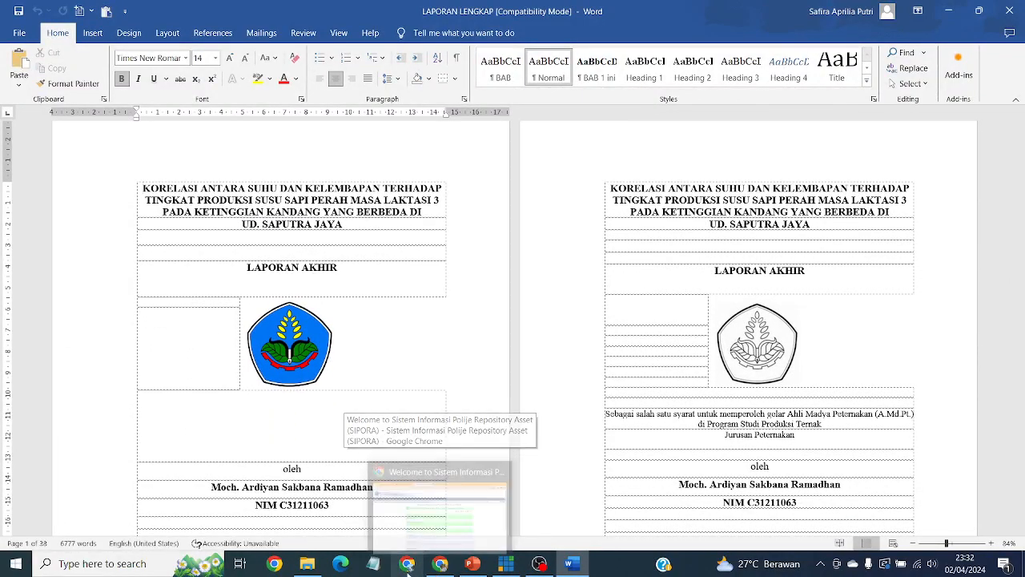
scroll(584, 364, down, 5)
scroll(584, 364, down, 9)
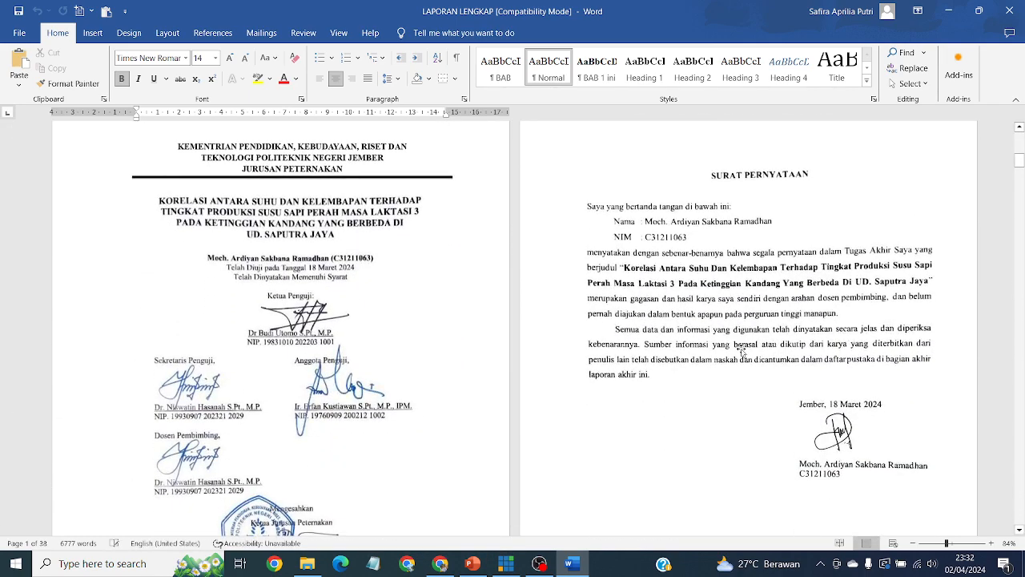
scroll(745, 360, down, 4)
scroll(758, 384, up, 4)
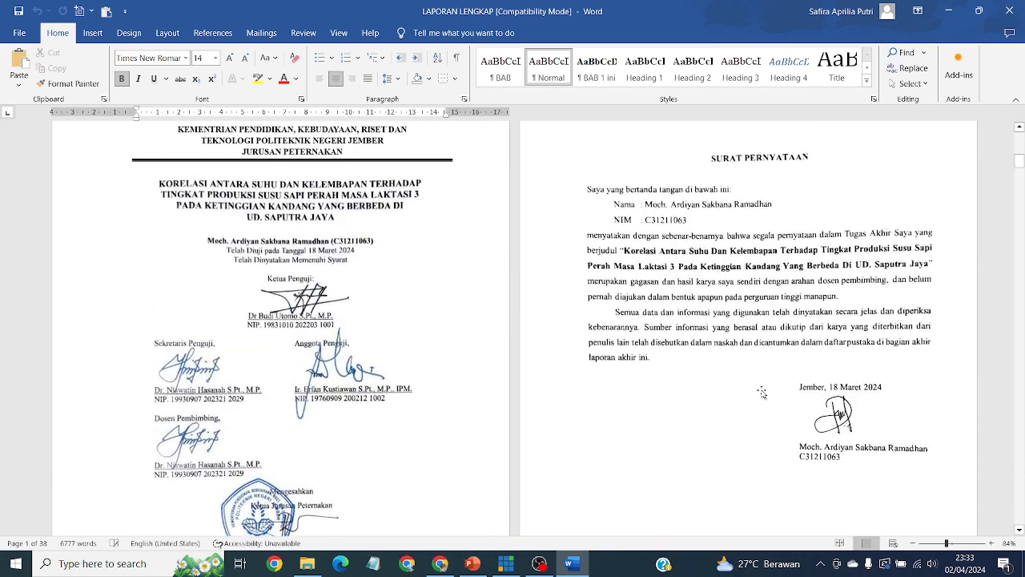
scroll(762, 393, up, 5)
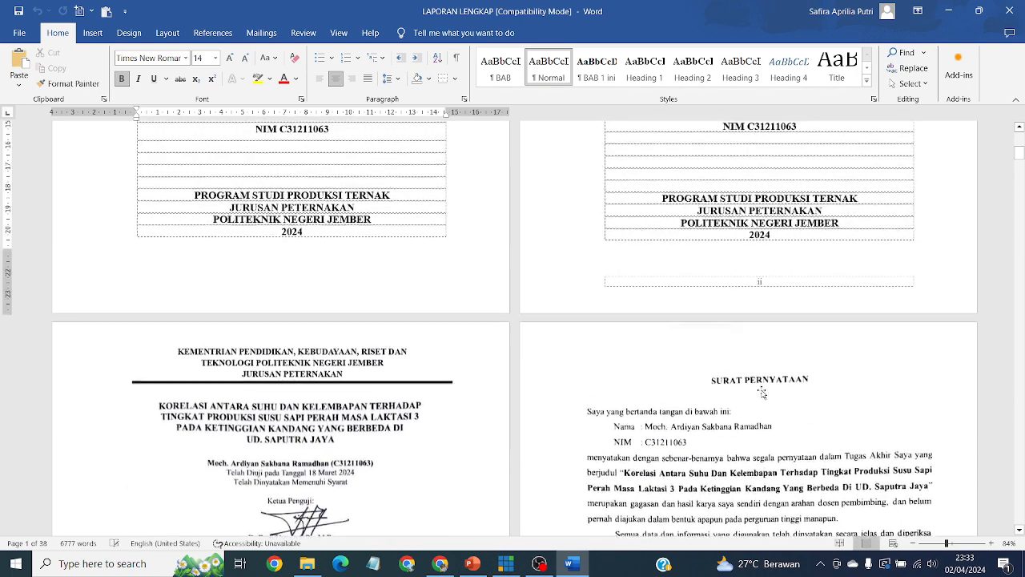
scroll(761, 392, up, 5)
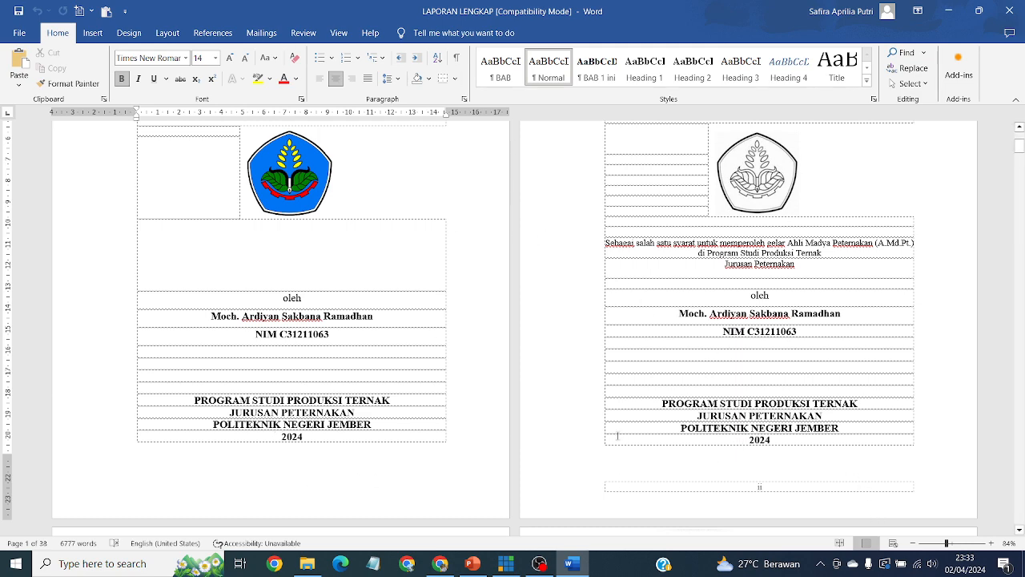
scroll(618, 435, down, 8)
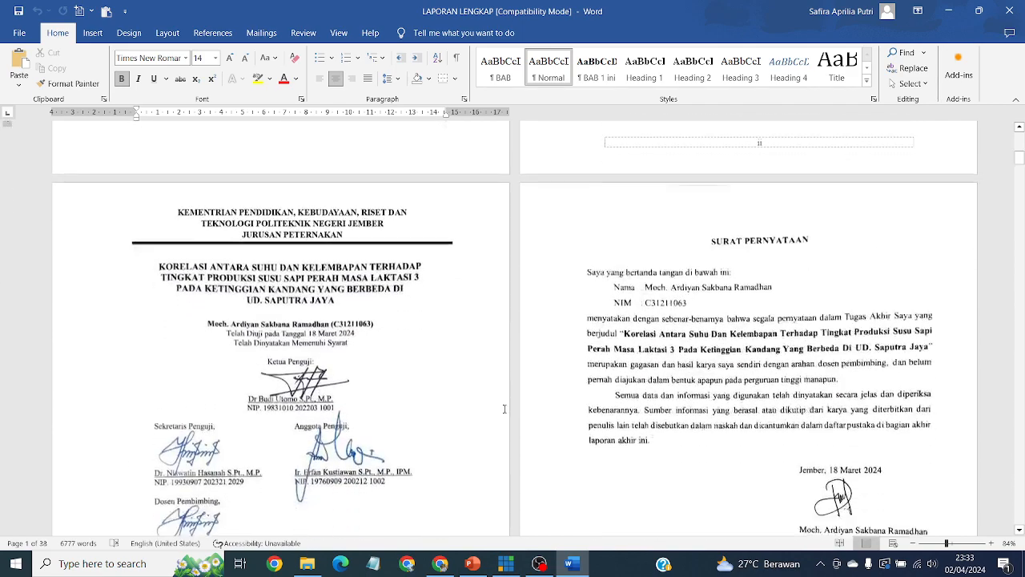
scroll(505, 408, down, 6)
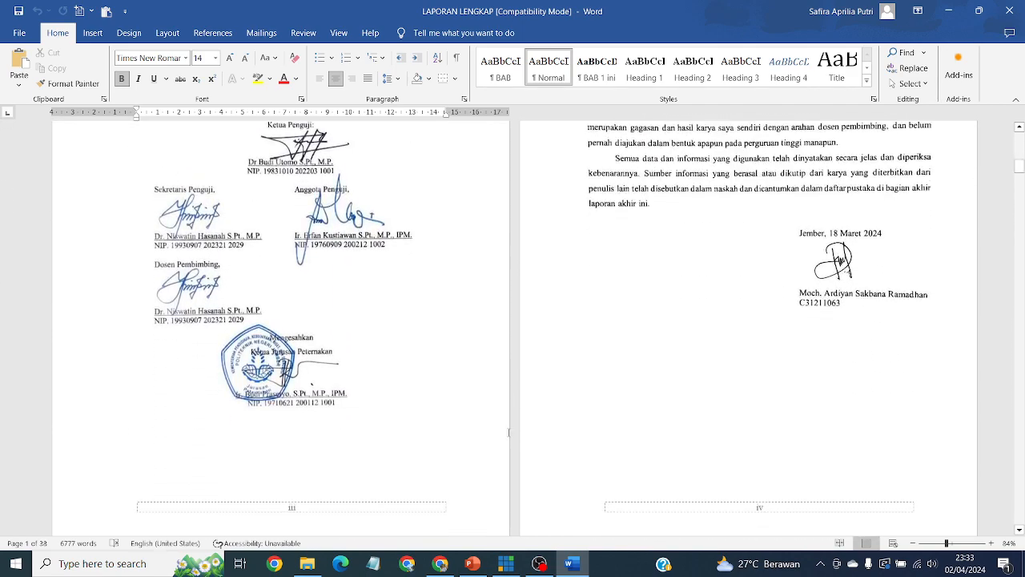
scroll(508, 432, up, 4)
scroll(517, 412, down, 2)
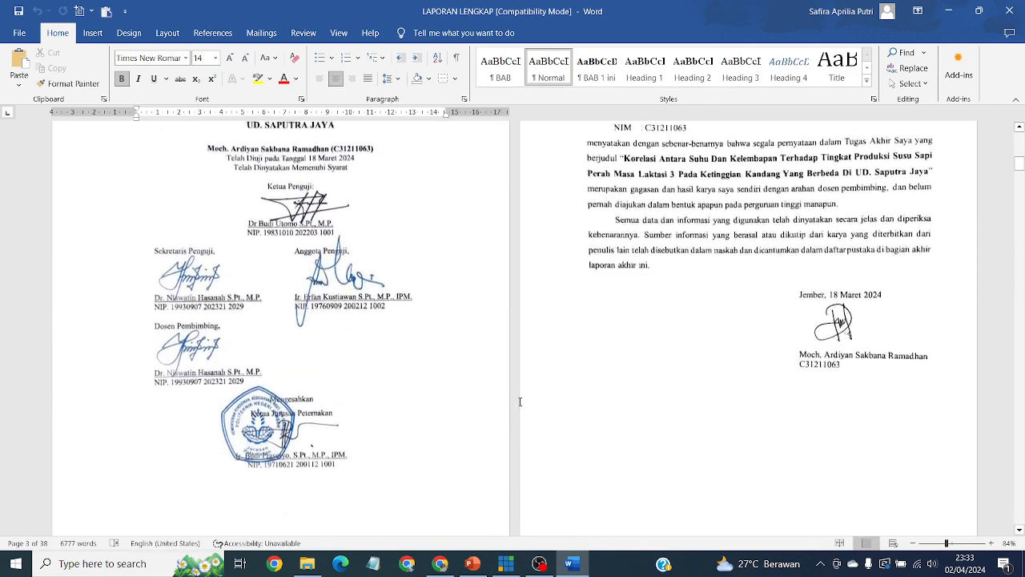
scroll(520, 403, up, 8)
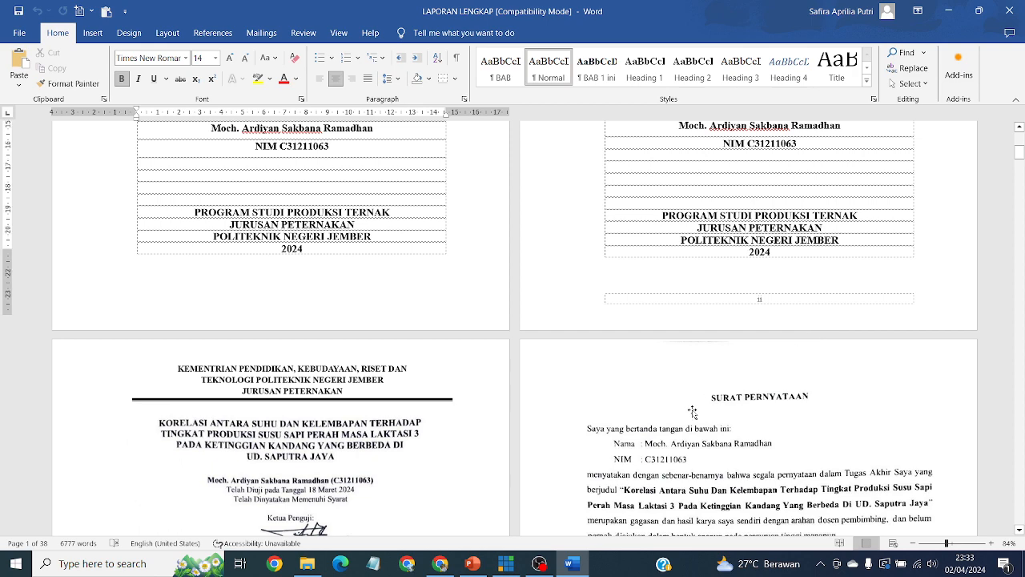
scroll(817, 321, down, 5)
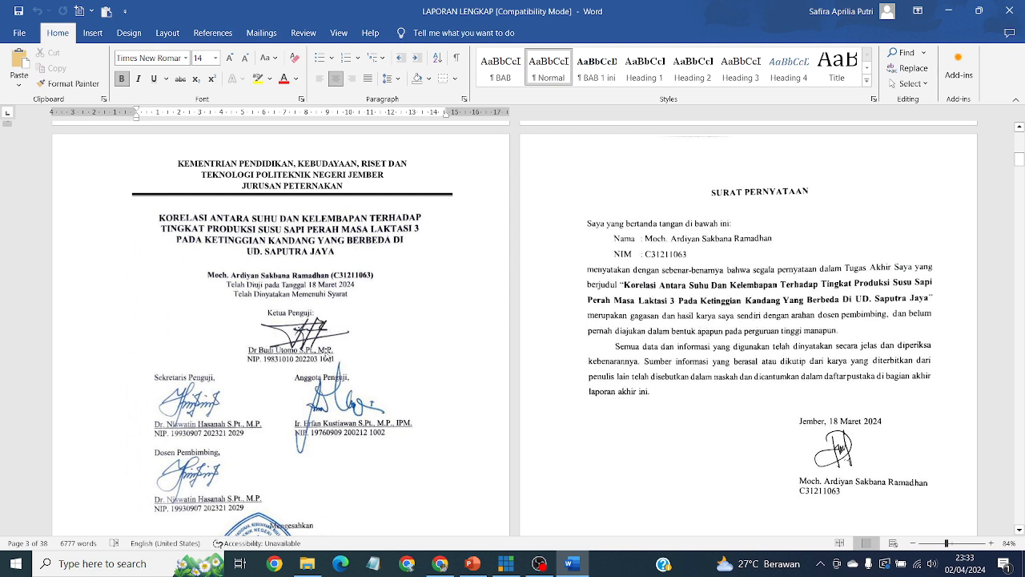
scroll(327, 358, down, 3)
scroll(423, 346, up, 4)
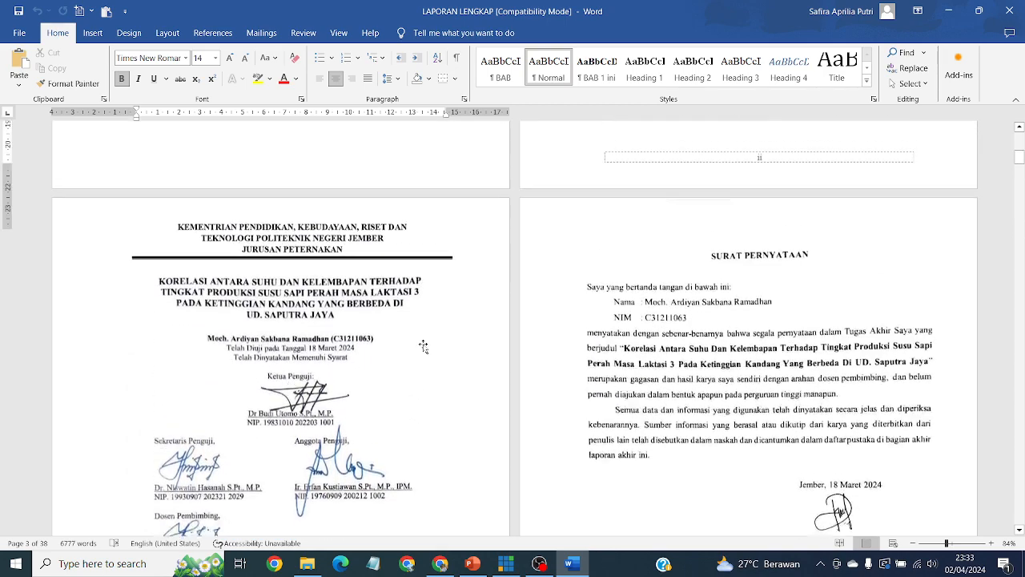
scroll(423, 346, up, 2)
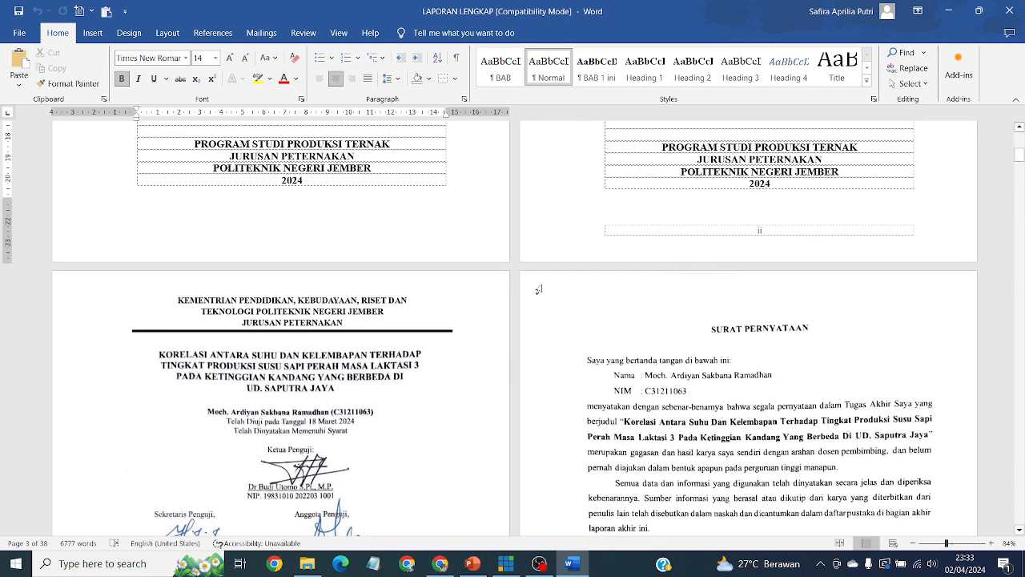
scroll(684, 290, down, 9)
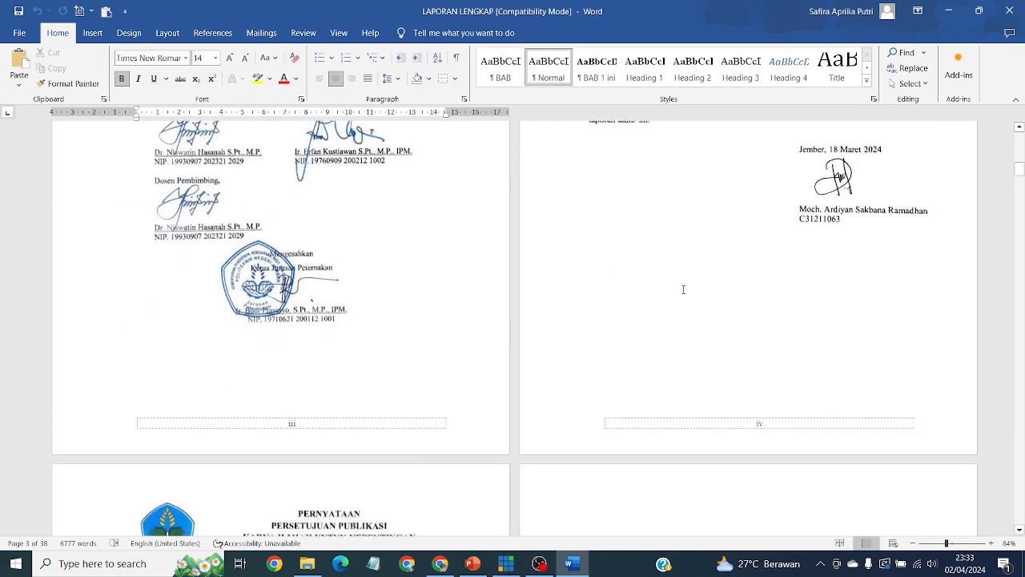
scroll(683, 289, down, 6)
scroll(473, 440, up, 7)
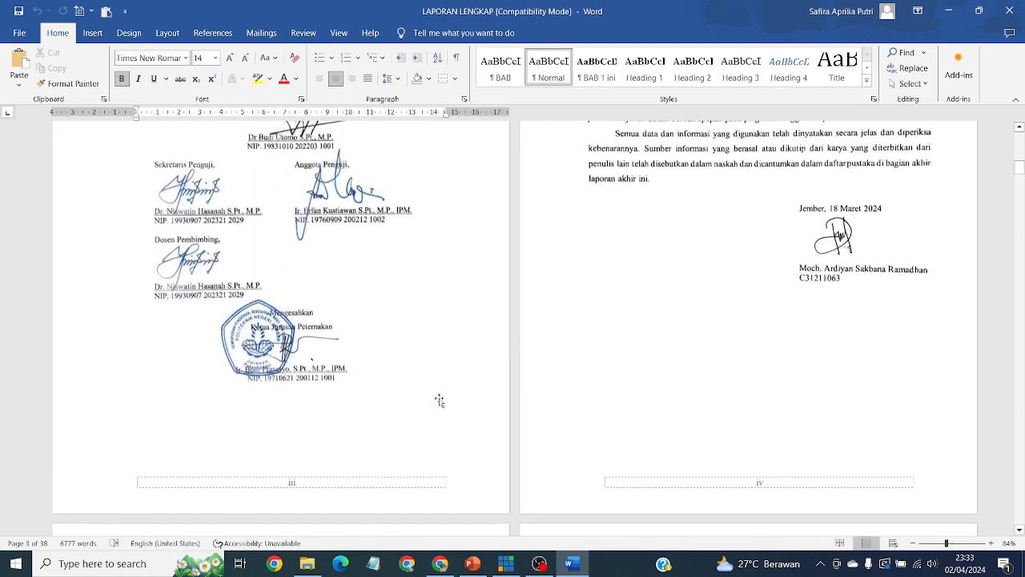
scroll(439, 400, up, 5)
click(268, 284)
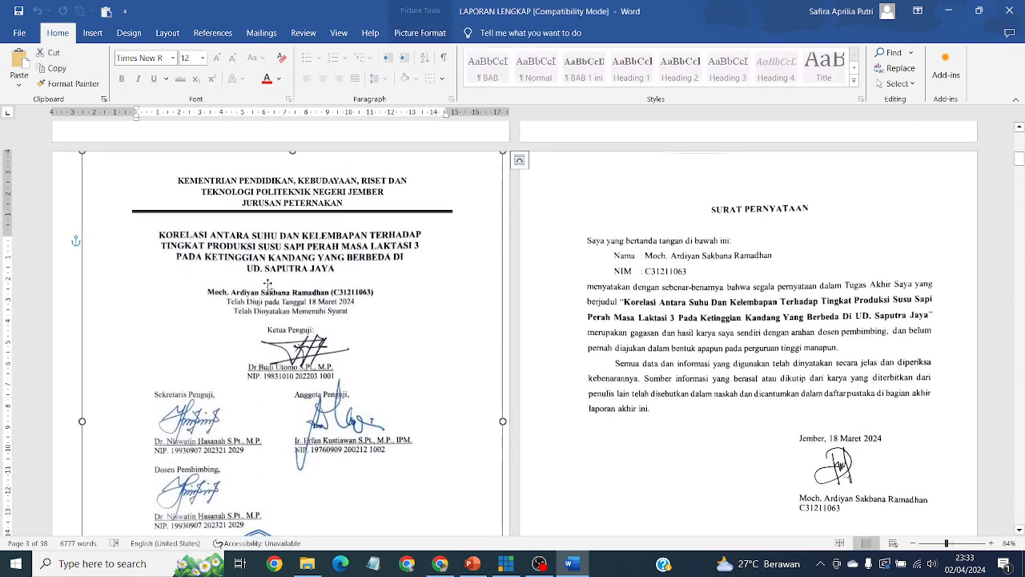
drag(269, 285, 555, 312)
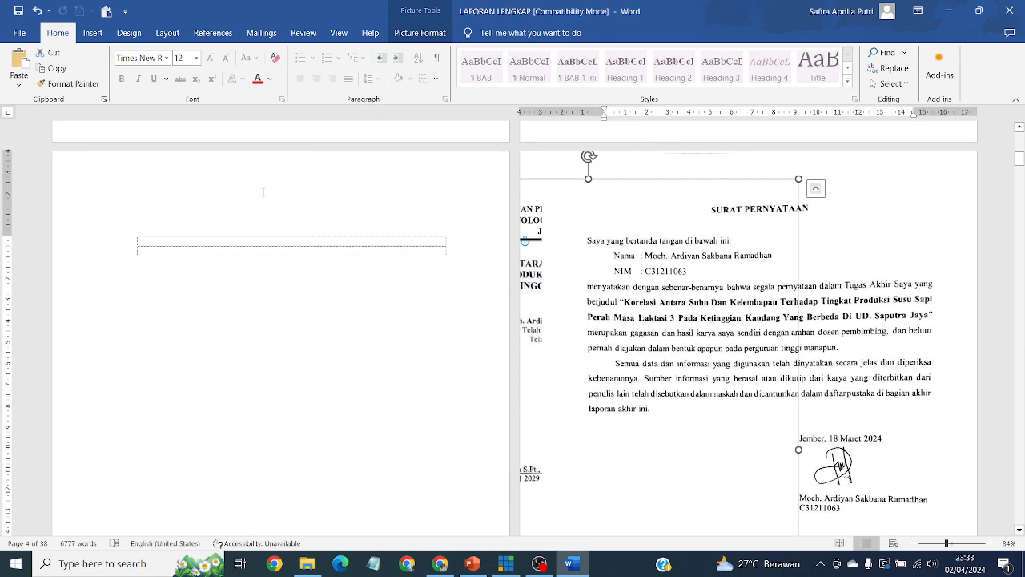
key(ctrl+z)
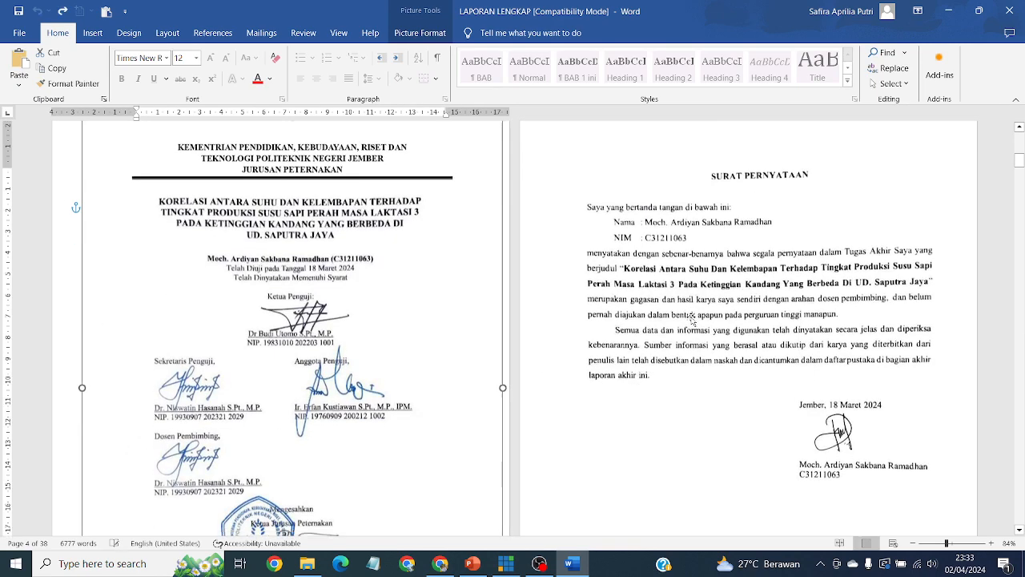
scroll(685, 345, down, 5)
scroll(685, 346, up, 6)
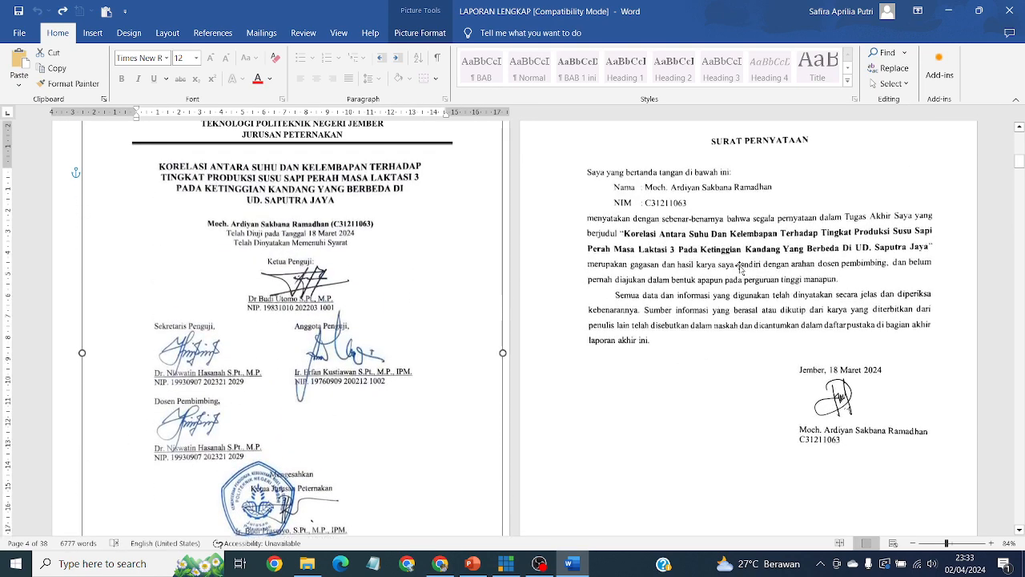
click(735, 296)
scroll(736, 297, down, 6)
scroll(735, 296, down, 15)
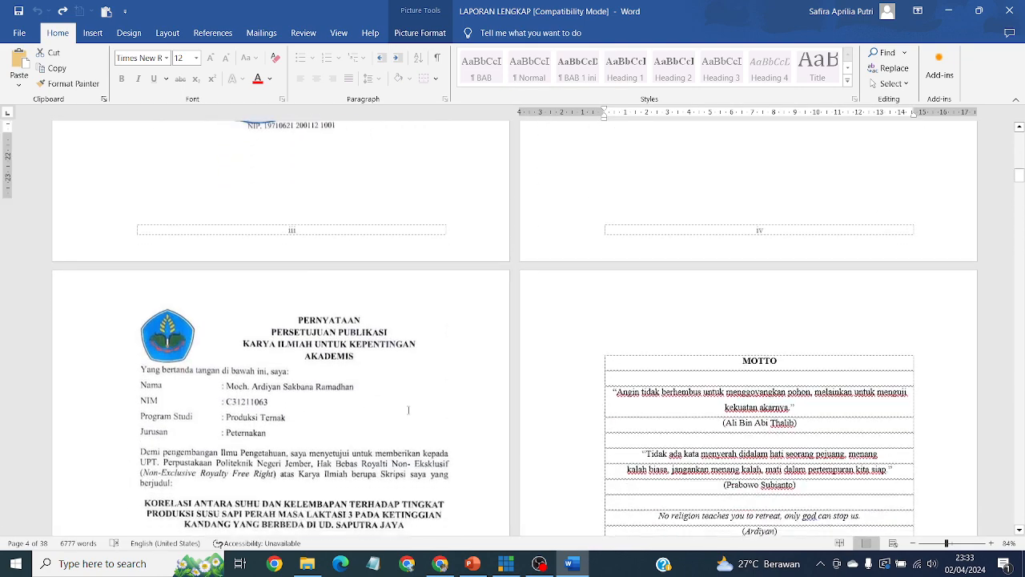
click(272, 254)
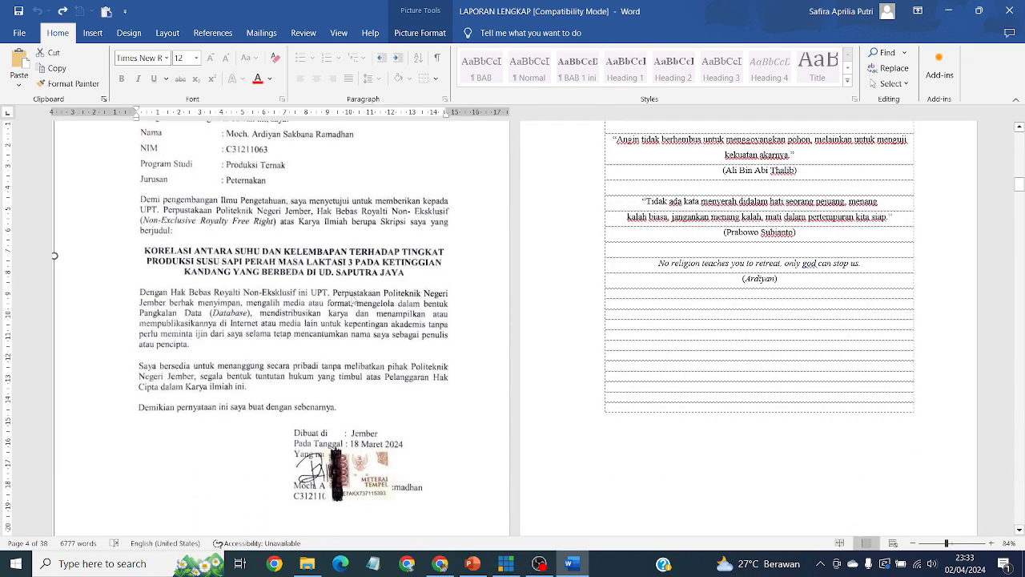
scroll(353, 302, up, 4)
drag(294, 327, 698, 324)
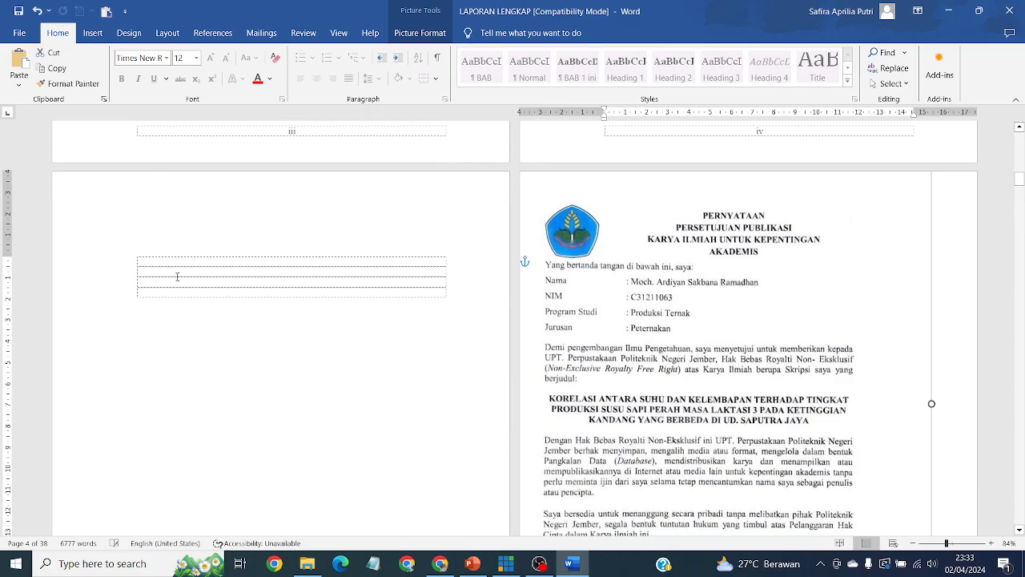
key(ctrl+z)
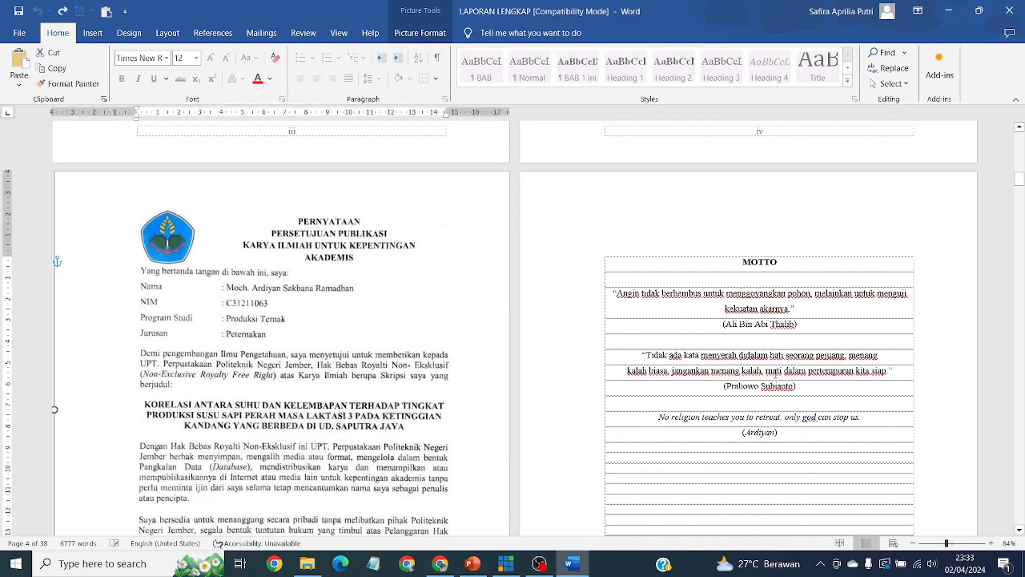
scroll(776, 373, down, 6)
scroll(777, 373, down, 15)
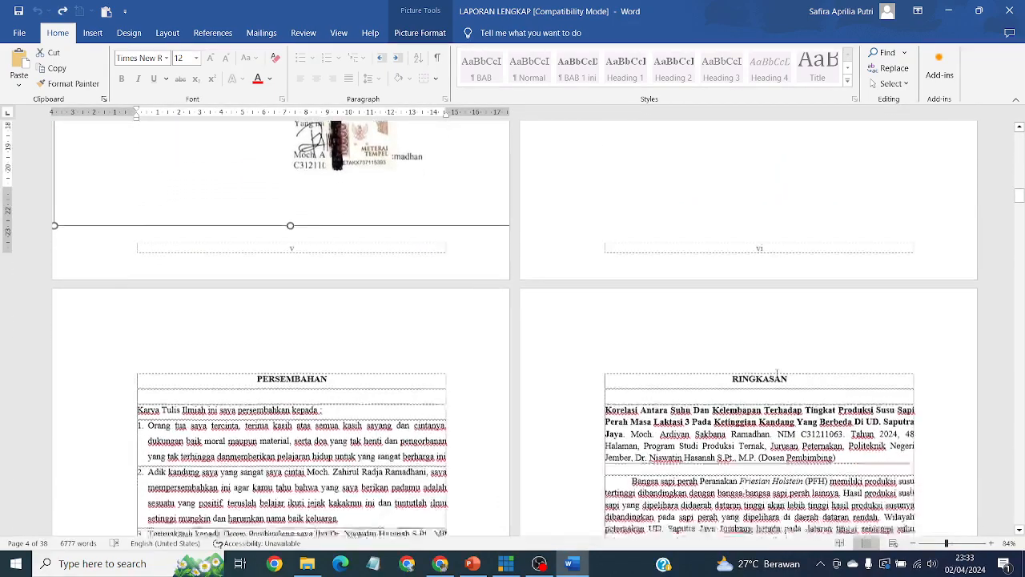
scroll(777, 374, down, 12)
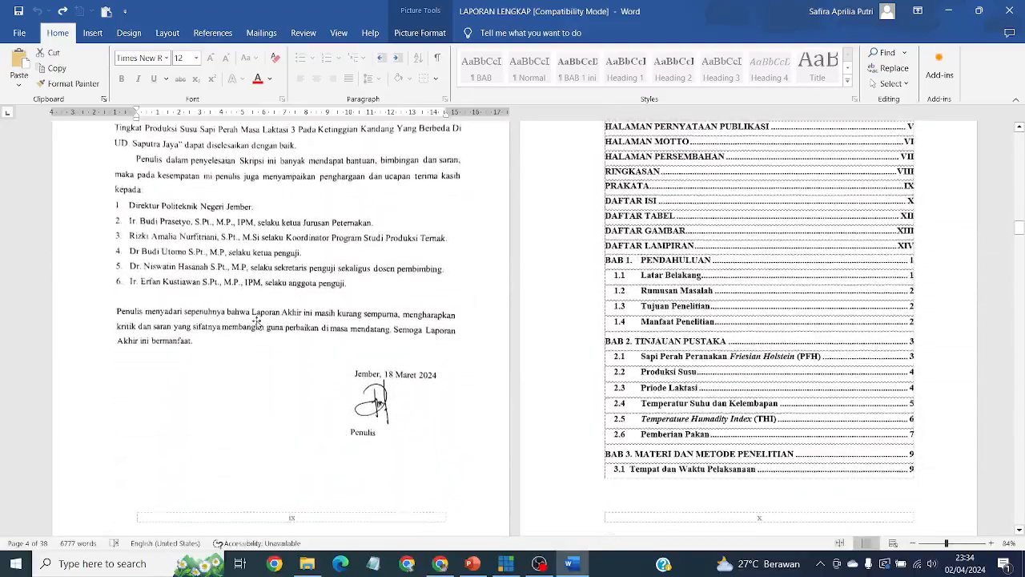
scroll(252, 255, up, 5)
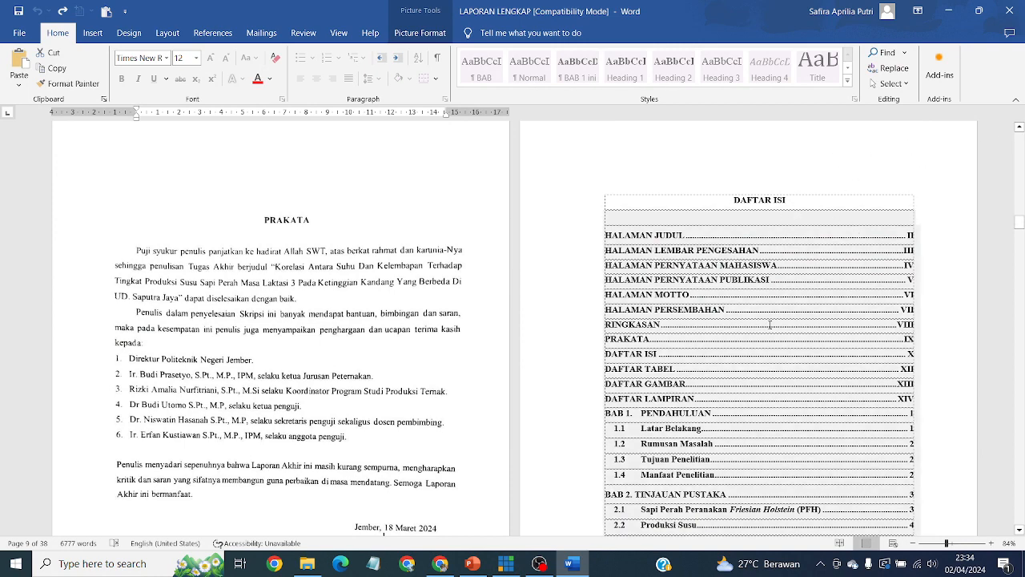
Open the References Table of Contents gallery and close it without changing the DAFTAR ISI.
click(674, 309)
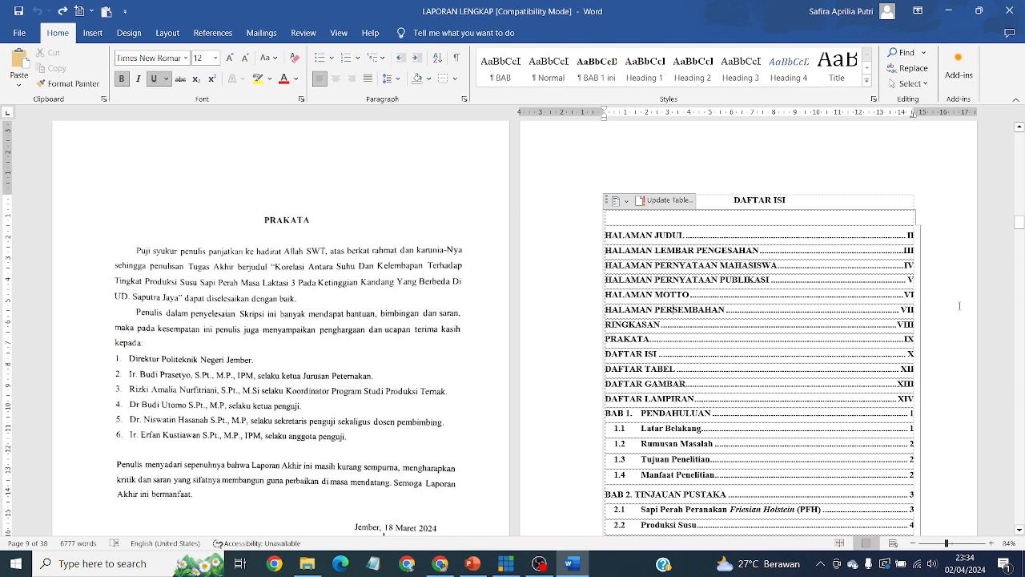
click(796, 205)
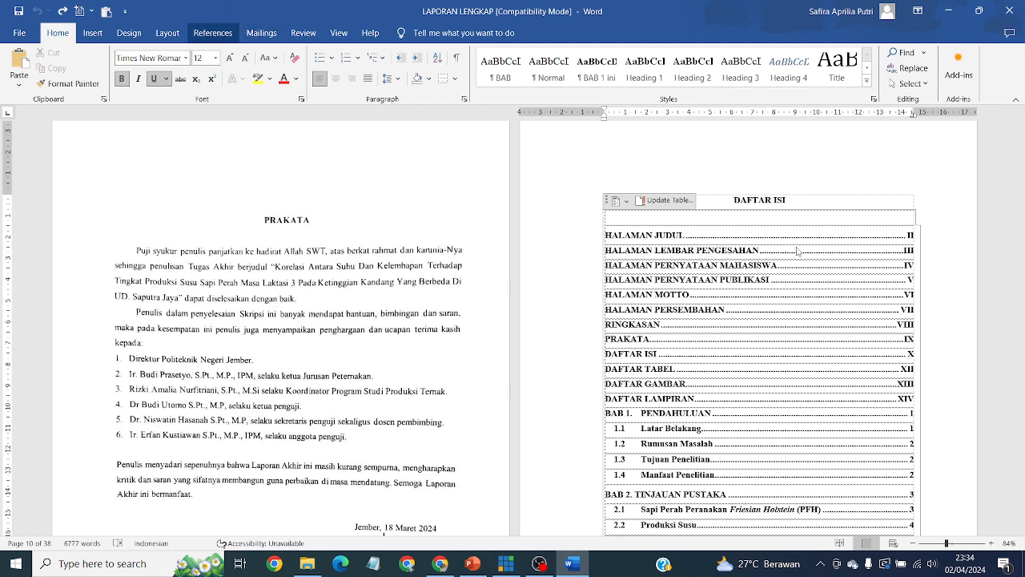
click(212, 33)
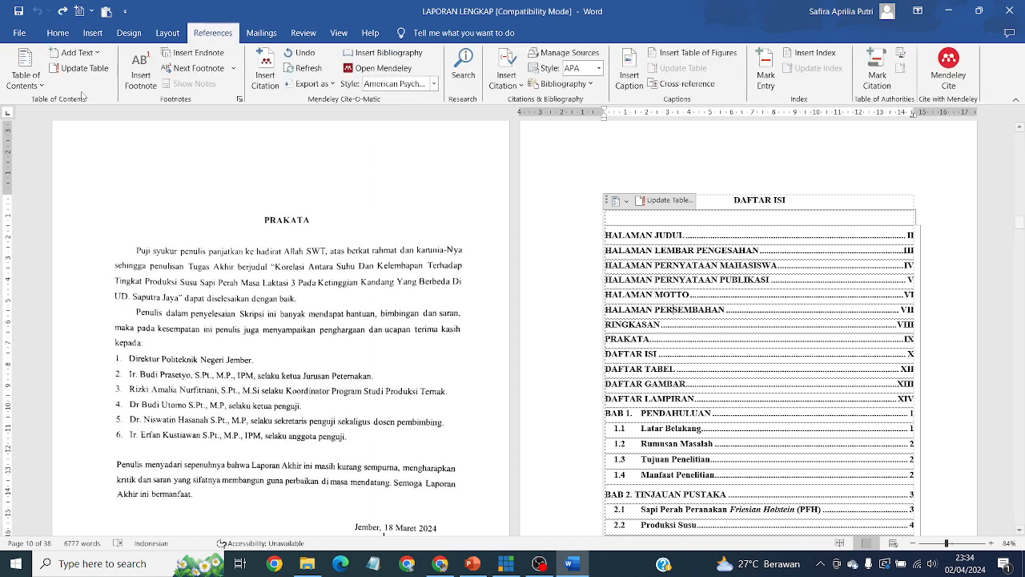
click(25, 68)
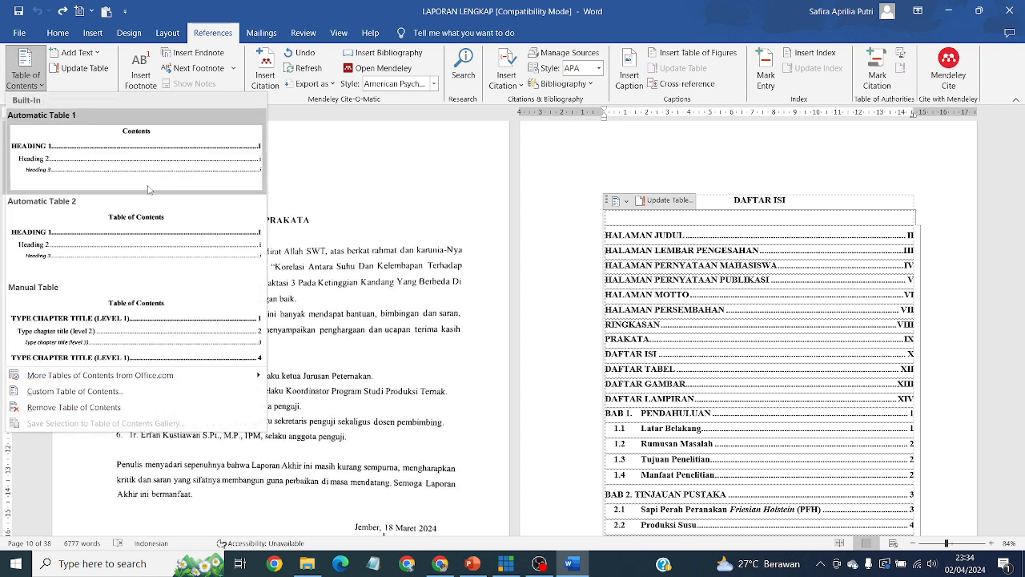
click(898, 409)
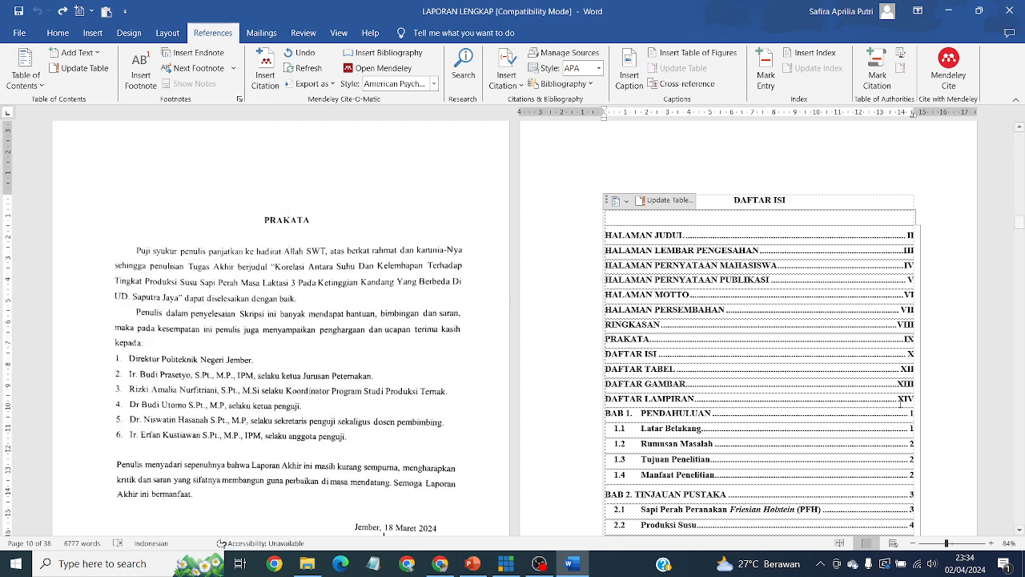
scroll(900, 400, down, 3)
scroll(901, 401, down, 8)
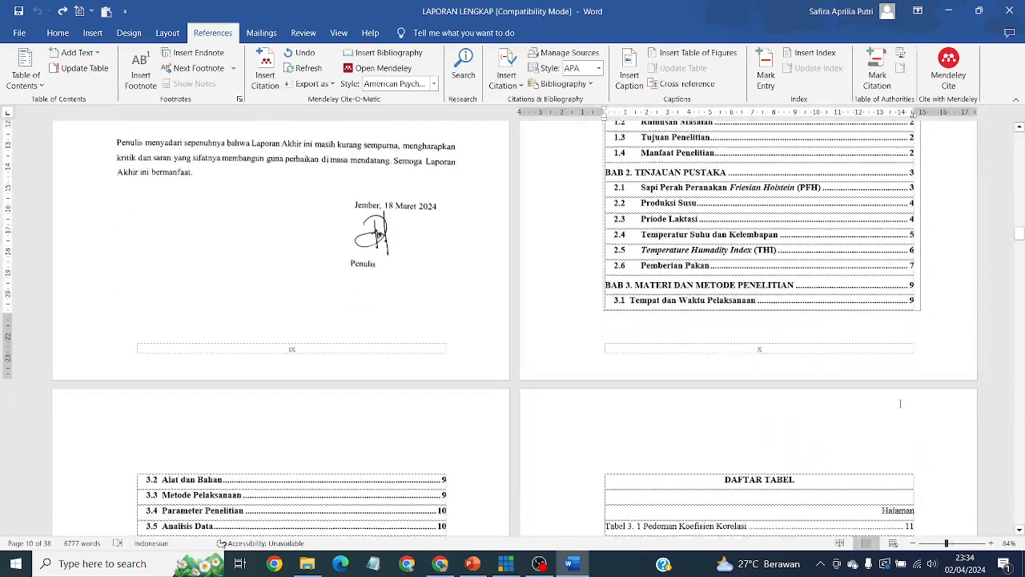
scroll(465, 453, down, 2)
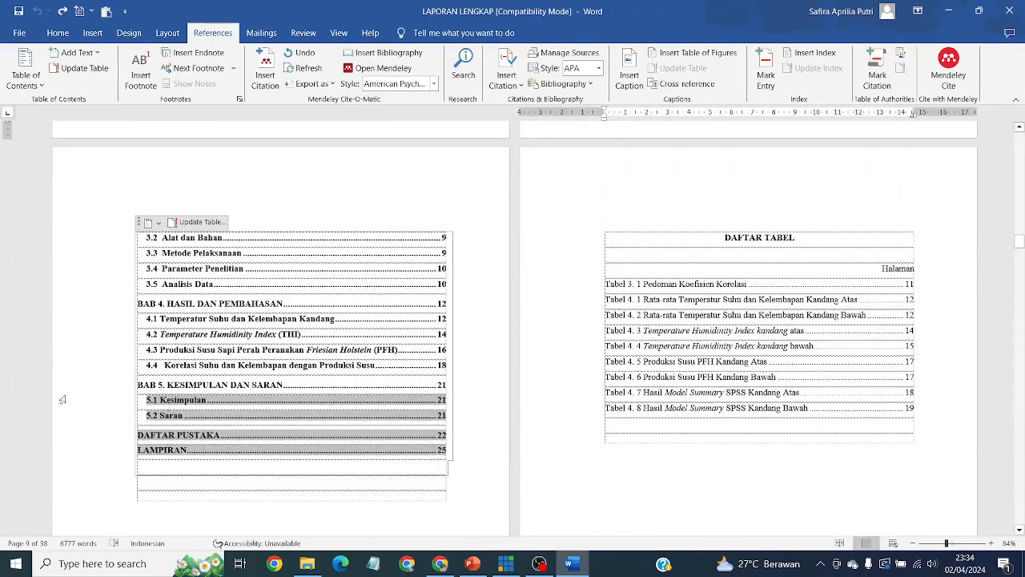
scroll(513, 329, up, 8)
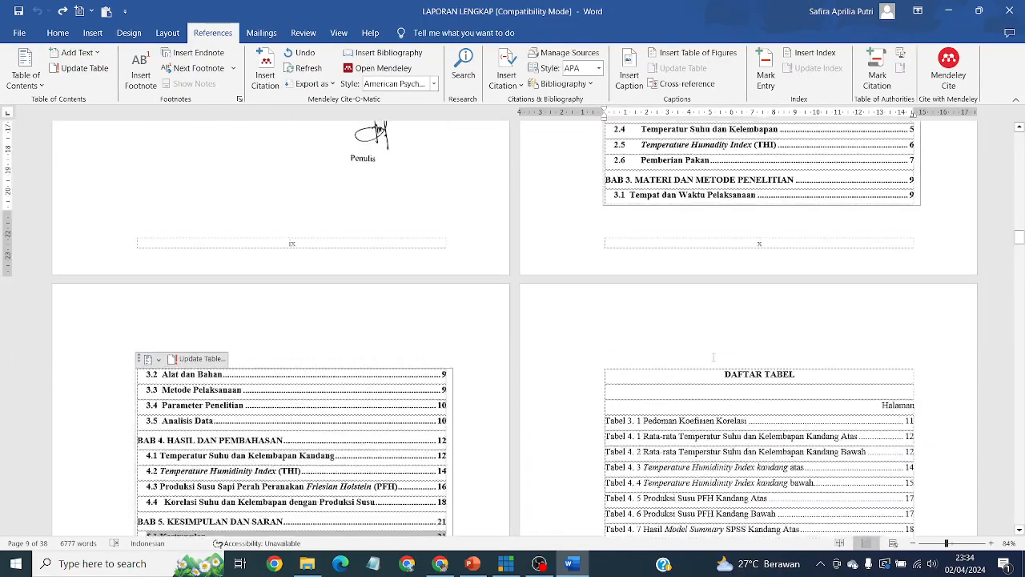
scroll(736, 360, up, 2)
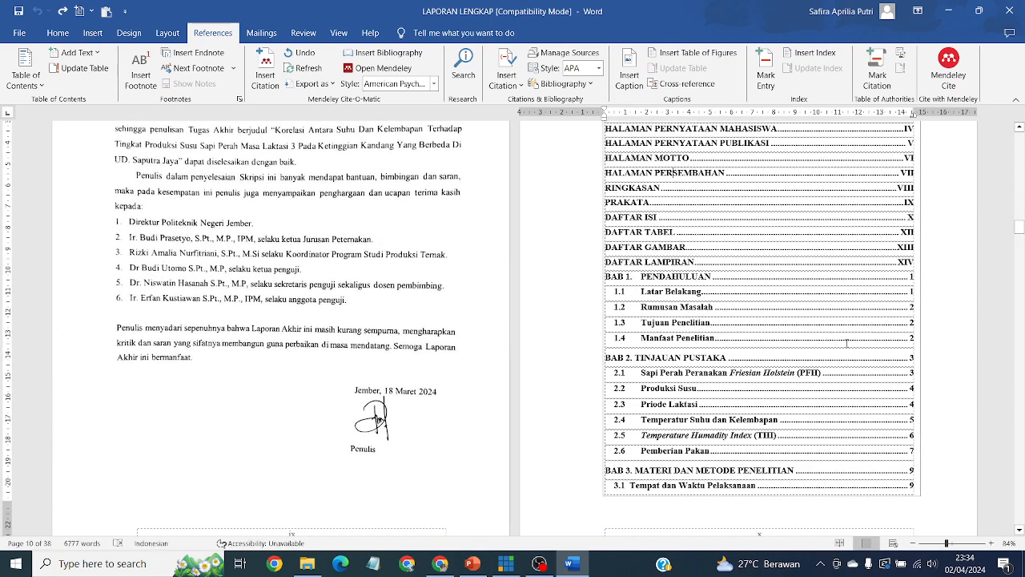
Select and inspect the BAB 1 PENDAHULUAN entries, then scroll through to BAB 5 and DAFTAR TABEL.
click(896, 282)
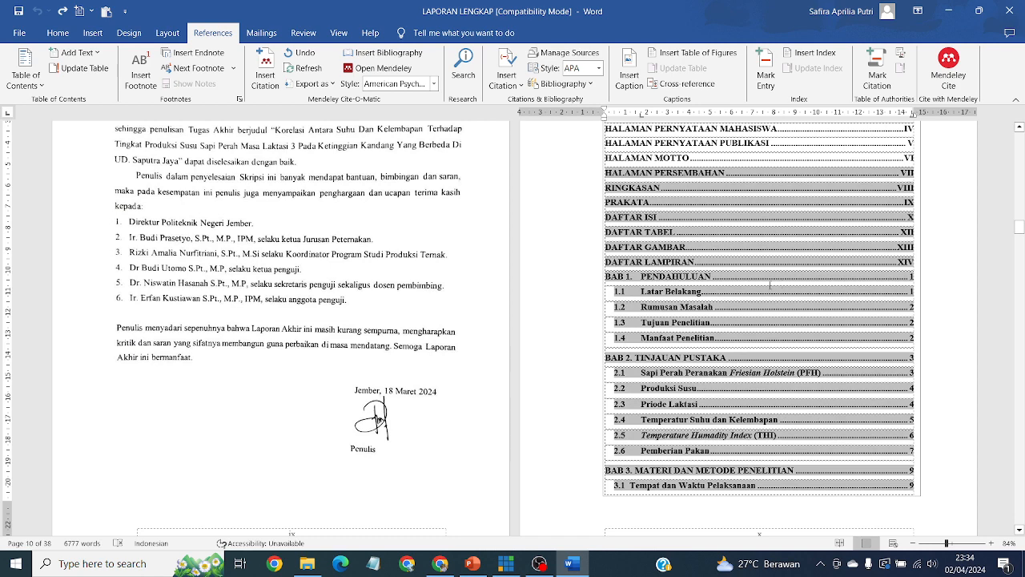
drag(617, 276, 918, 282)
click(944, 288)
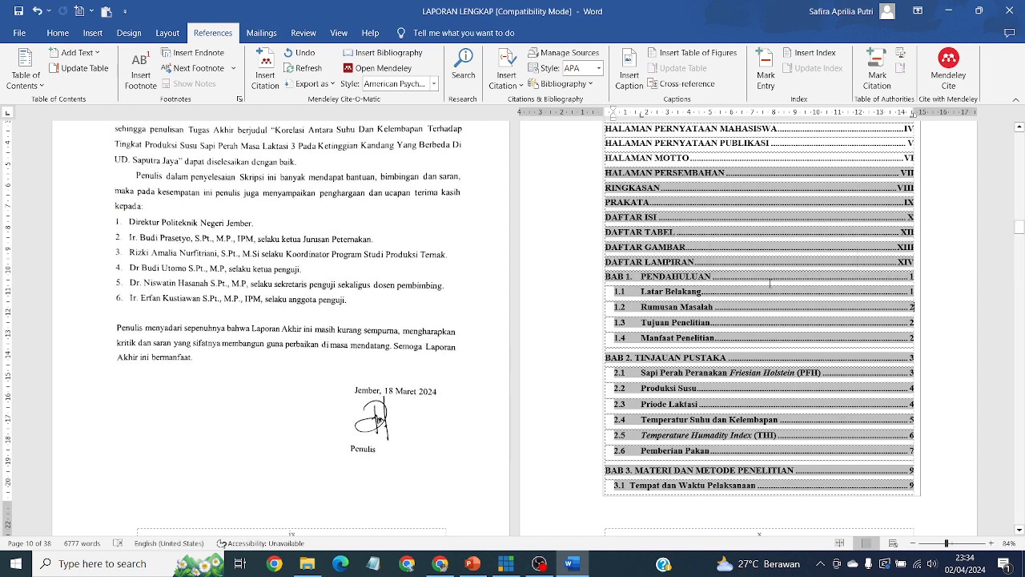
drag(606, 281, 643, 279)
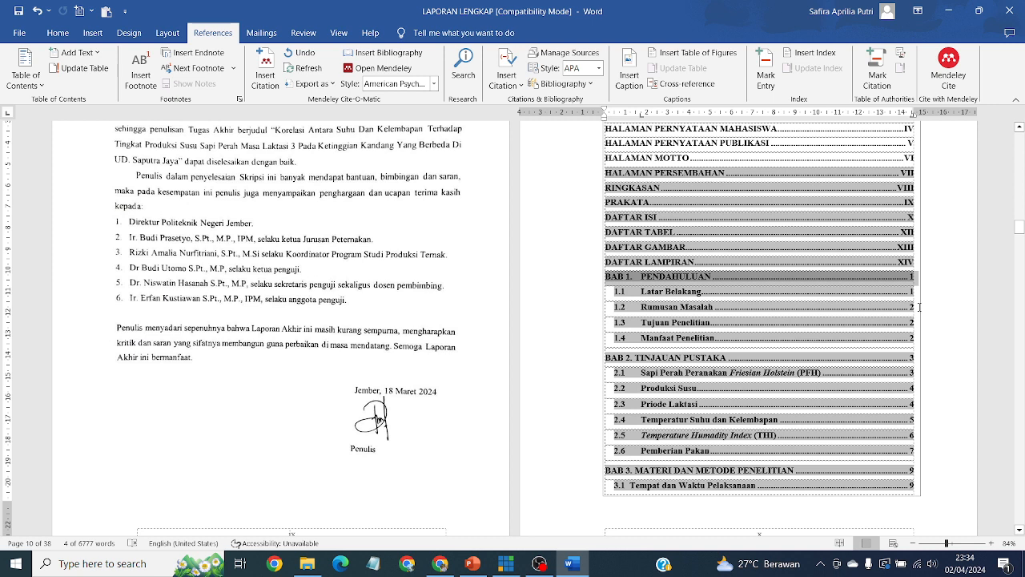
click(889, 309)
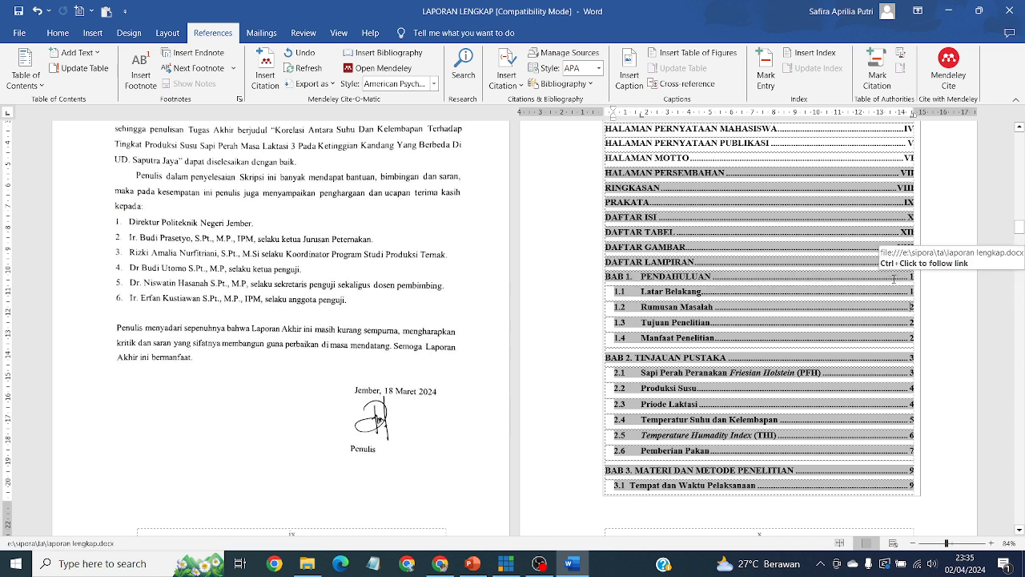
click(918, 280)
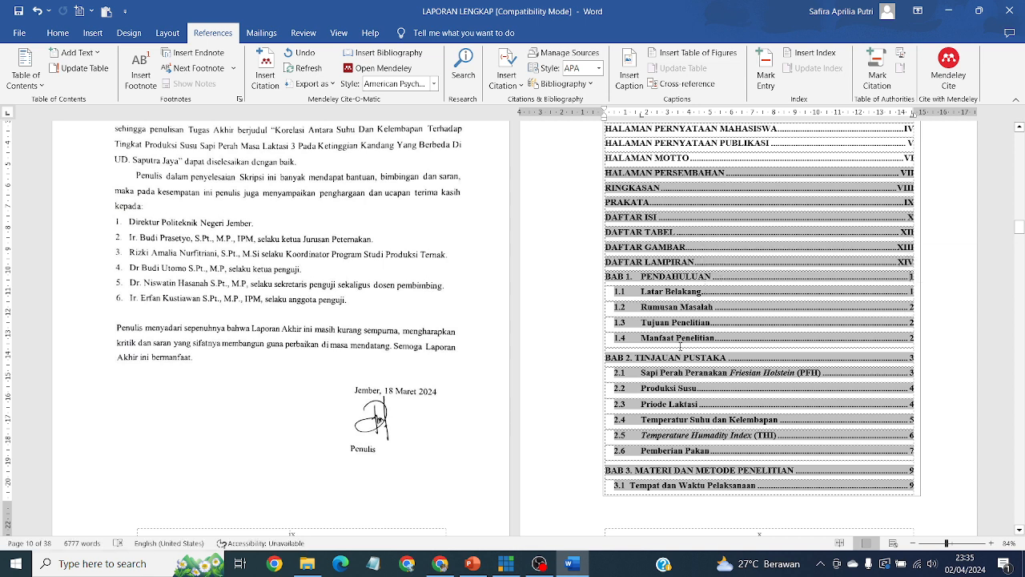
scroll(698, 329, down, 4)
scroll(696, 368, down, 4)
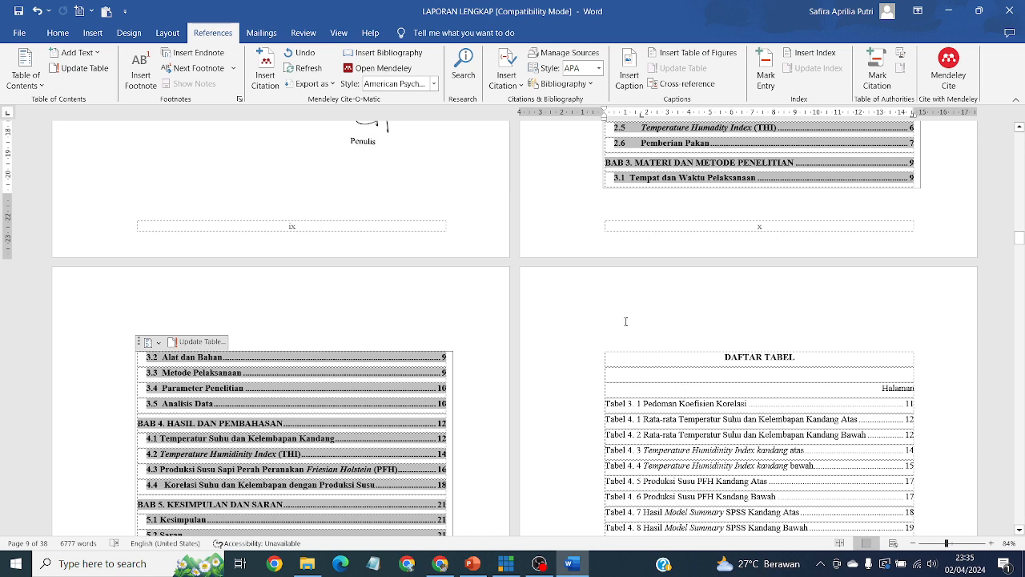
scroll(697, 270, up, 3)
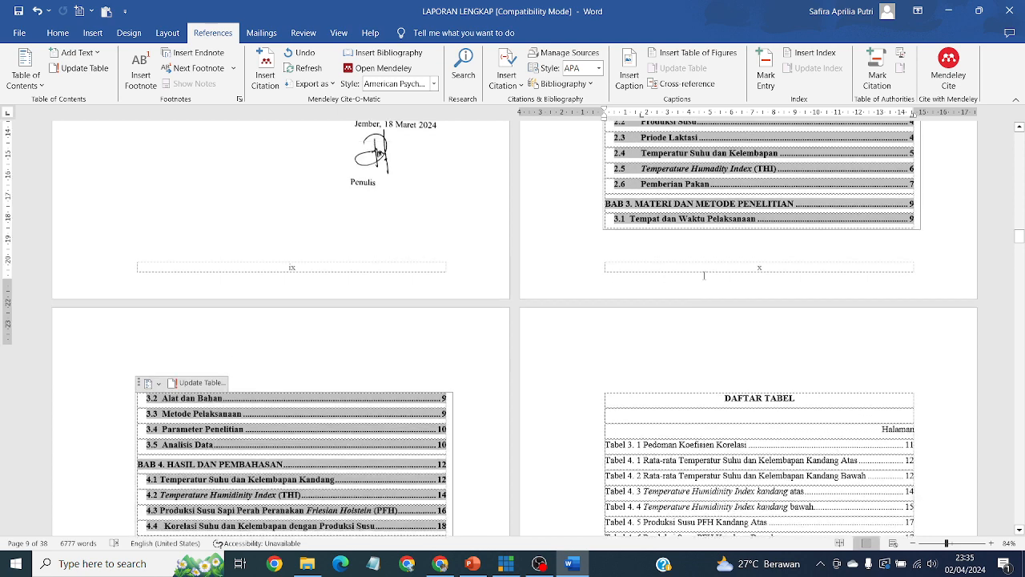
Open LAPORAN LENGKAP.pdf from the TA folder in Edge and scroll to its DAFTAR ISI page.
click(307, 564)
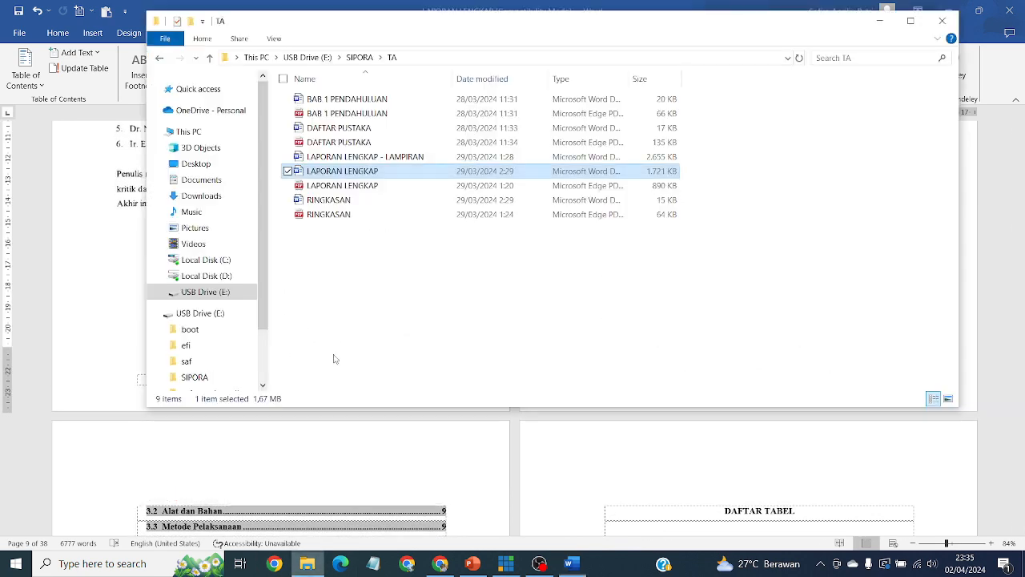
double_click(372, 187)
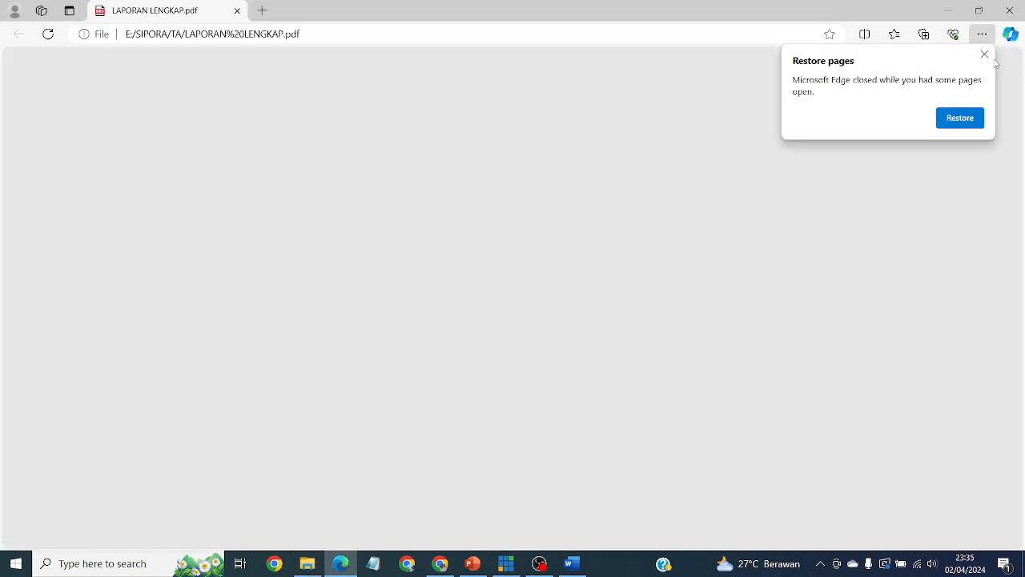
click(984, 54)
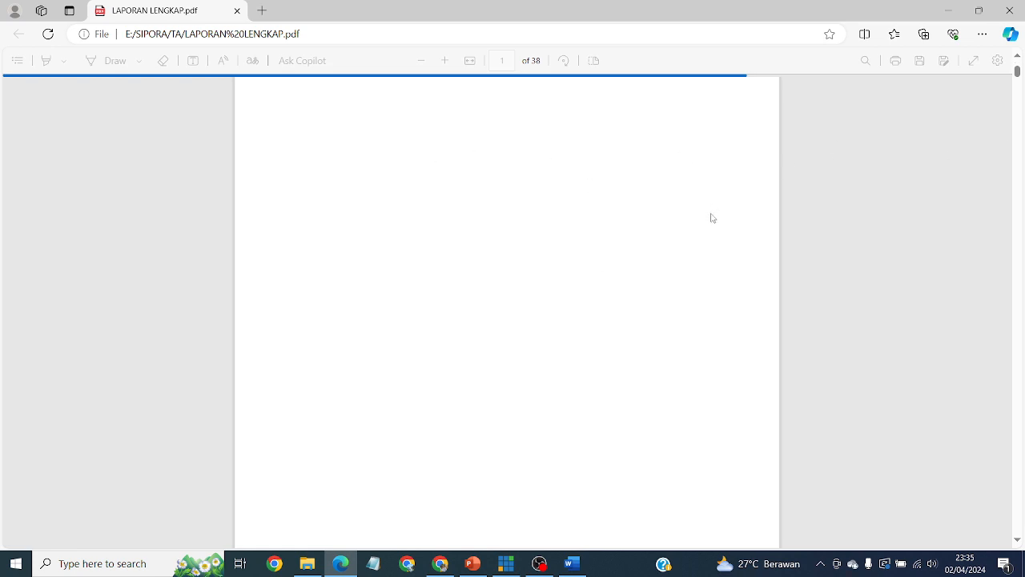
scroll(764, 329, down, 10)
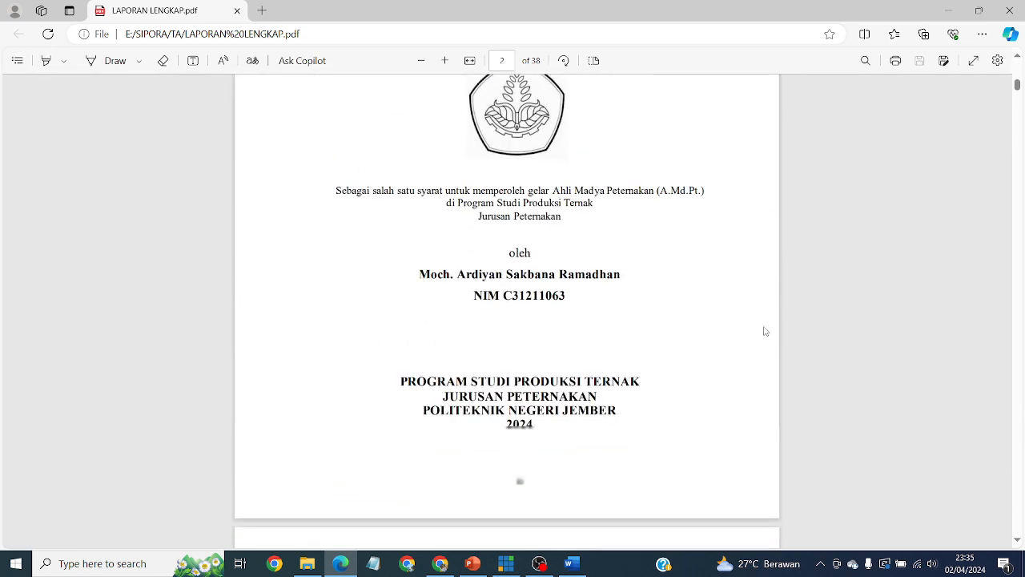
scroll(764, 331, down, 15)
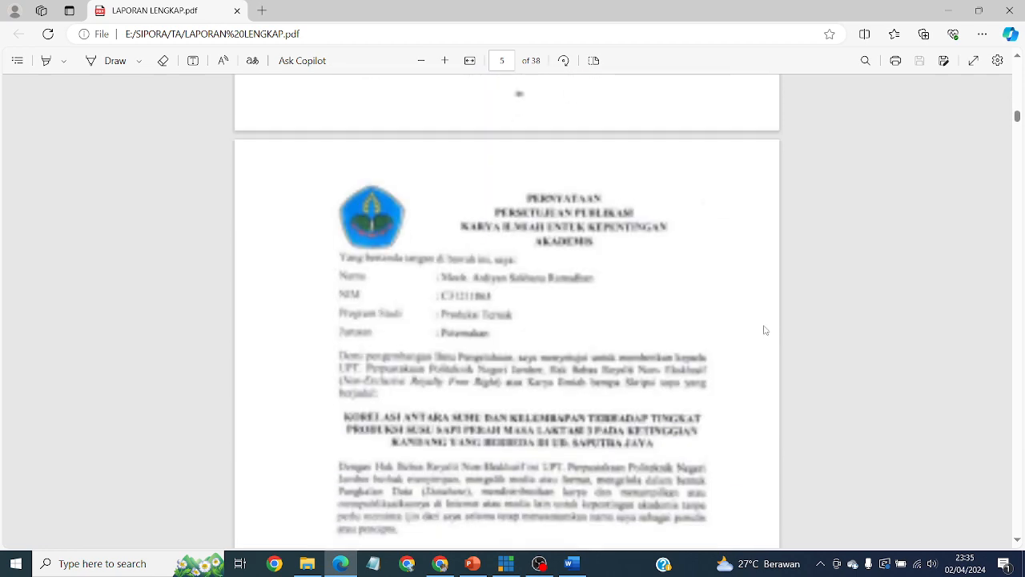
scroll(764, 329, down, 15)
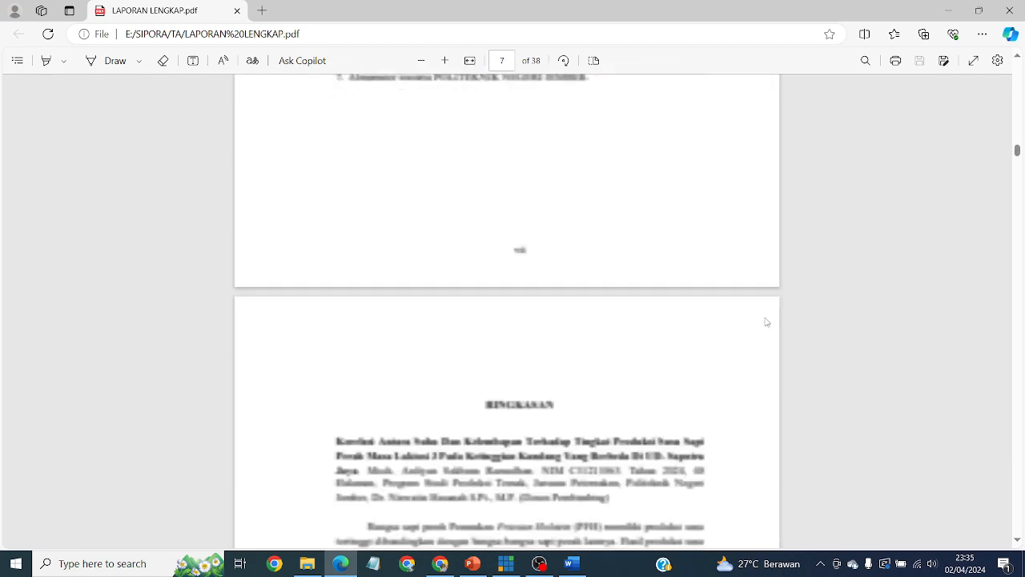
scroll(766, 322, down, 15)
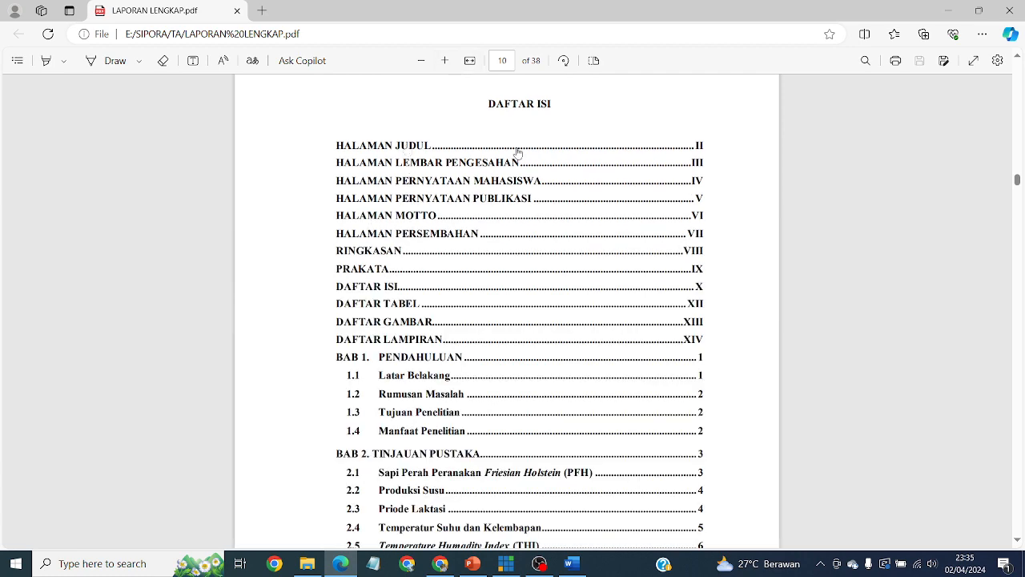
scroll(517, 152, up, 3)
scroll(476, 251, down, 5)
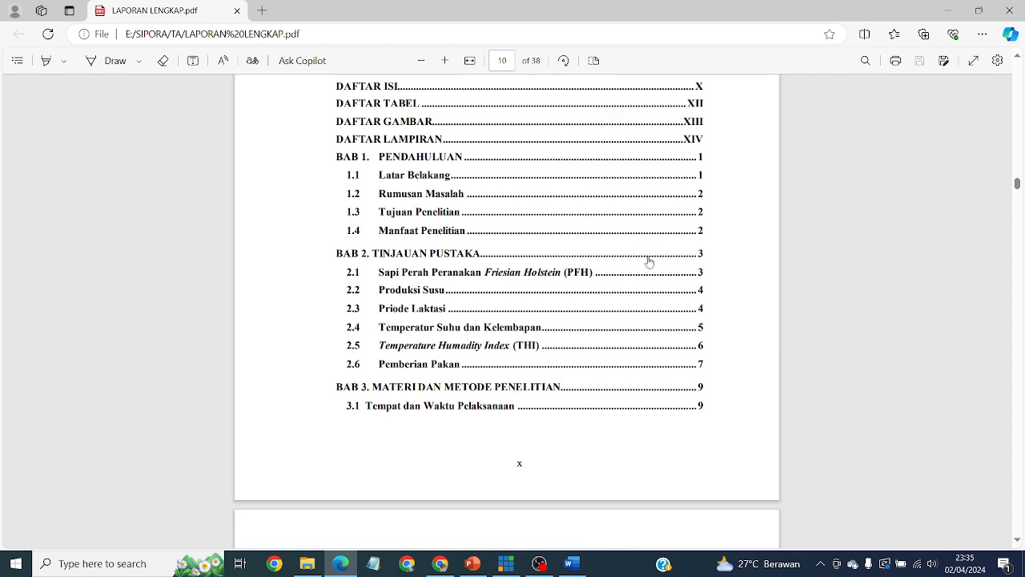
Follow the contents link to BAB 2 TINJAUAN PUSTAKA, then return to the contents on page 10.
click(427, 255)
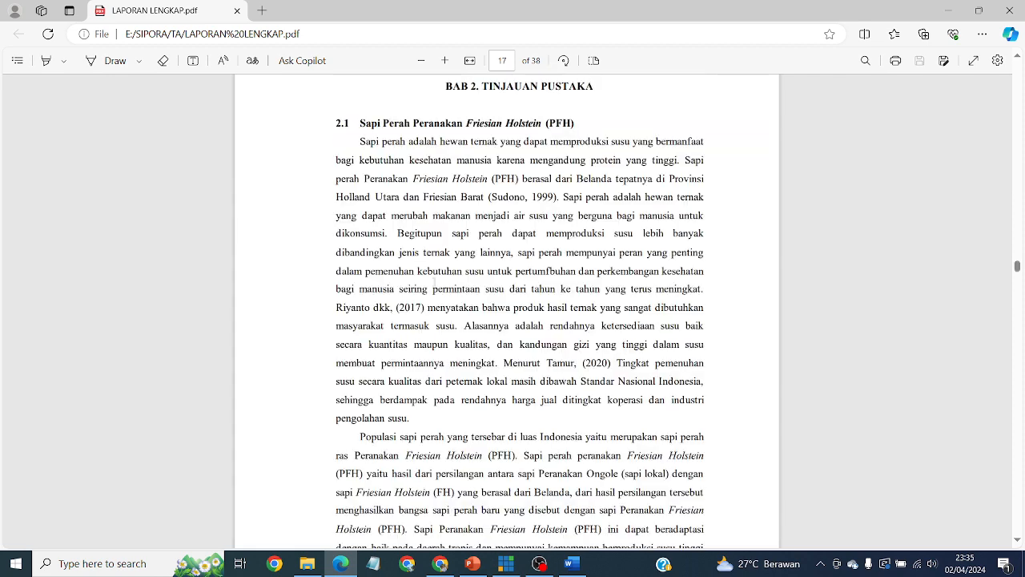
scroll(567, 90, up, 2)
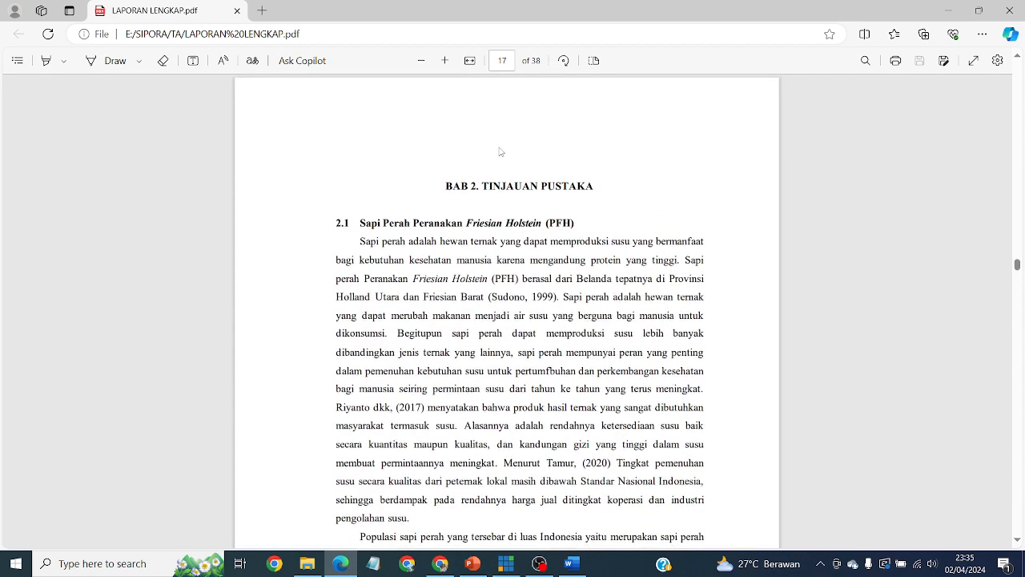
scroll(548, 251, down, 3)
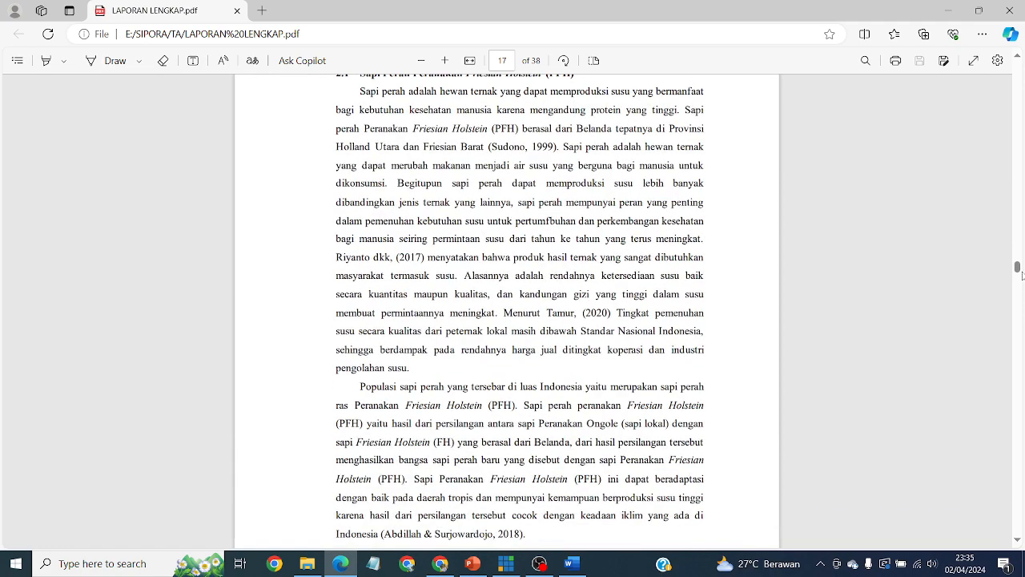
drag(1023, 274, 1020, 189)
scroll(775, 305, down, 4)
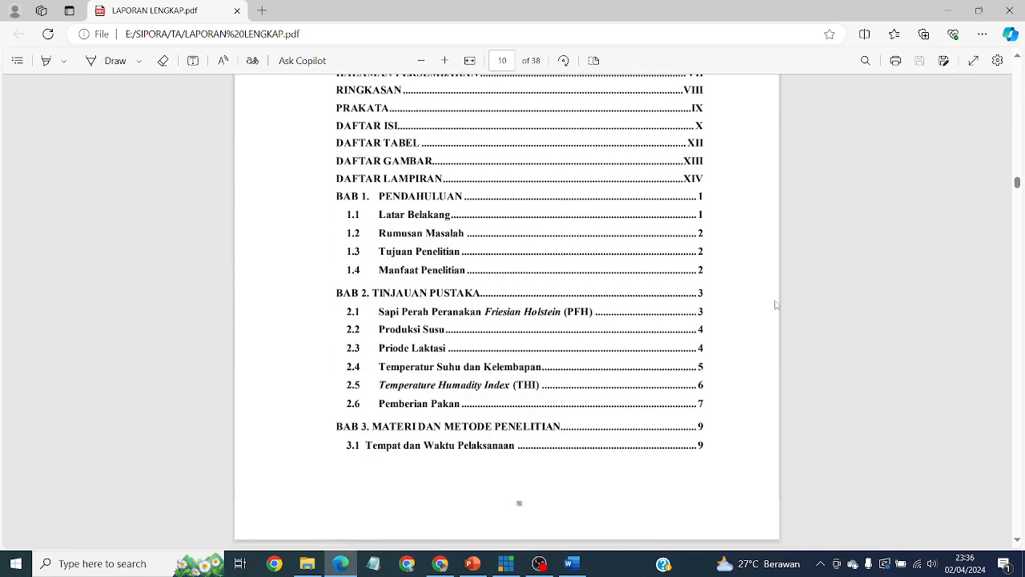
Jump to BAB 3 MATERI DAN METODE PENELITIAN via the contents, then close Edge.
scroll(543, 344, down, 3)
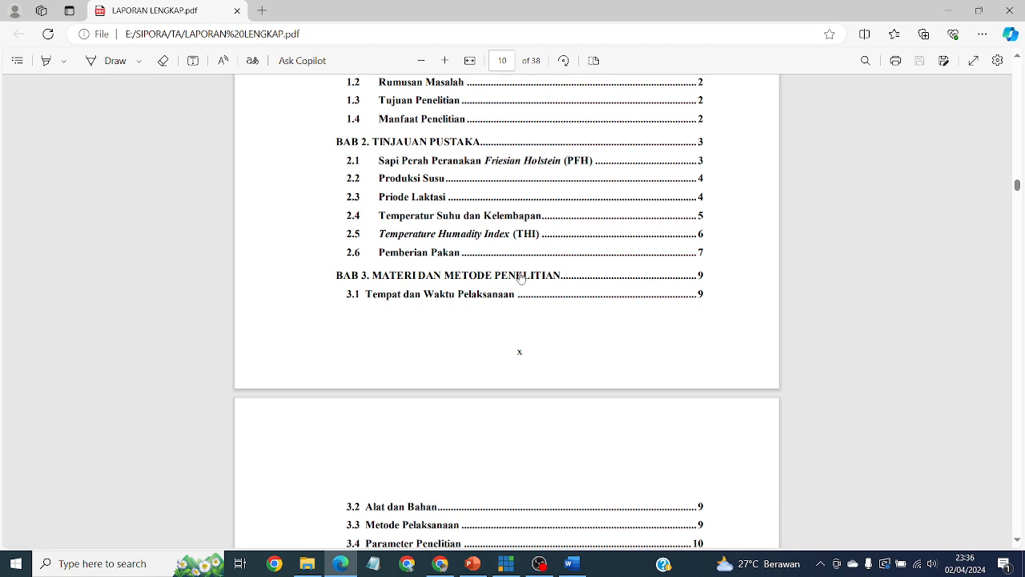
click(507, 278)
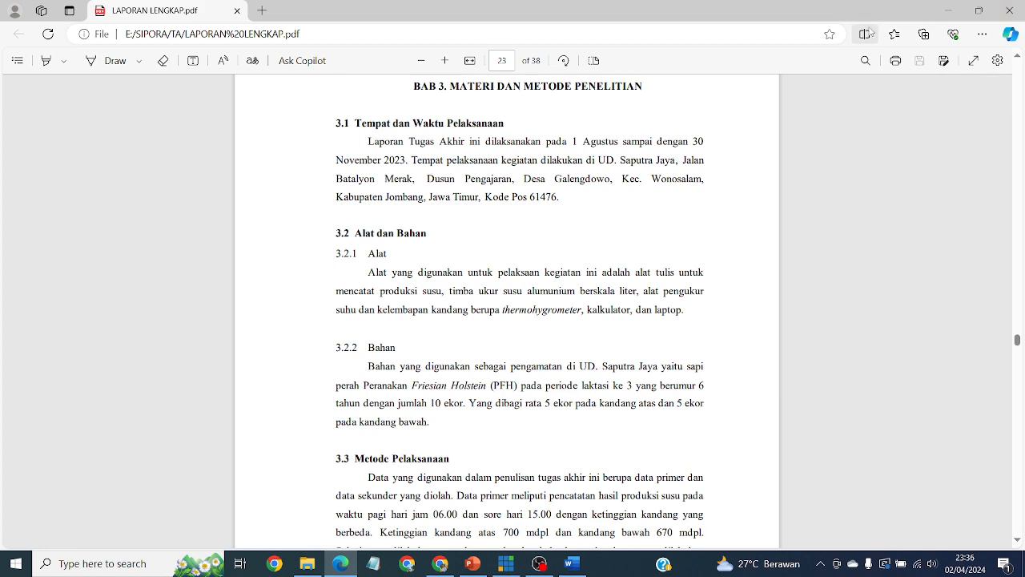
click(1010, 10)
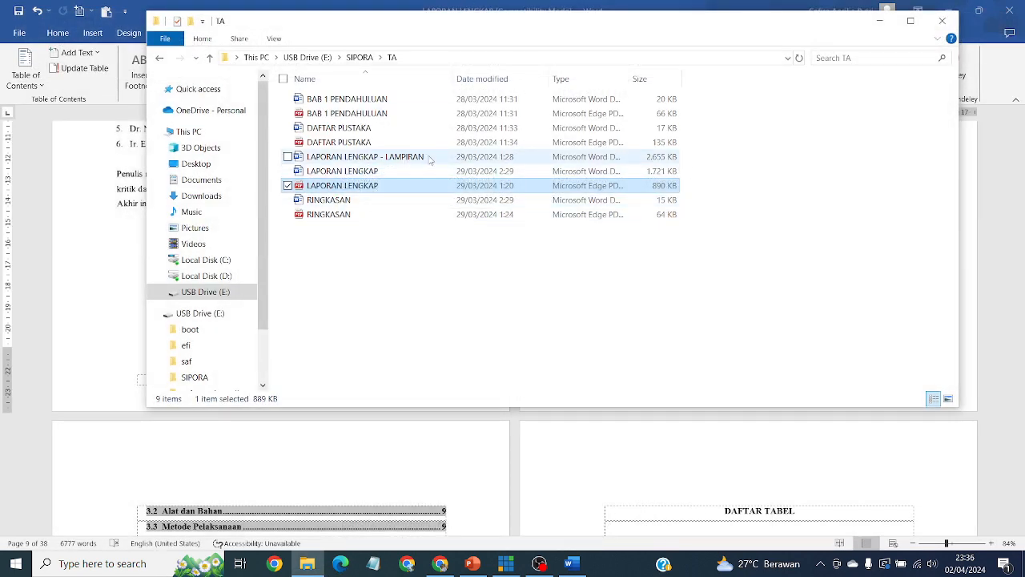
Deselect files in the TA folder, then minimize File Explorer and Word to reveal SIPORA.
click(390, 308)
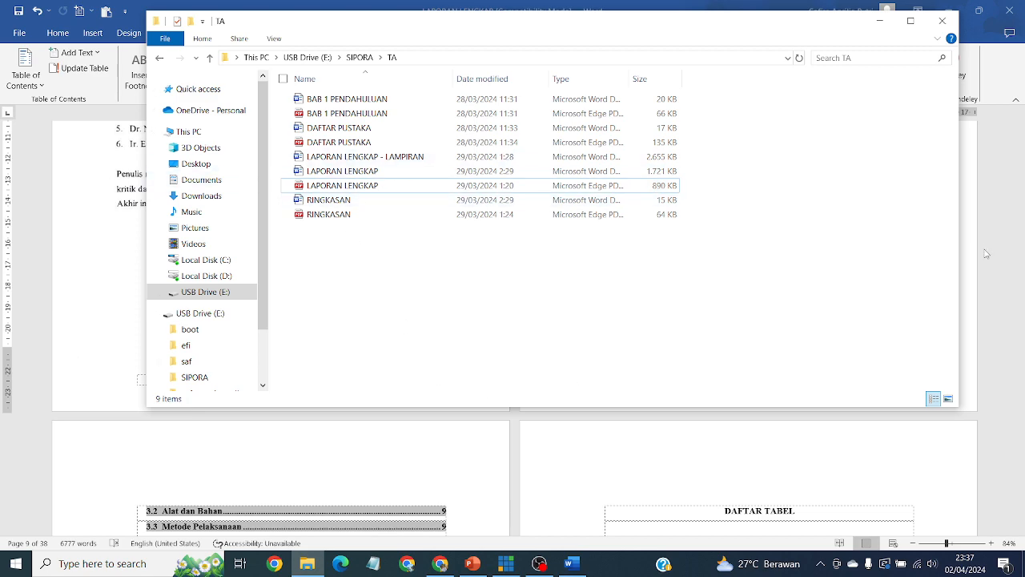
click(880, 20)
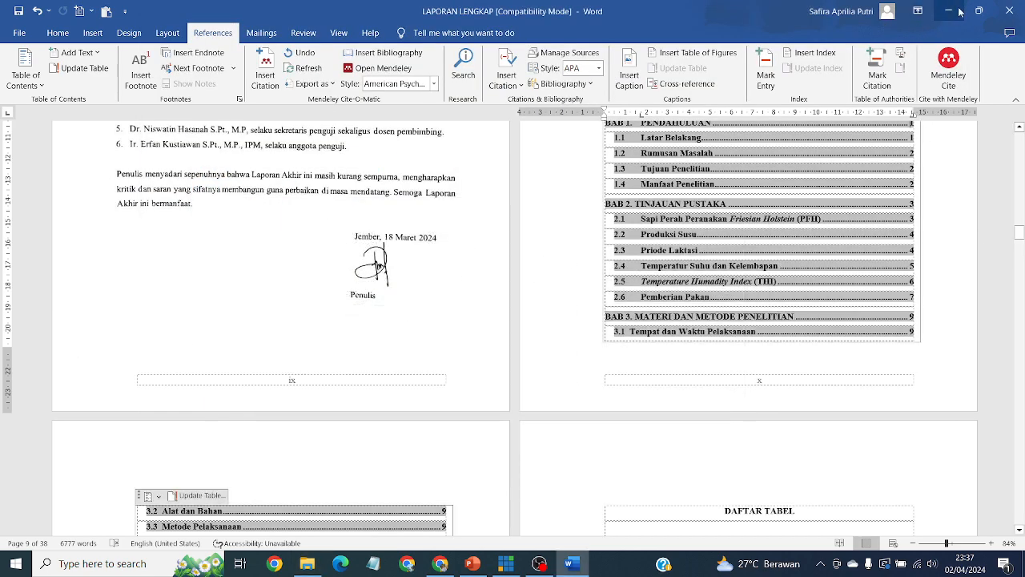
click(961, 11)
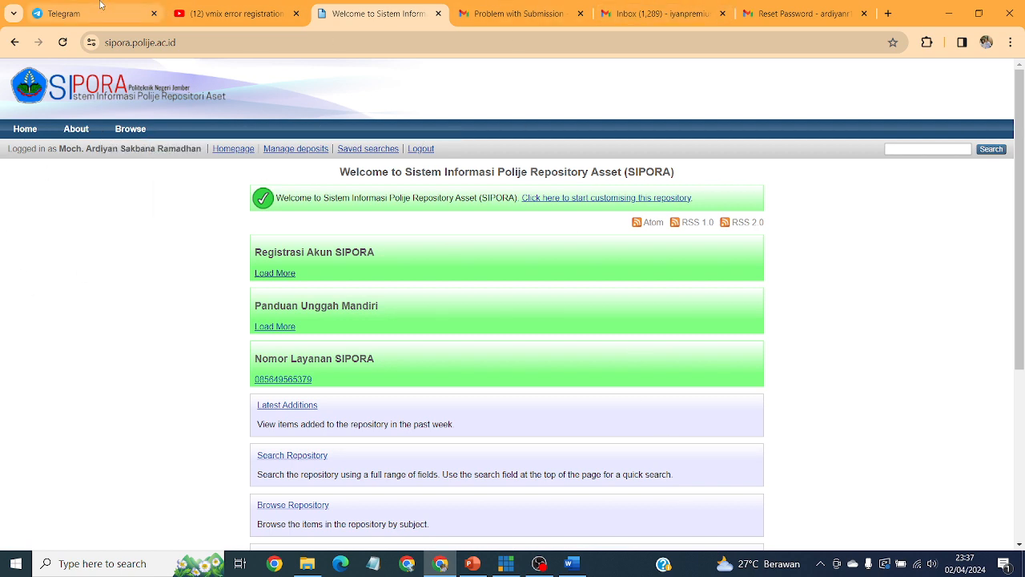
From Manage deposits, create a New Item with type Thesis and continue to the Upload step.
click(295, 149)
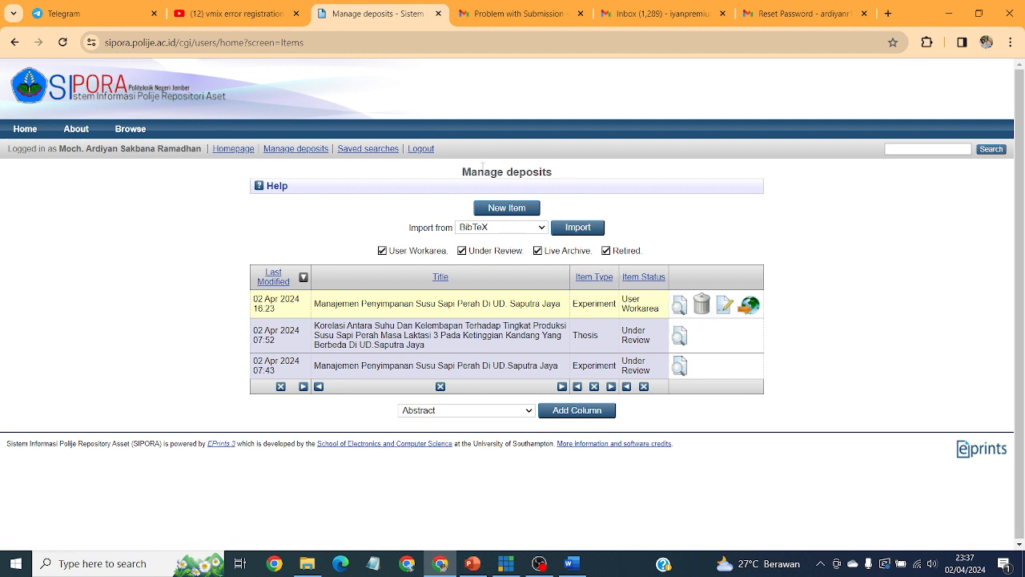
click(518, 210)
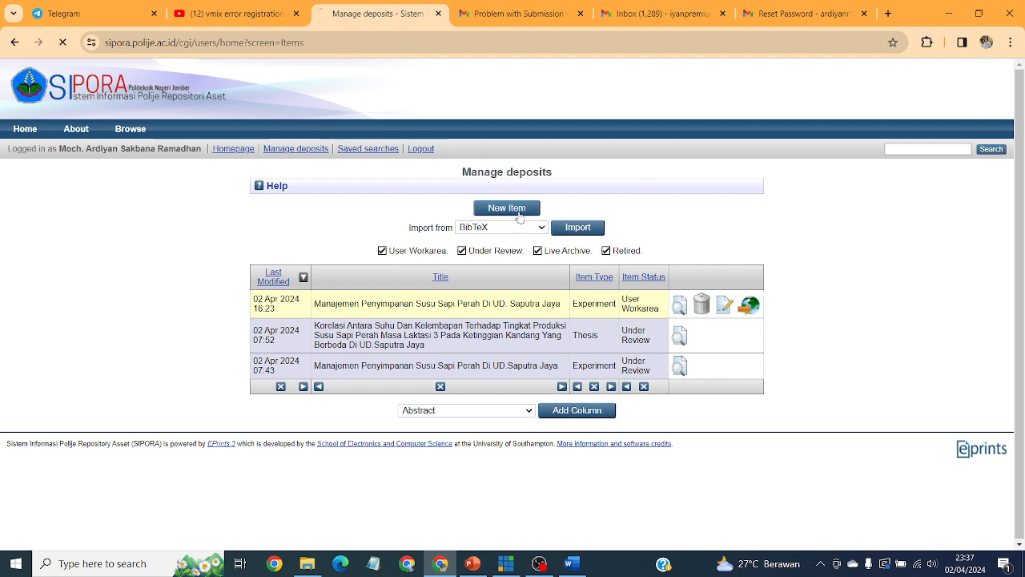
scroll(625, 358, down, 1)
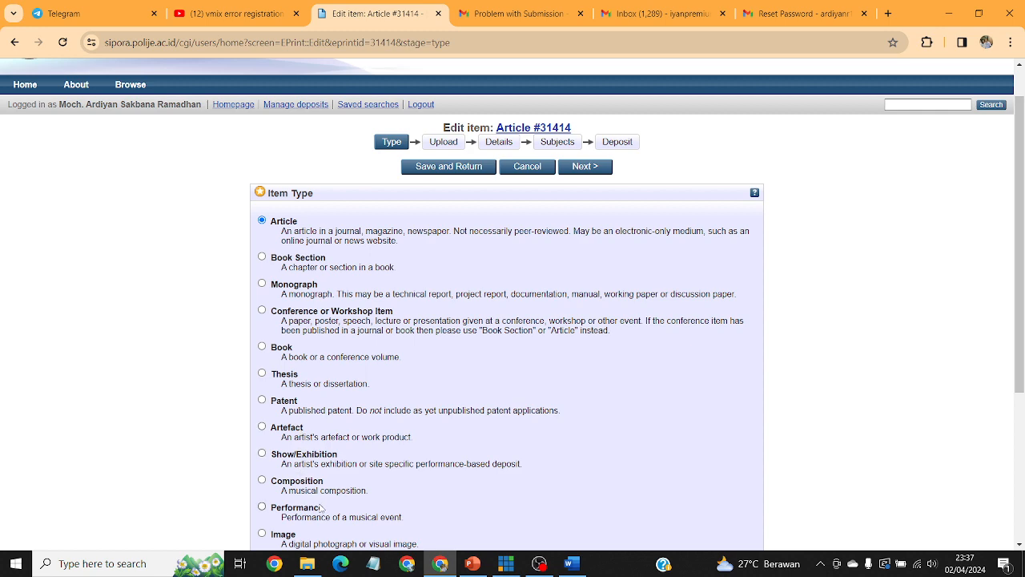
click(262, 373)
scroll(486, 323, down, 2)
scroll(486, 320, down, 1)
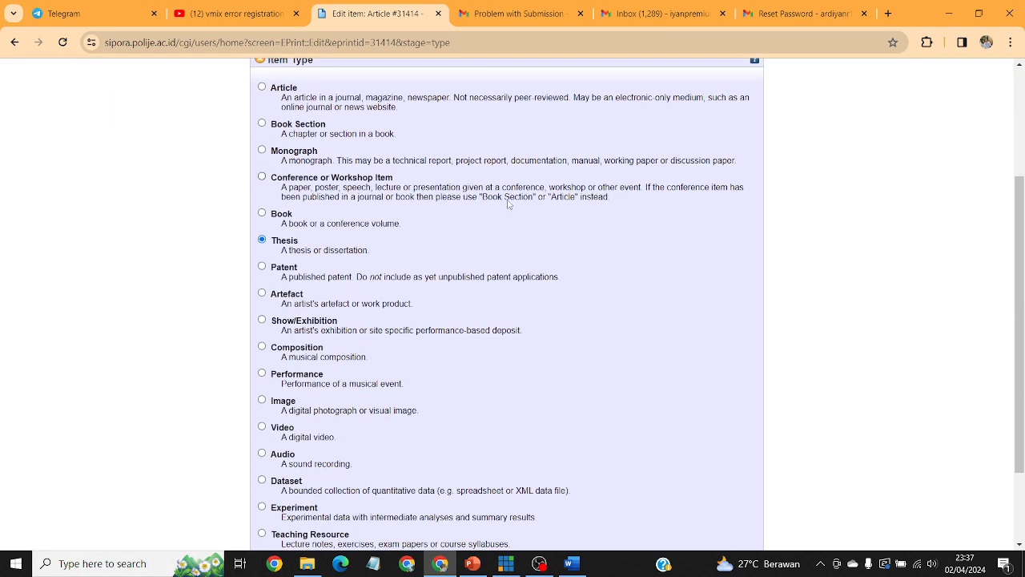
scroll(362, 291, down, 2)
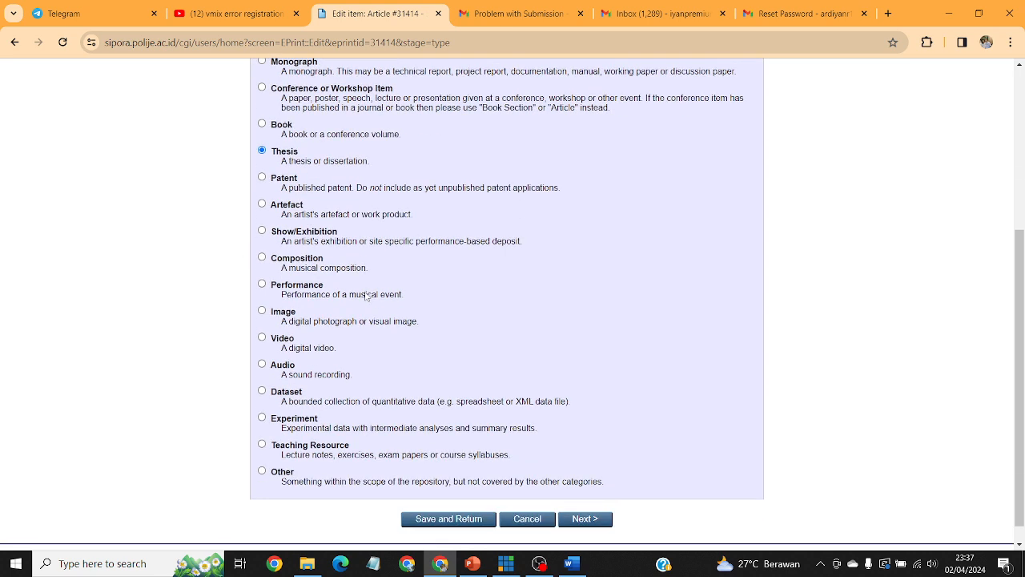
click(262, 418)
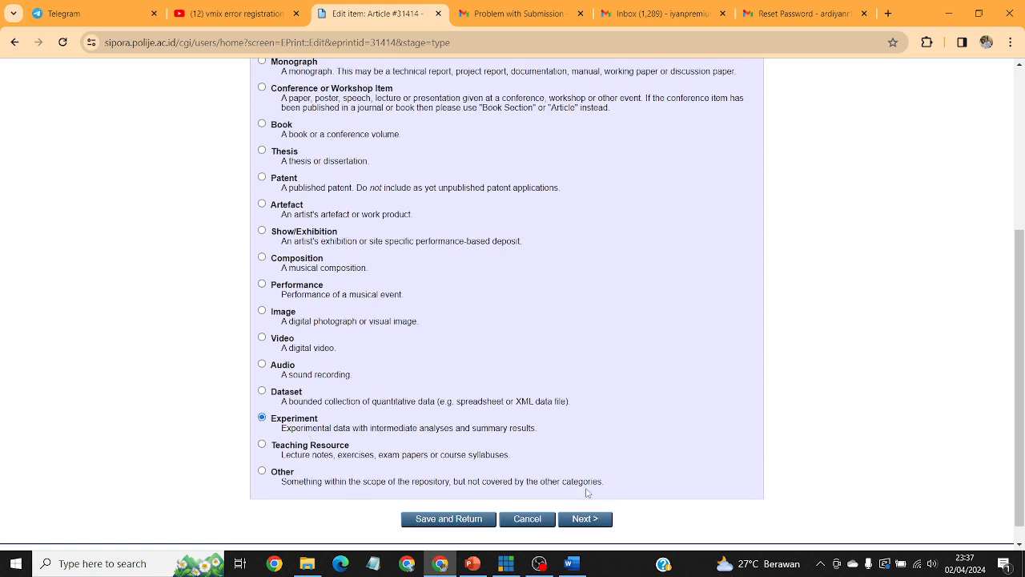
click(285, 152)
scroll(500, 258, down, 1)
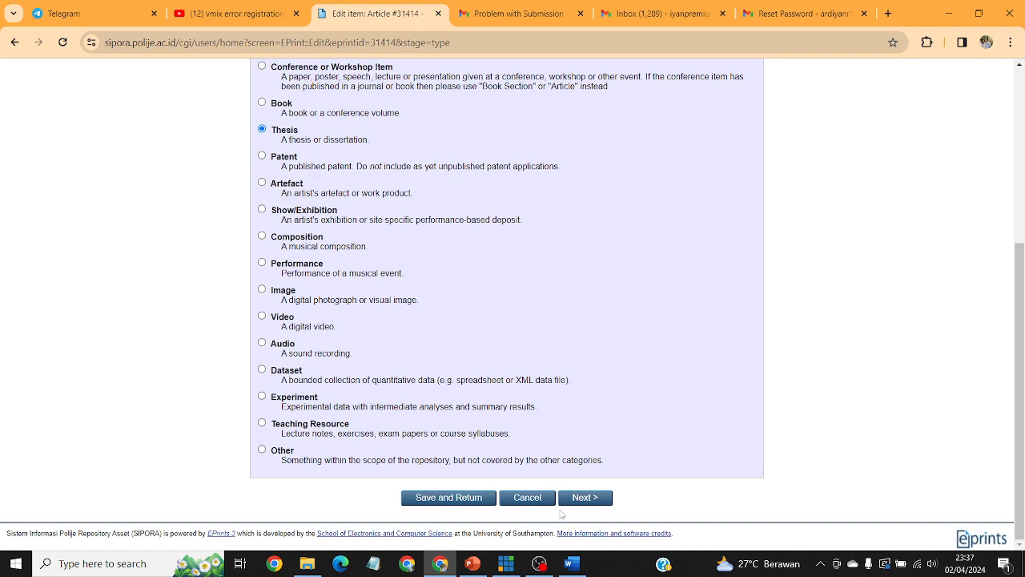
click(583, 499)
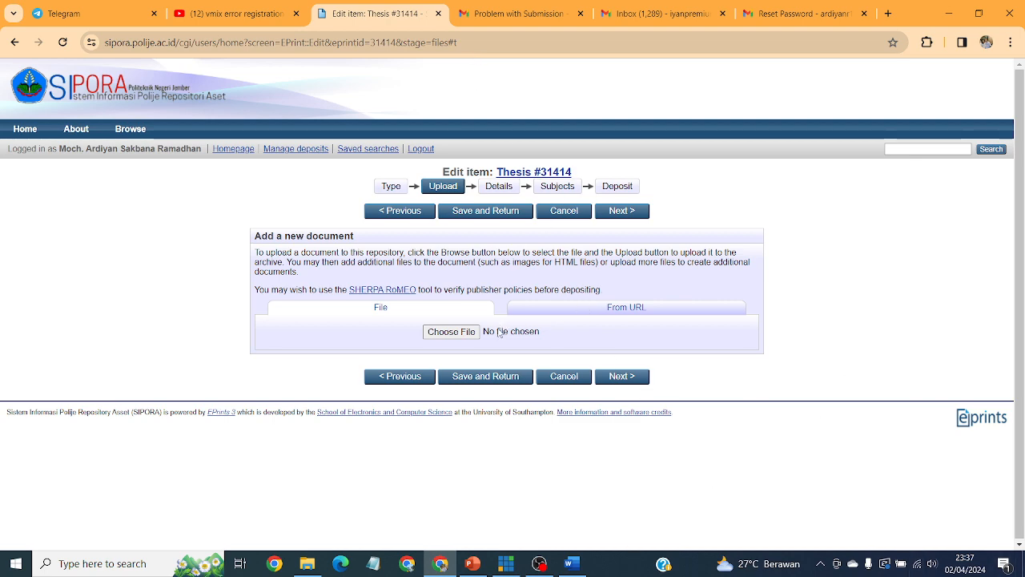
Upload RINGKASAN.pdf from the SIPORA > TA folder.
click(463, 331)
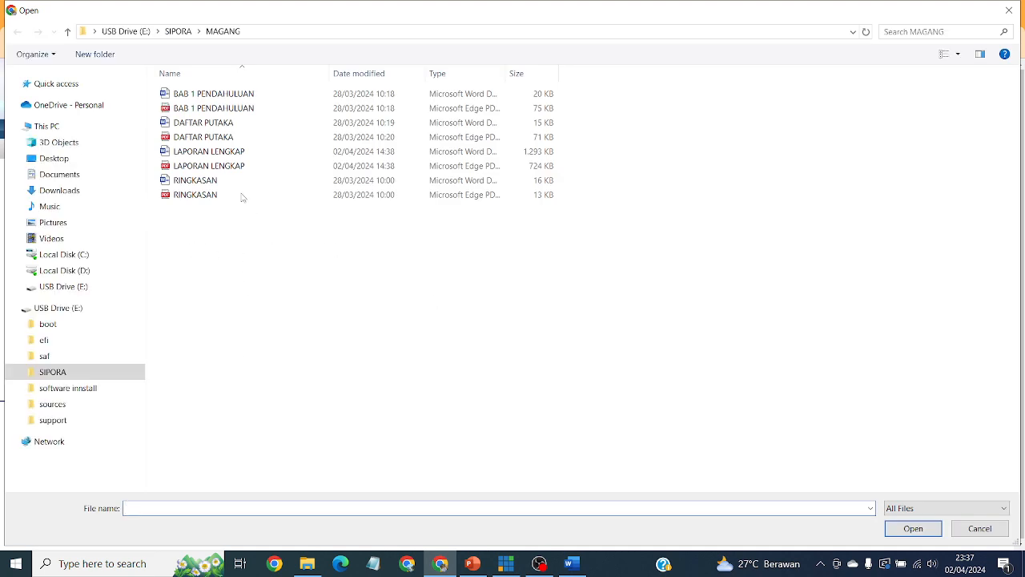
click(199, 195)
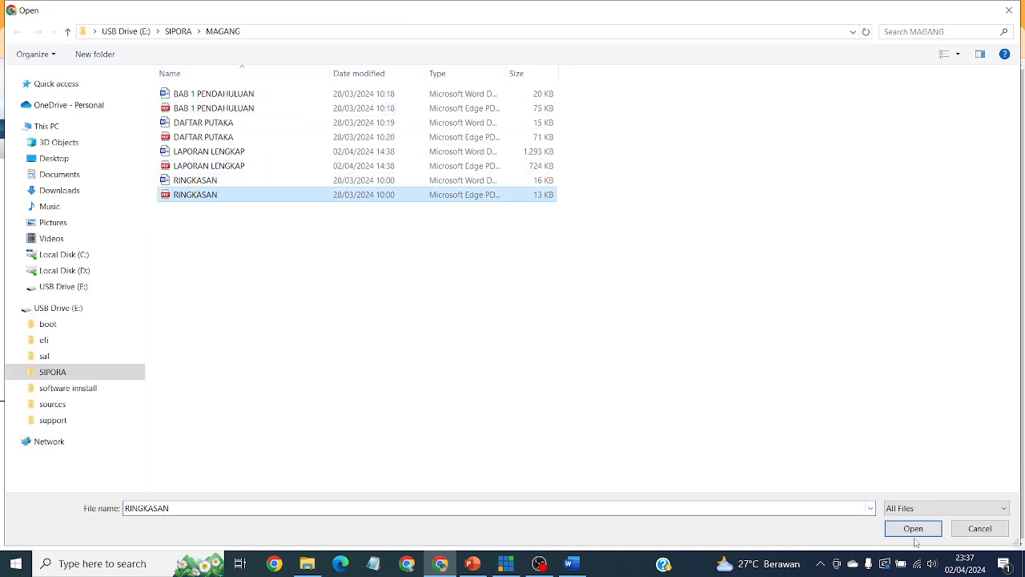
click(178, 31)
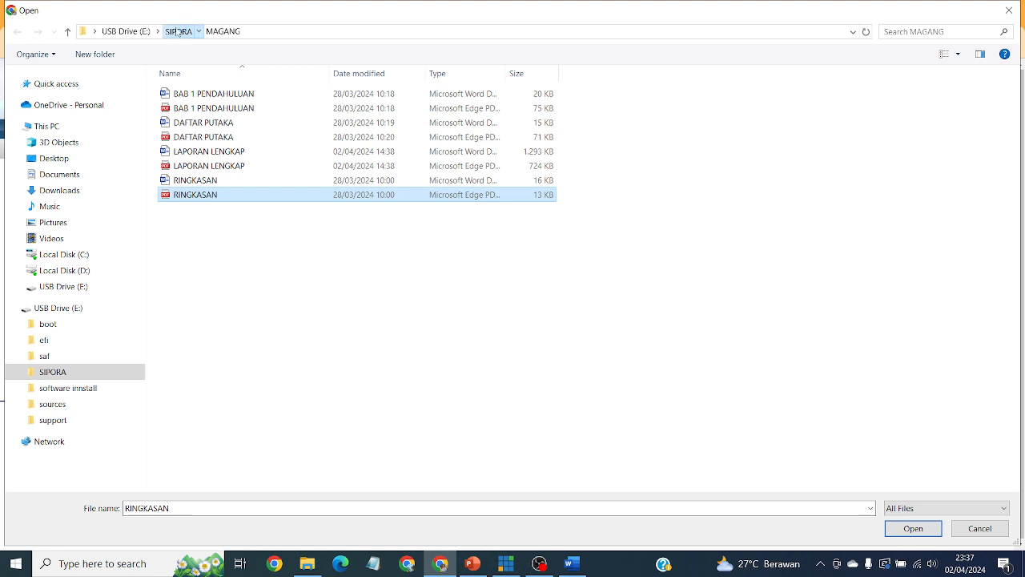
double_click(240, 110)
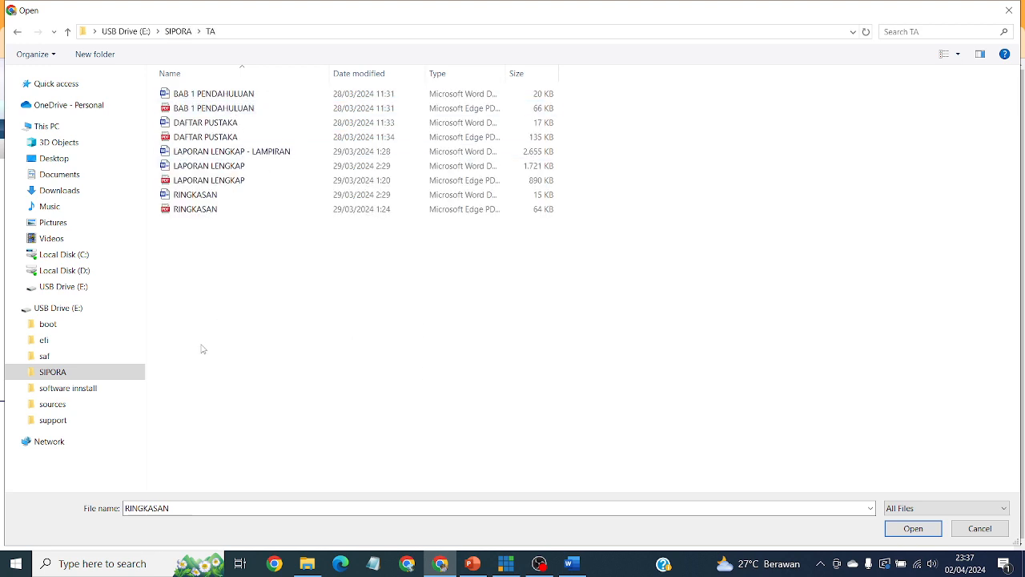
click(200, 209)
click(789, 507)
key(Return)
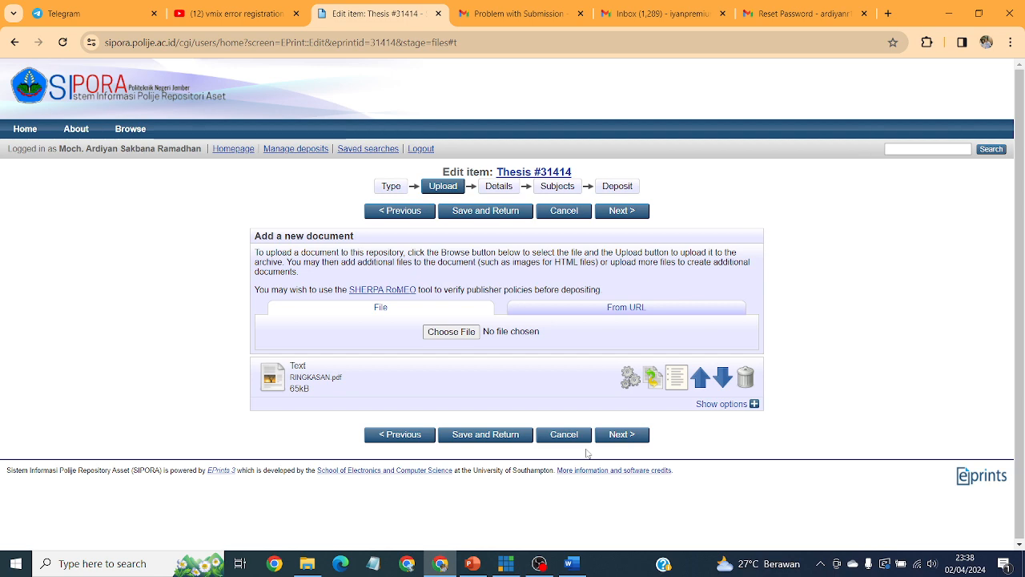
Upload BAB 1 PENDAHULUAN.pdf and DAFTAR PUSTAKA.pdf as further documents.
click(461, 332)
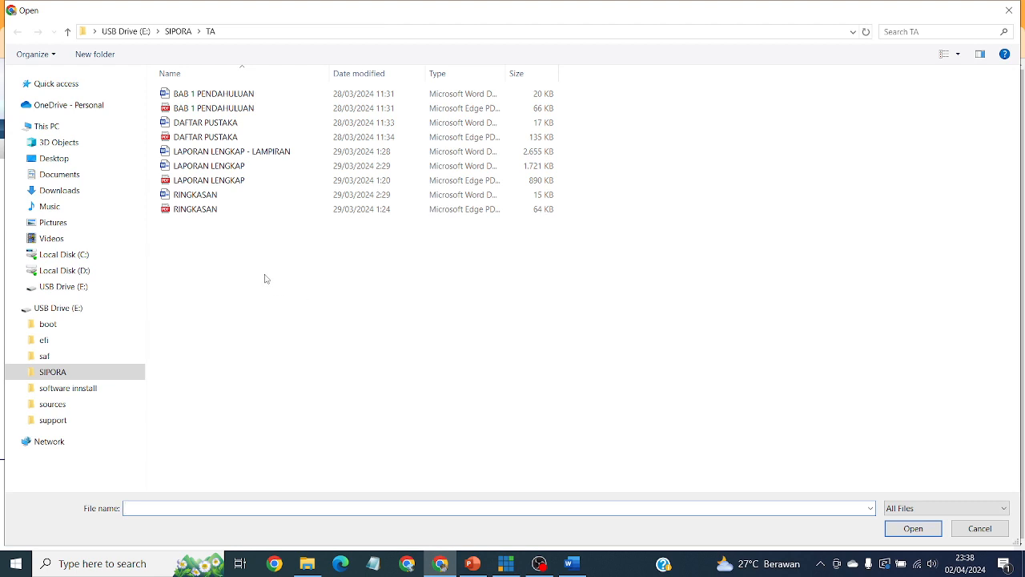
click(249, 109)
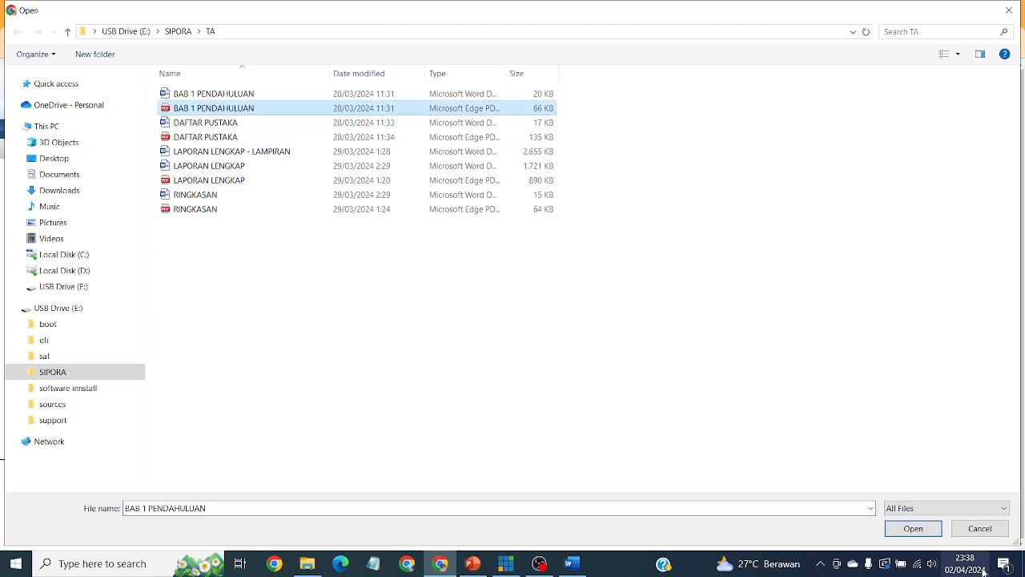
click(913, 528)
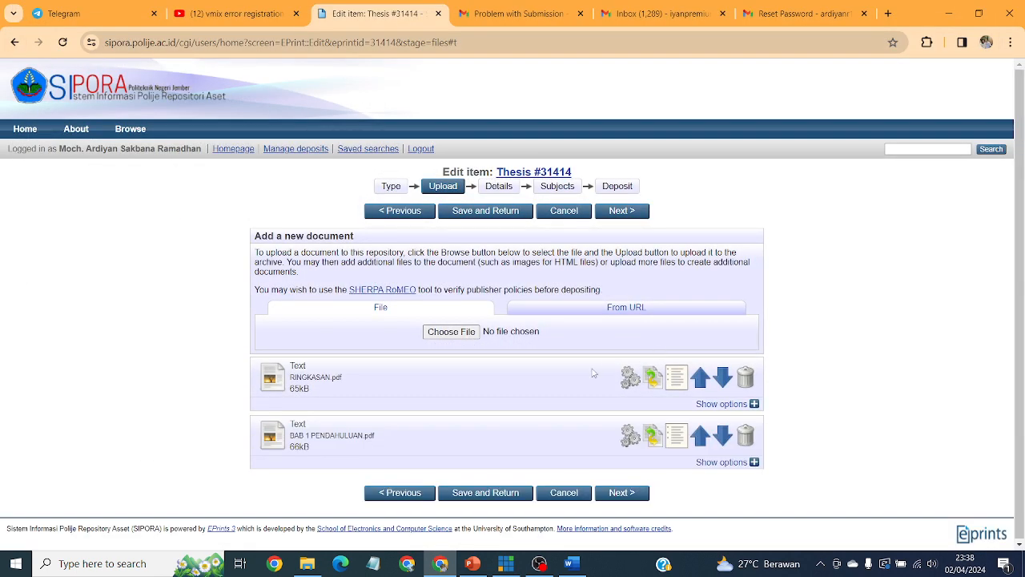
click(430, 331)
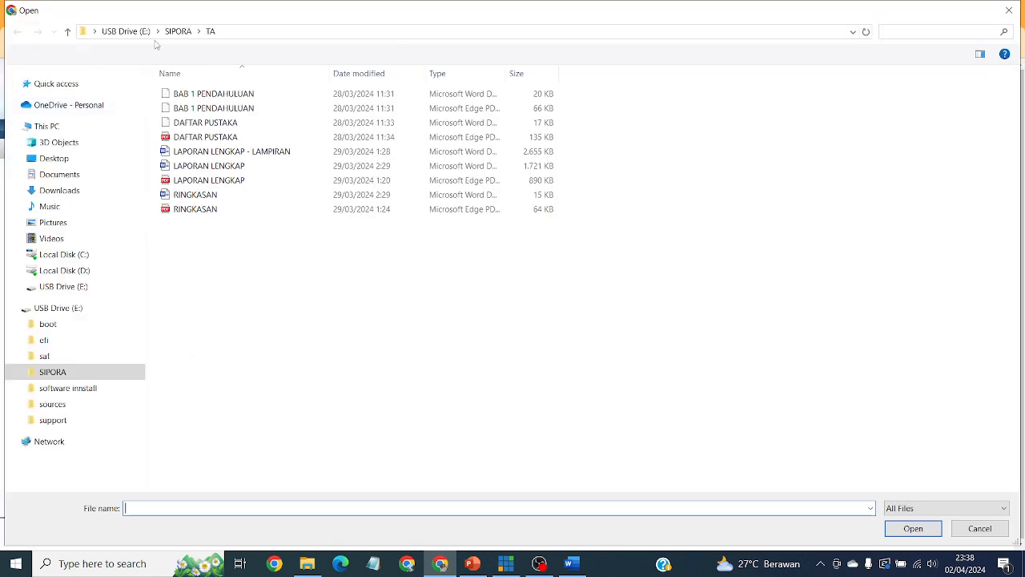
click(230, 139)
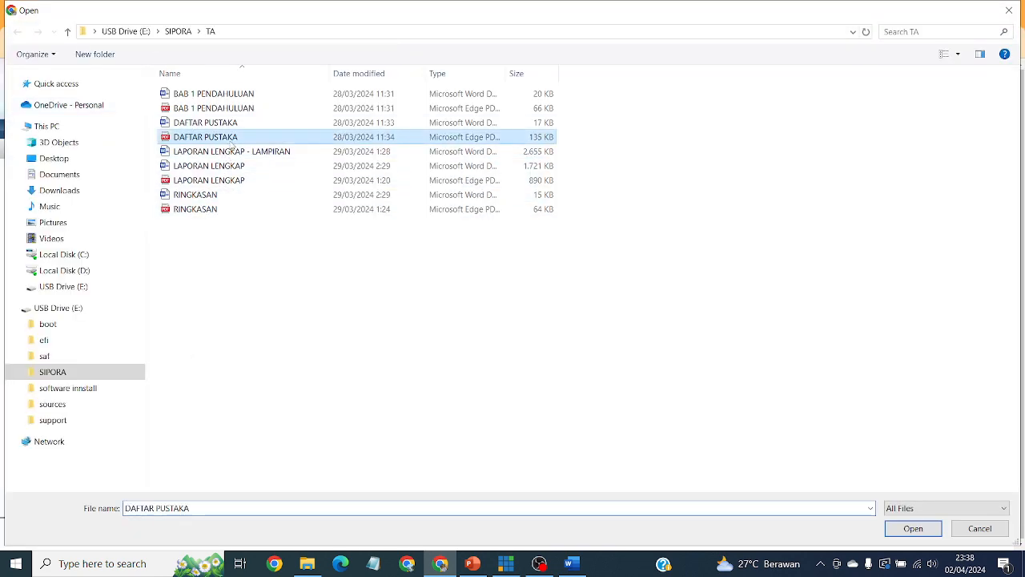
click(913, 528)
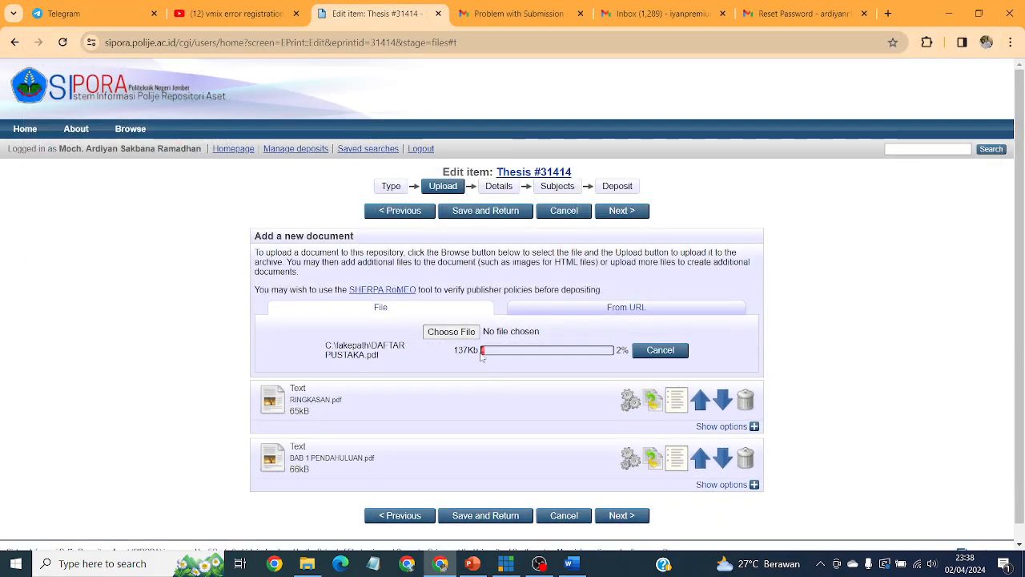
Upload LAPORAN LENGKAP.pdf as the fourth document, then expand RINGKASAN.pdf's options.
click(464, 335)
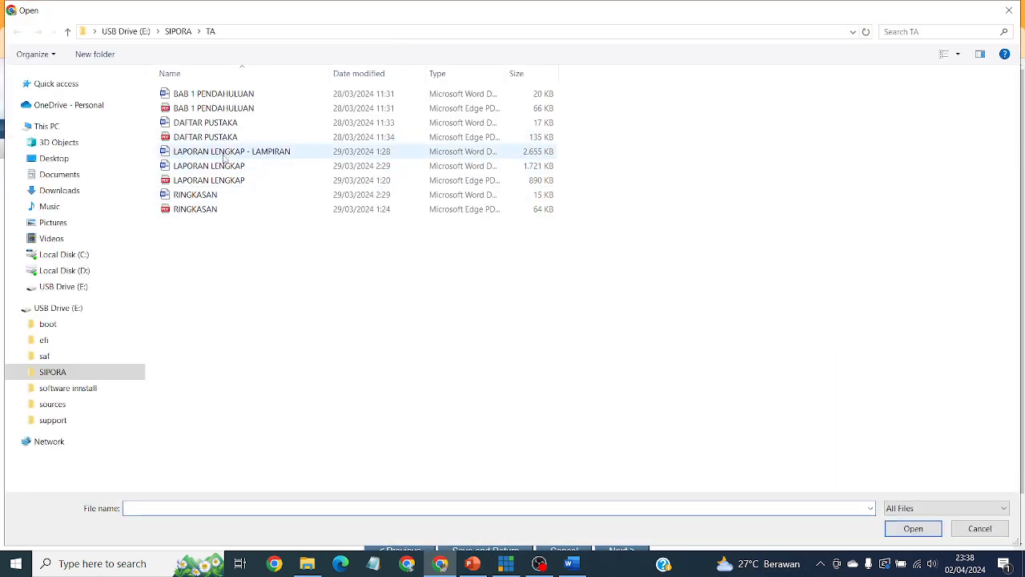
click(193, 181)
click(913, 528)
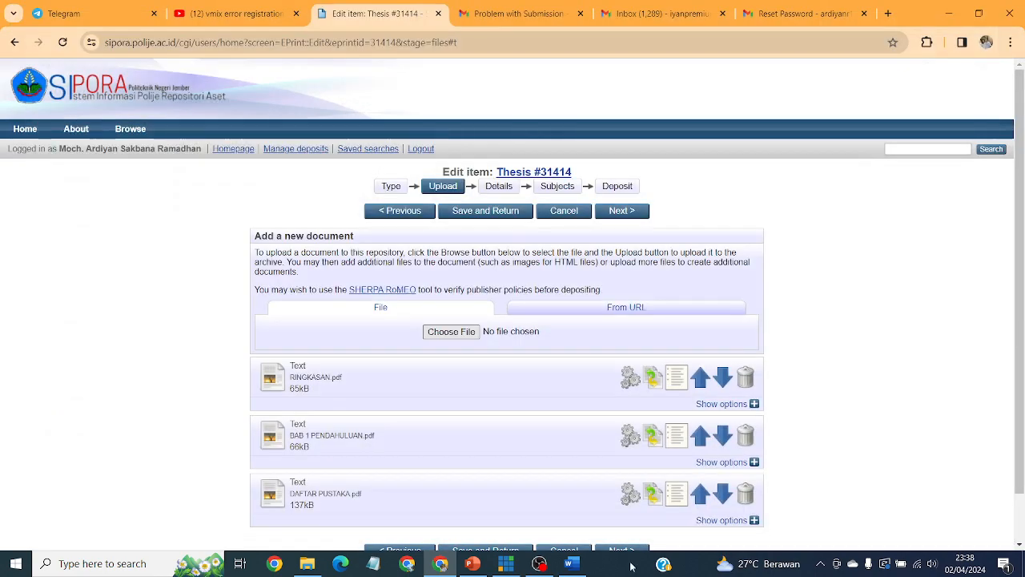
click(539, 564)
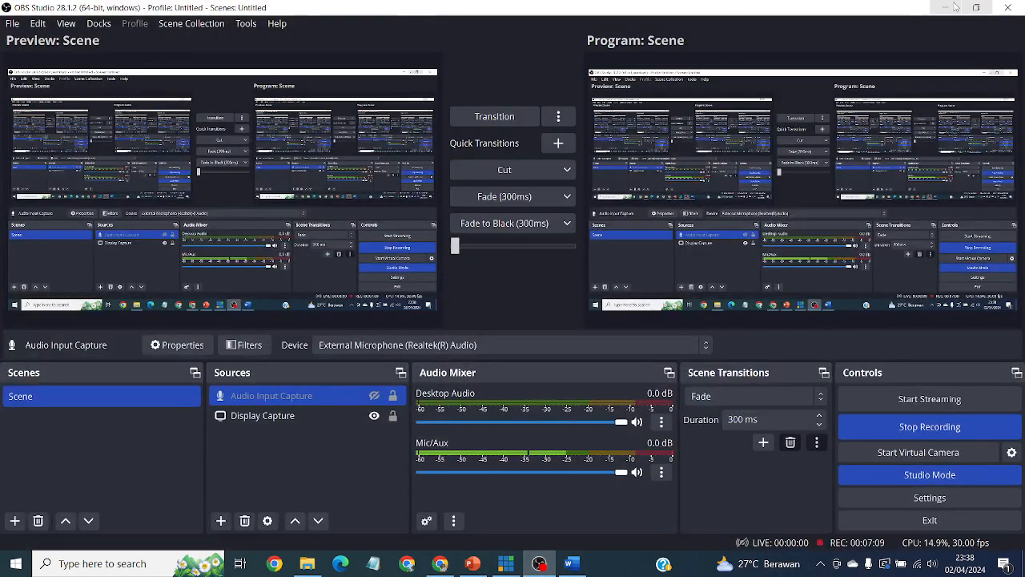
click(955, 6)
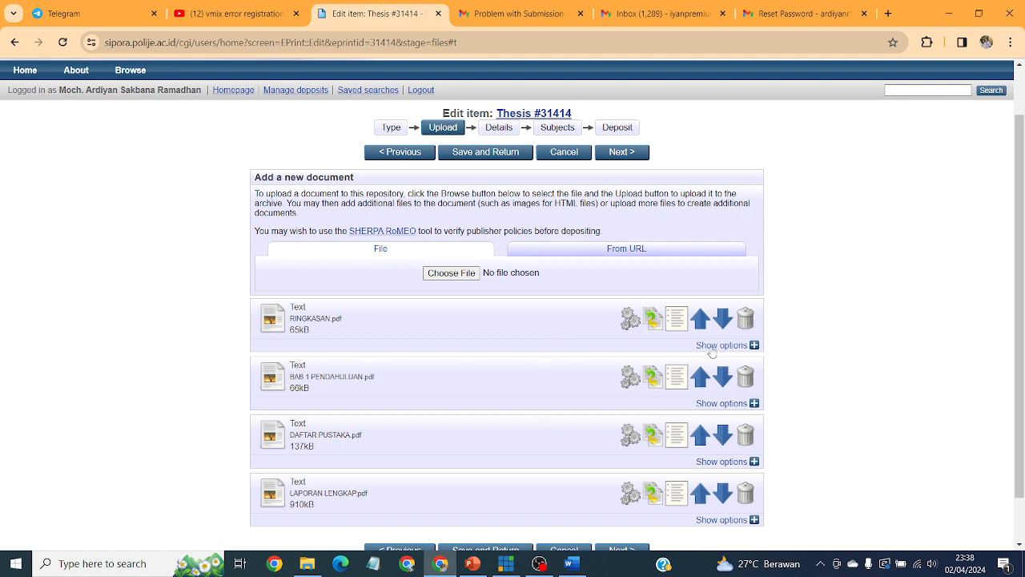
click(711, 348)
Mark RINGKASAN.pdf as Submitted Version, describe it 'Ringkasan', and license it CC Attribution-Share Alike 4.0.
scroll(882, 341, down, 3)
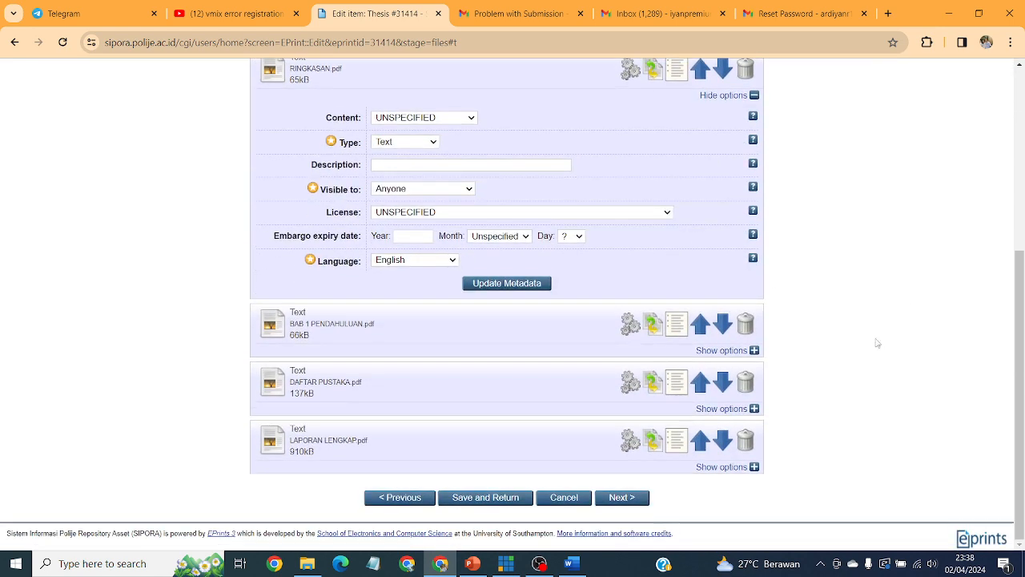
scroll(878, 343, up, 3)
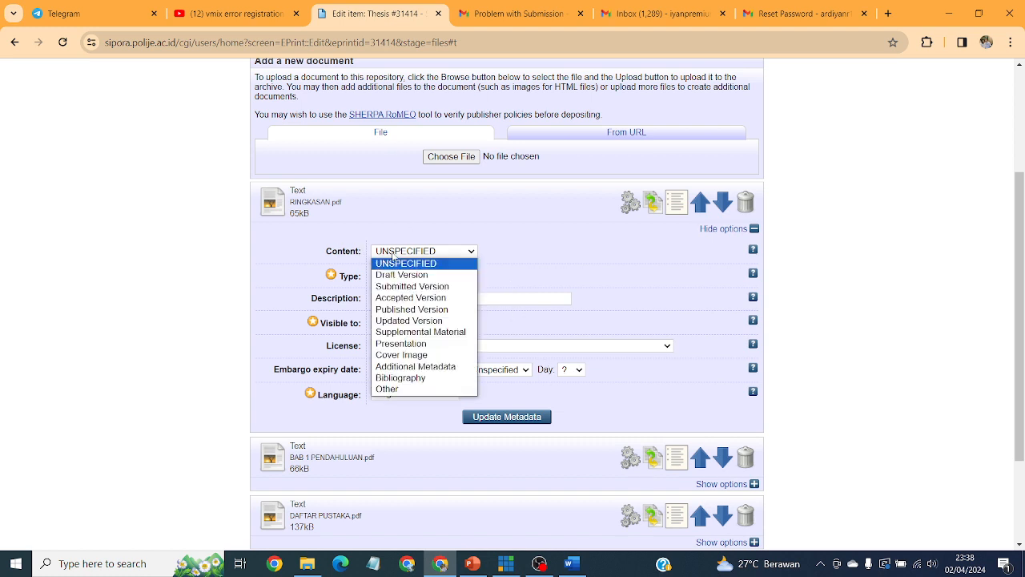
click(392, 253)
click(409, 286)
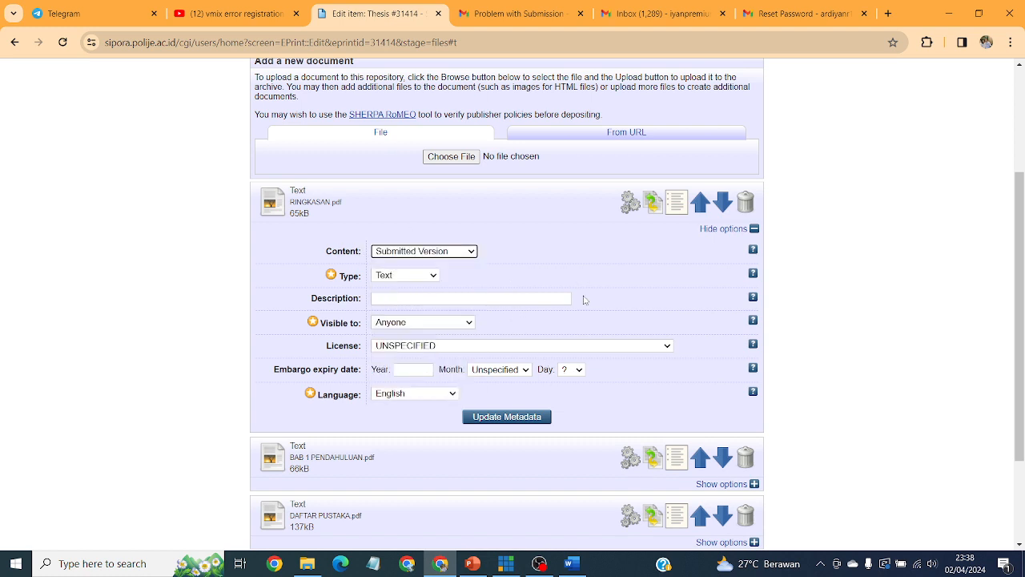
click(430, 301)
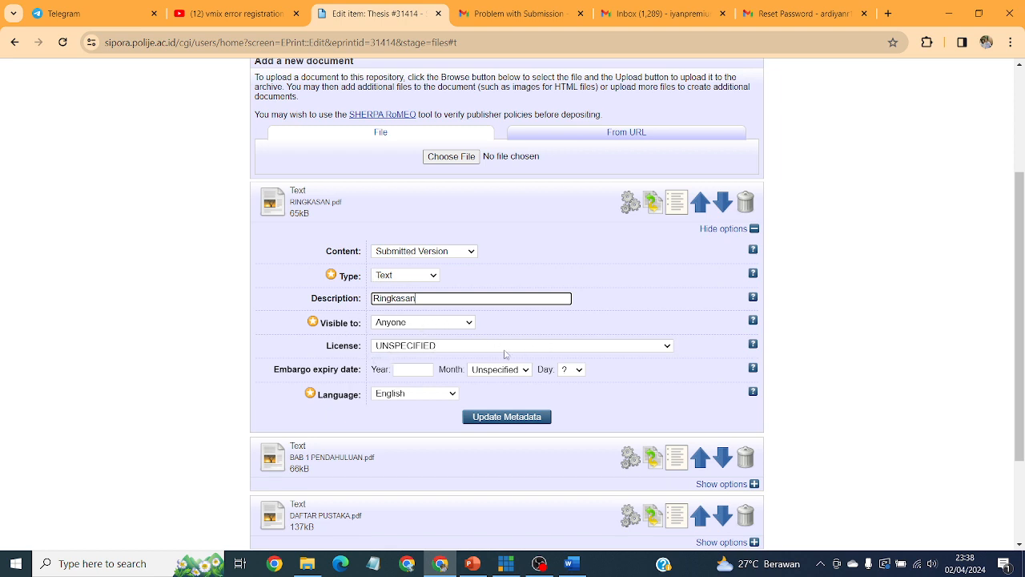
click(442, 348)
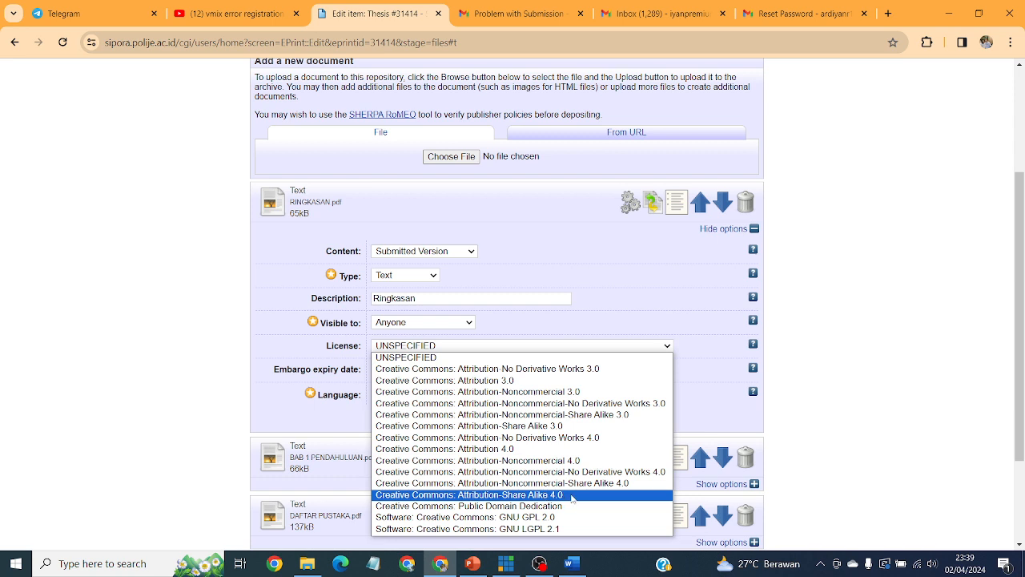
click(573, 496)
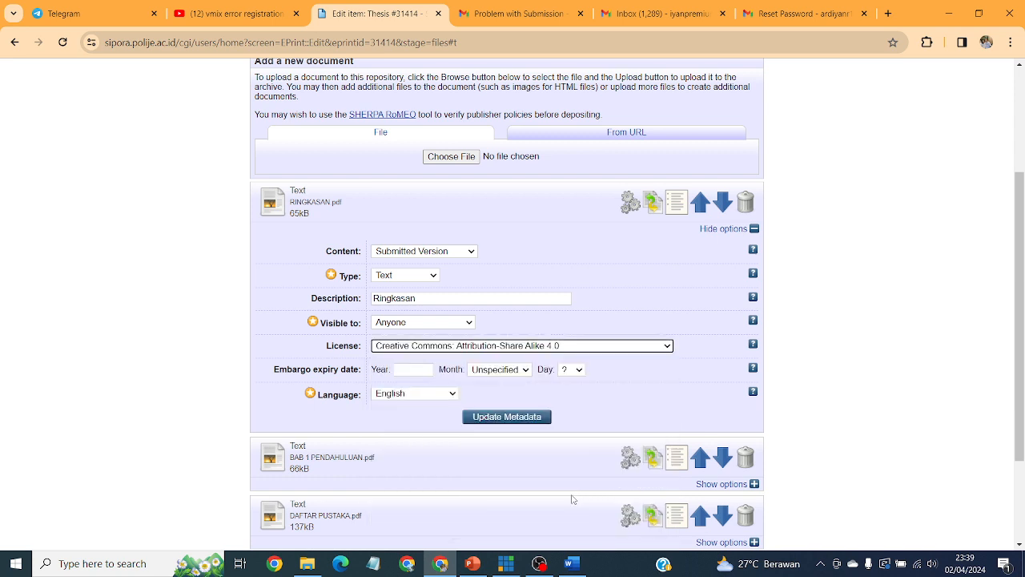
scroll(541, 203, down, 2)
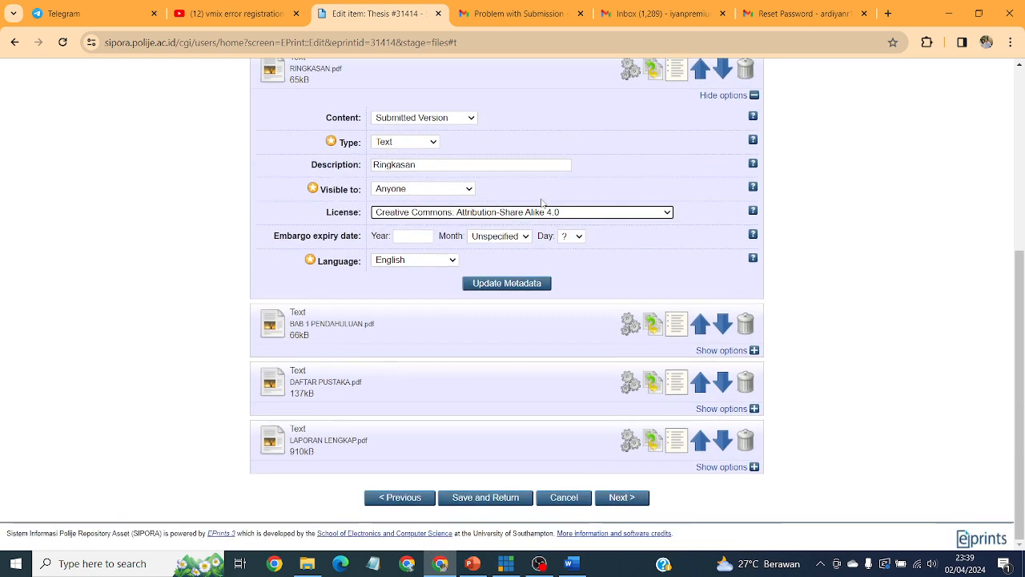
Set BAB 1 PENDAHULUAN.pdf to Submitted Version, description 'Bab 1 Pendahuluan', license CC Attribution-Share Alike 4.0.
click(717, 357)
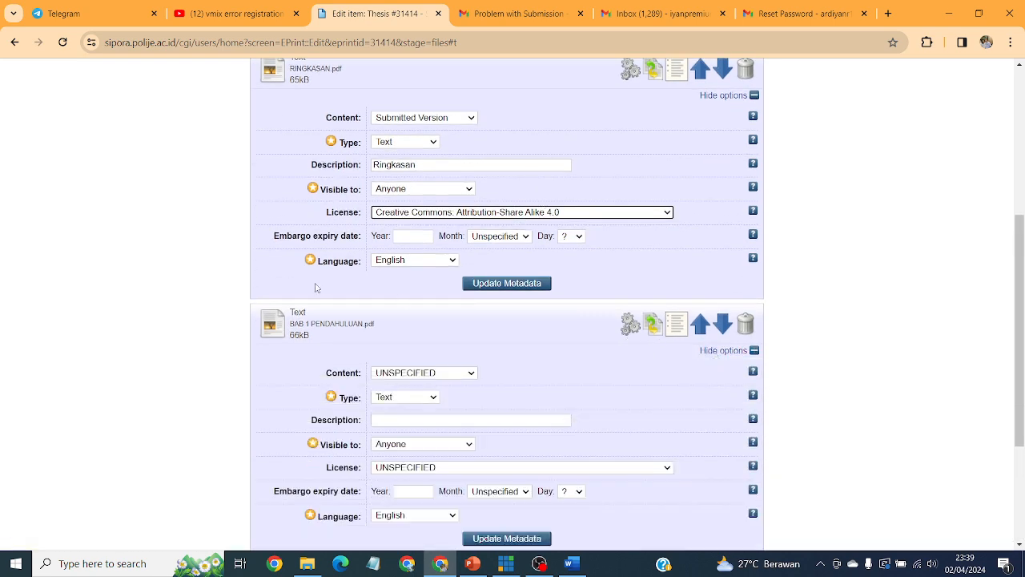
scroll(371, 336, down, 2)
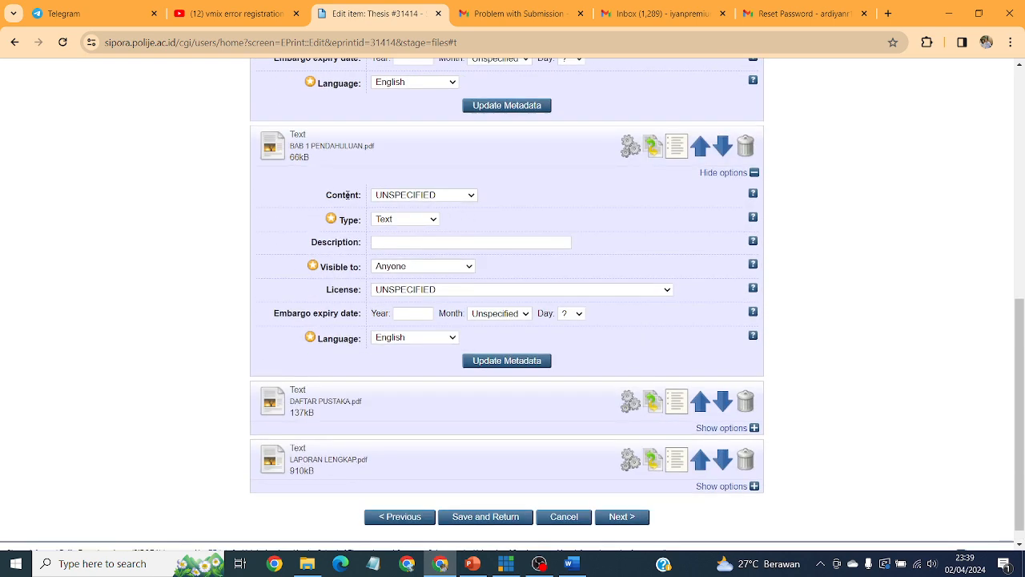
click(397, 199)
click(397, 229)
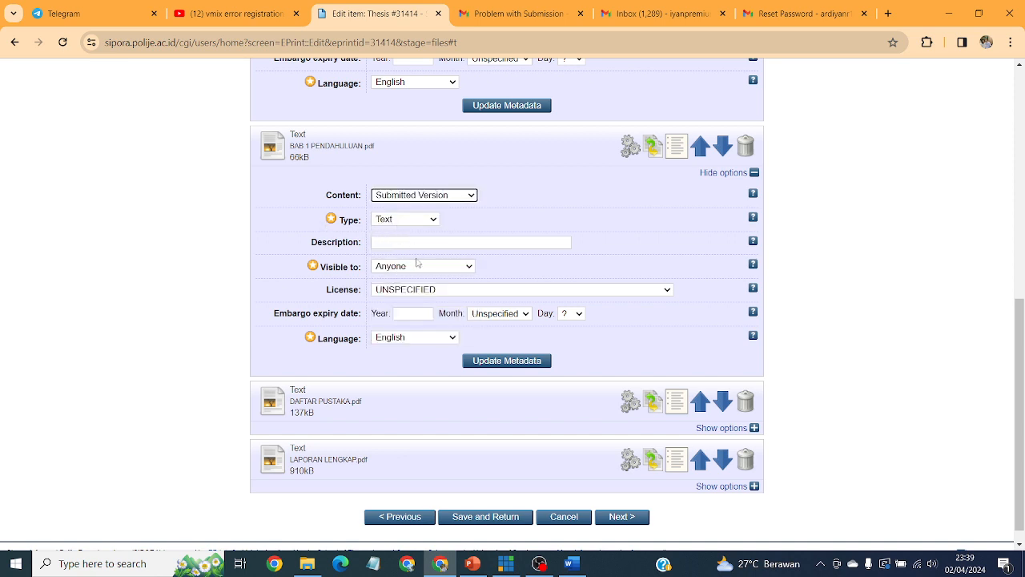
click(436, 246)
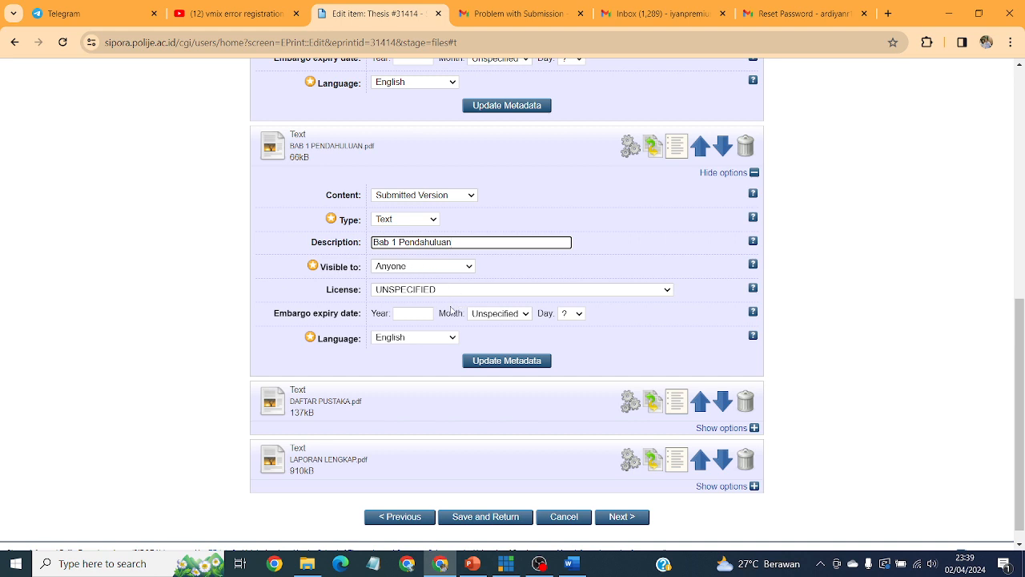
click(508, 290)
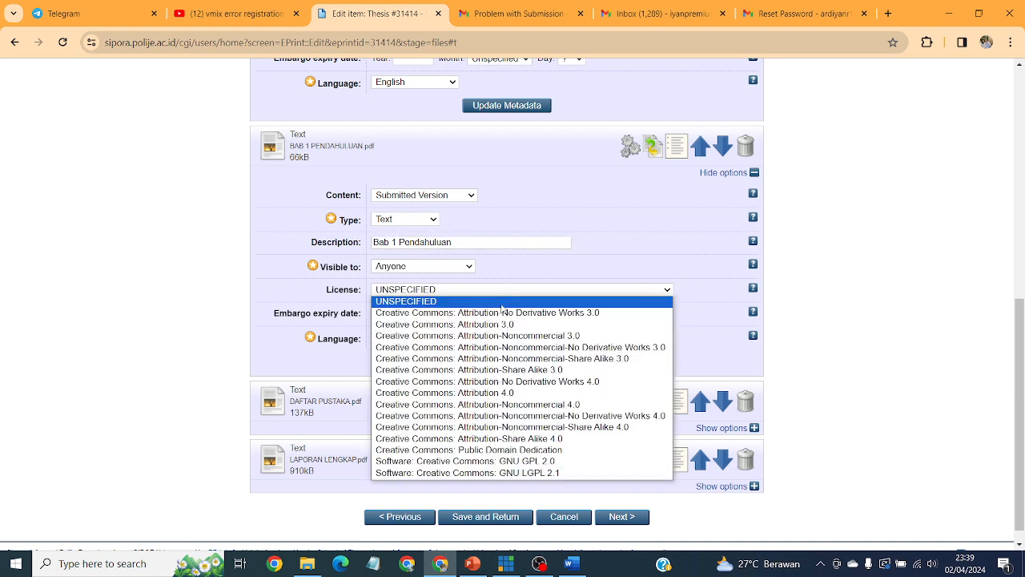
click(505, 439)
Expand the file options for DAFTAR PUSTAKA.pdf.
scroll(525, 334, down, 1)
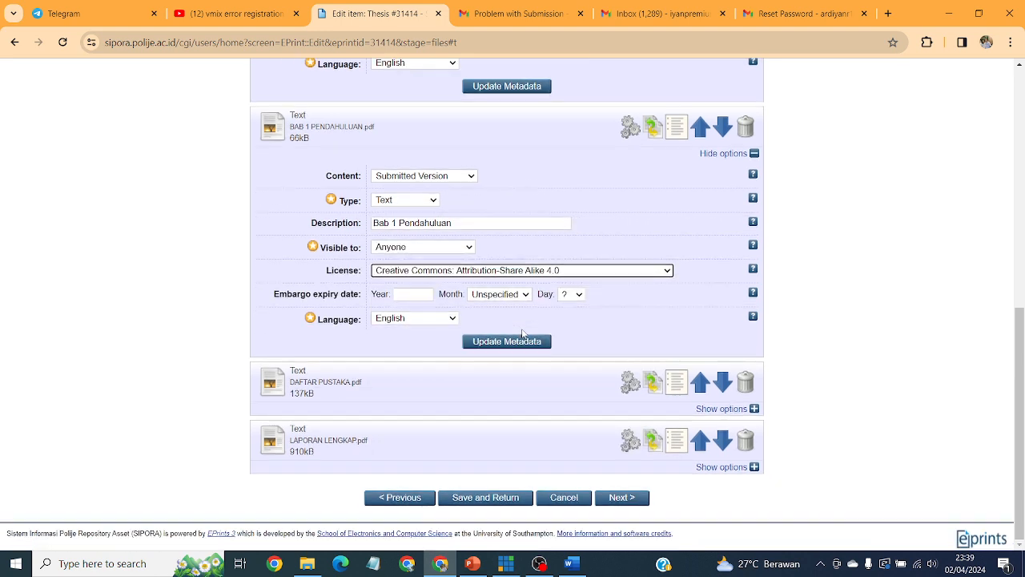
click(733, 412)
scroll(735, 419, down, 3)
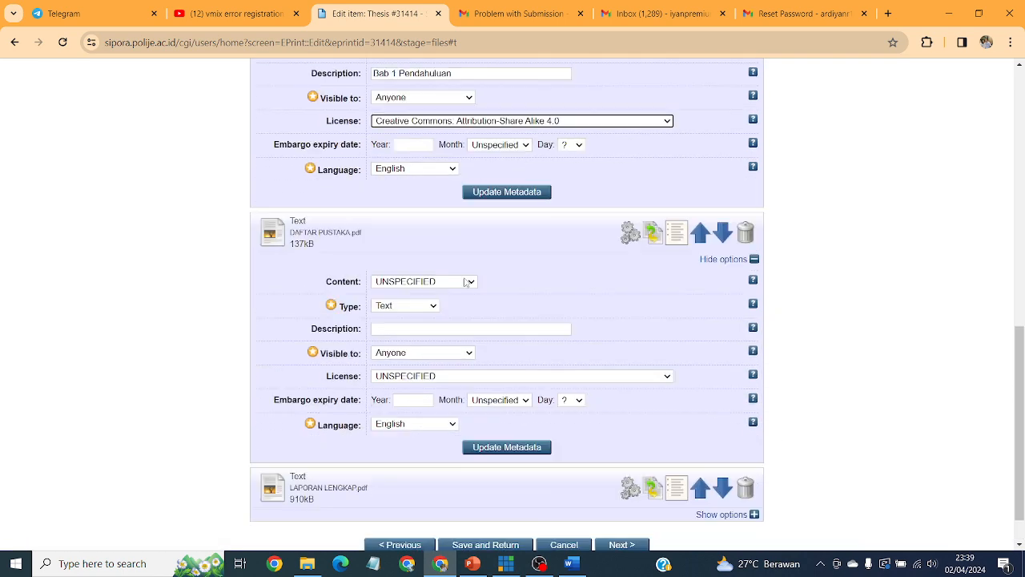
Set DAFTAR PUSTAKA.pdf to Submitted Version, type Text, description 'Daftar Pustaka', license CC BY-SA 4.0.
click(420, 253)
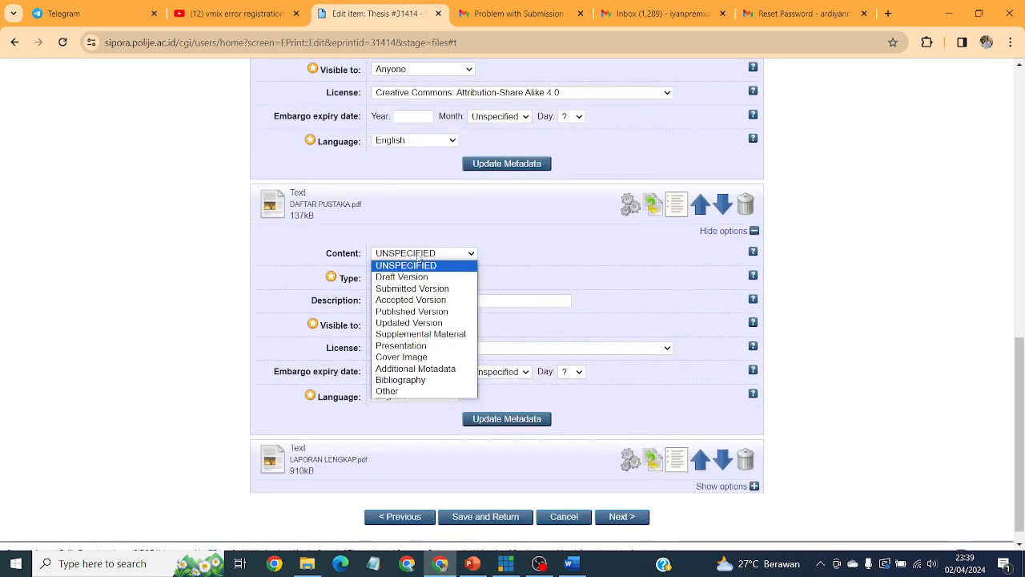
click(414, 290)
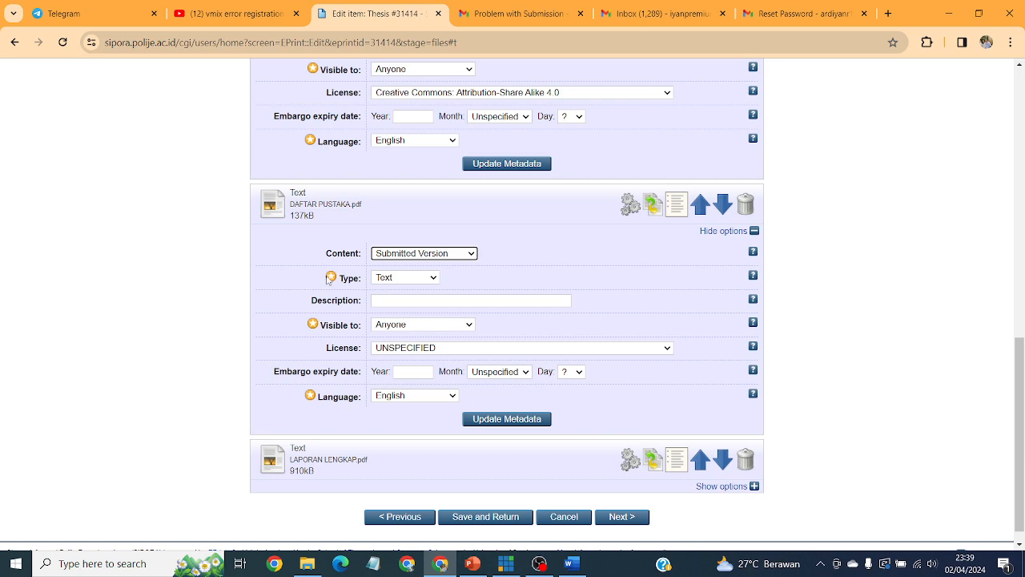
click(411, 280)
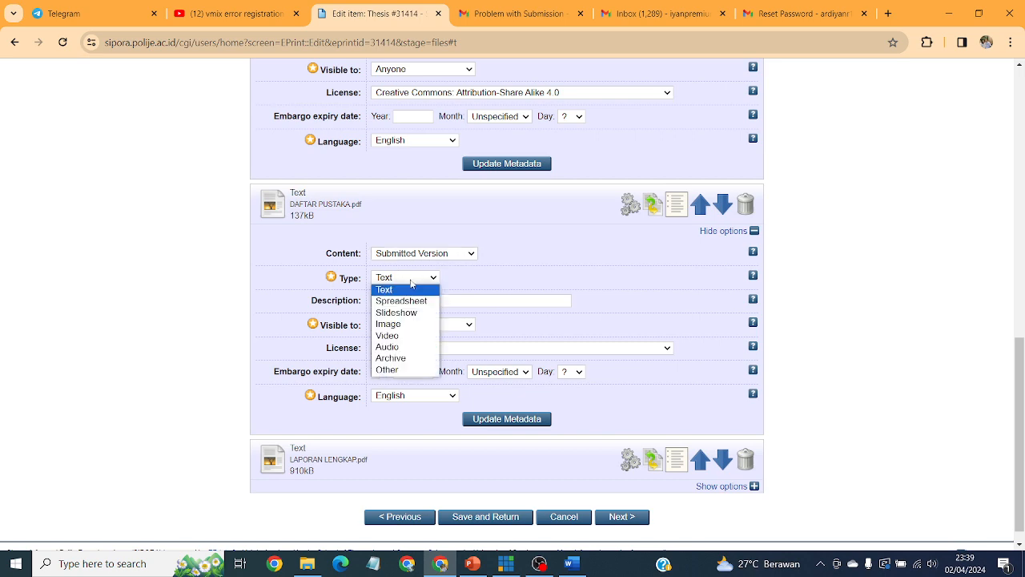
click(553, 250)
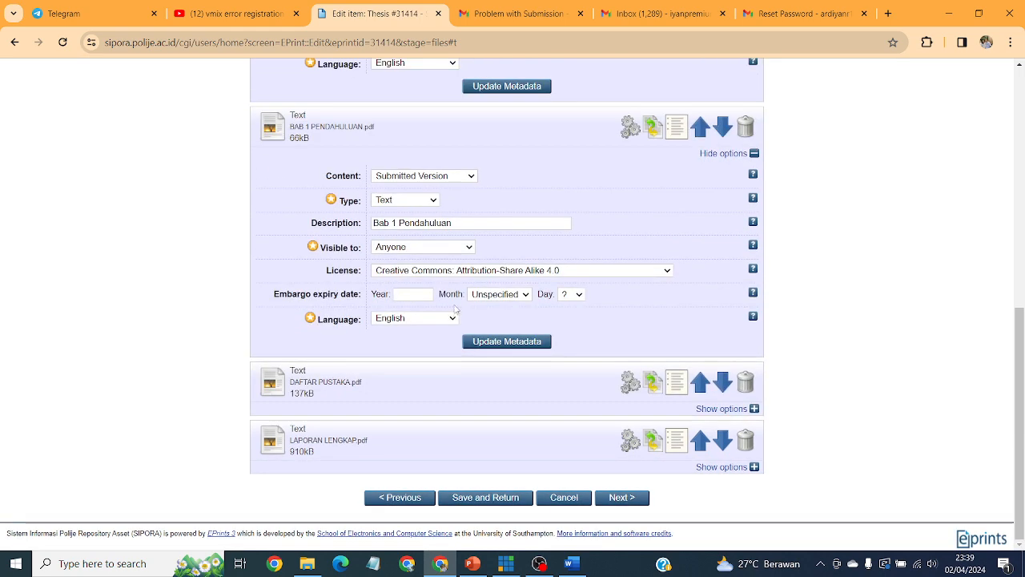
click(734, 410)
scroll(504, 297, down, 2)
click(414, 301)
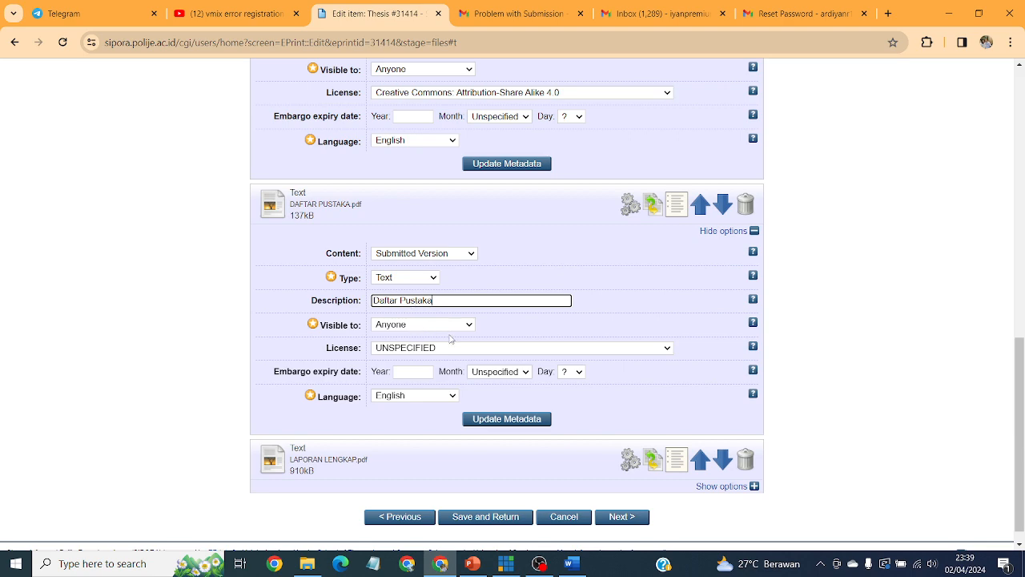
click(449, 350)
click(463, 495)
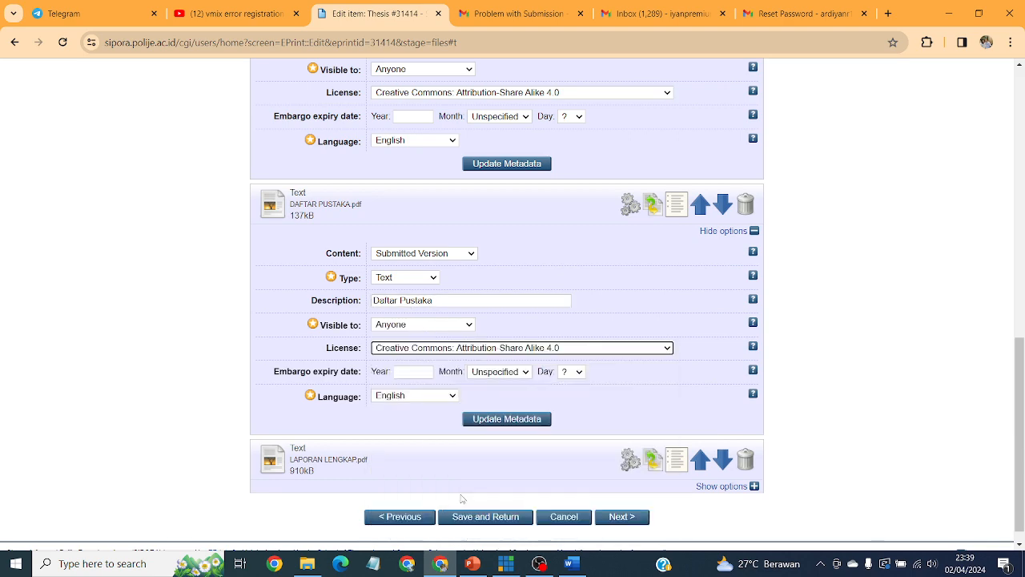
Expand the file options for LAPORAN LENGKAP.pdf.
scroll(745, 318, down, 1)
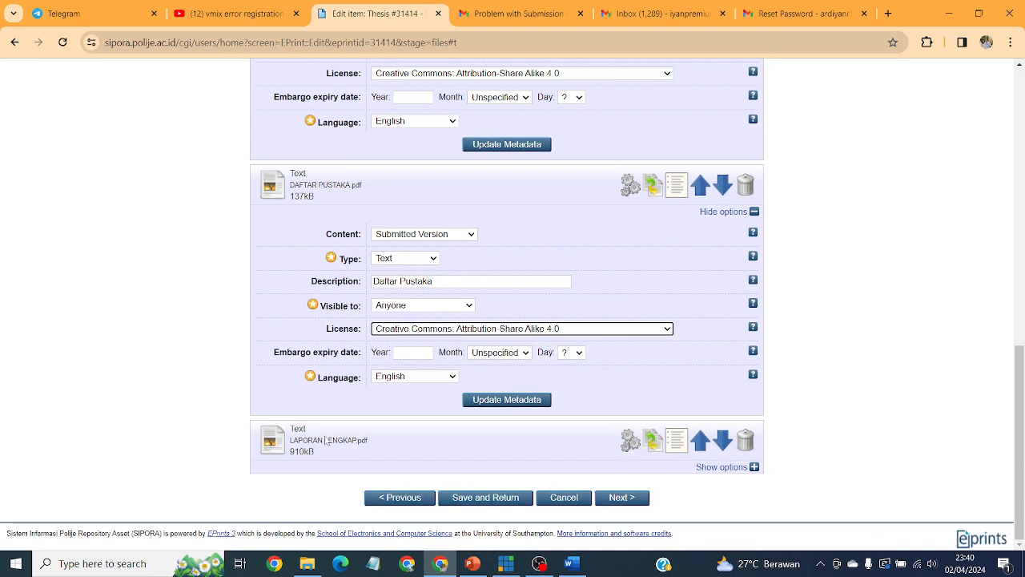
click(731, 469)
scroll(614, 481, down, 2)
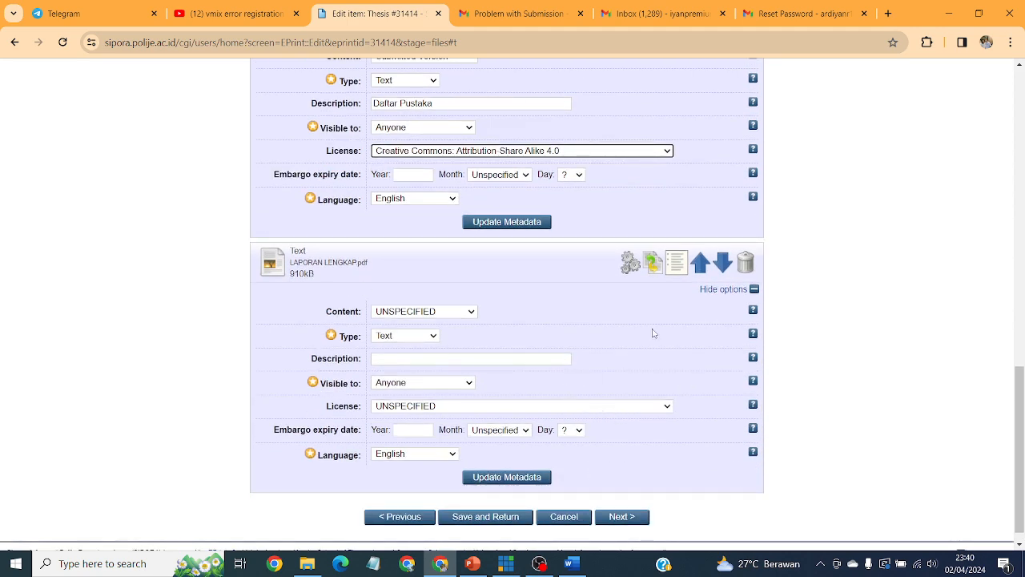
Set LAPORAN LENGKAP.pdf to Submitted Version, description 'Laporan Lengkap', registered users only, license unspecified.
click(454, 312)
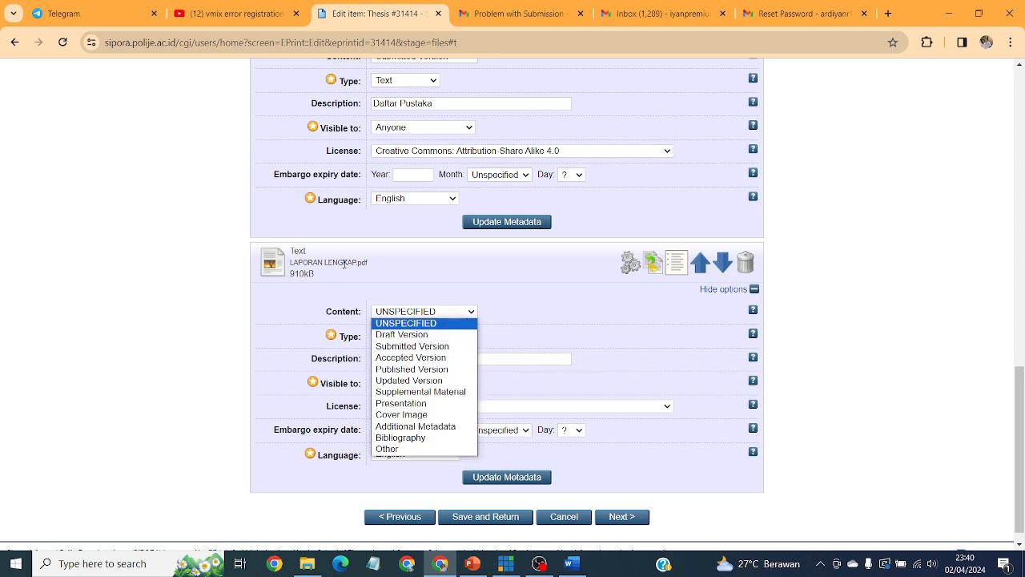
click(433, 347)
click(404, 359)
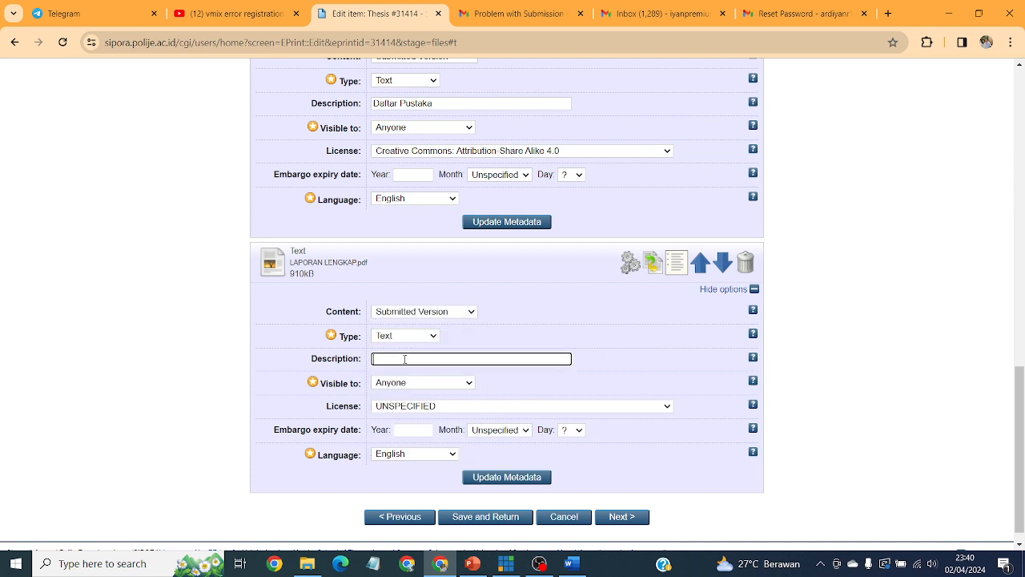
text(Laporan Lengkap)
click(423, 384)
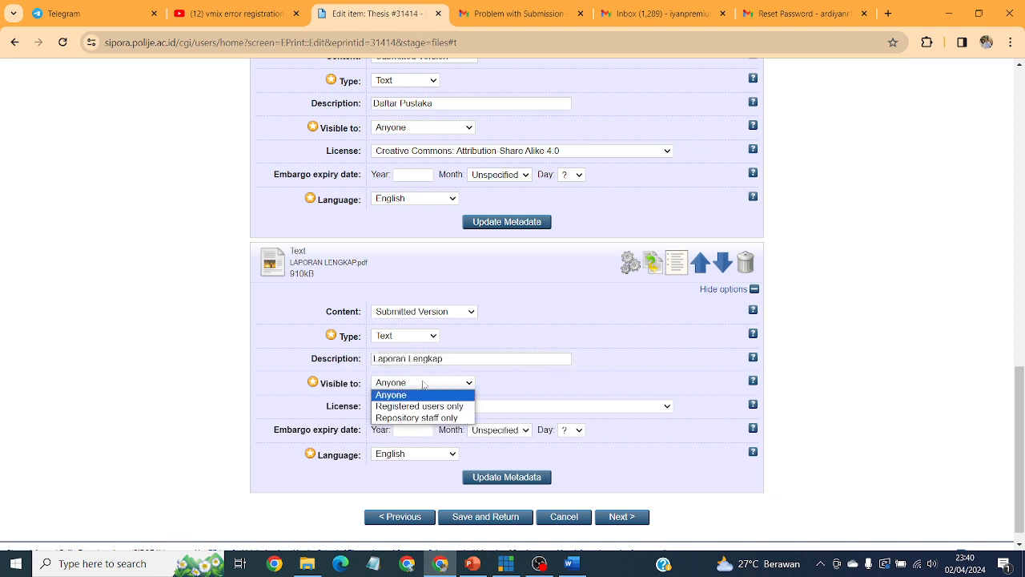
click(433, 406)
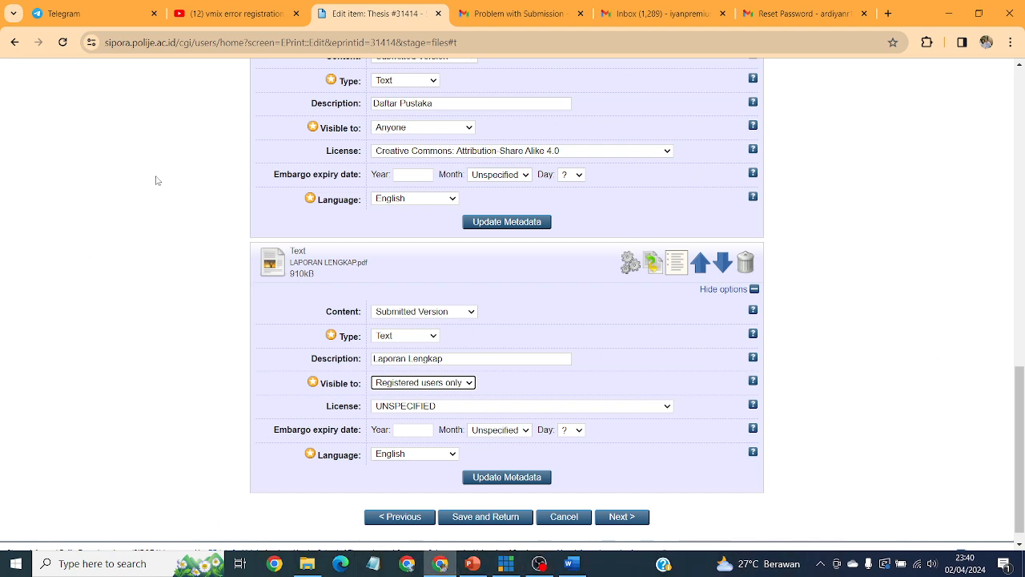
click(550, 409)
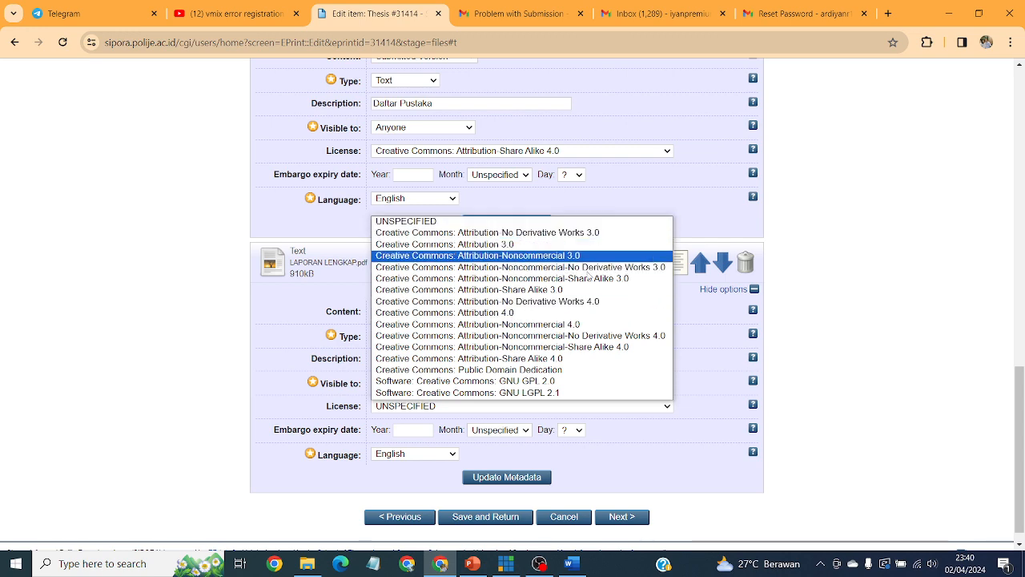
click(892, 352)
Advance the deposit to the Details stage and switch over to the Word report.
scroll(680, 190, down, 1)
scroll(680, 190, up, 10)
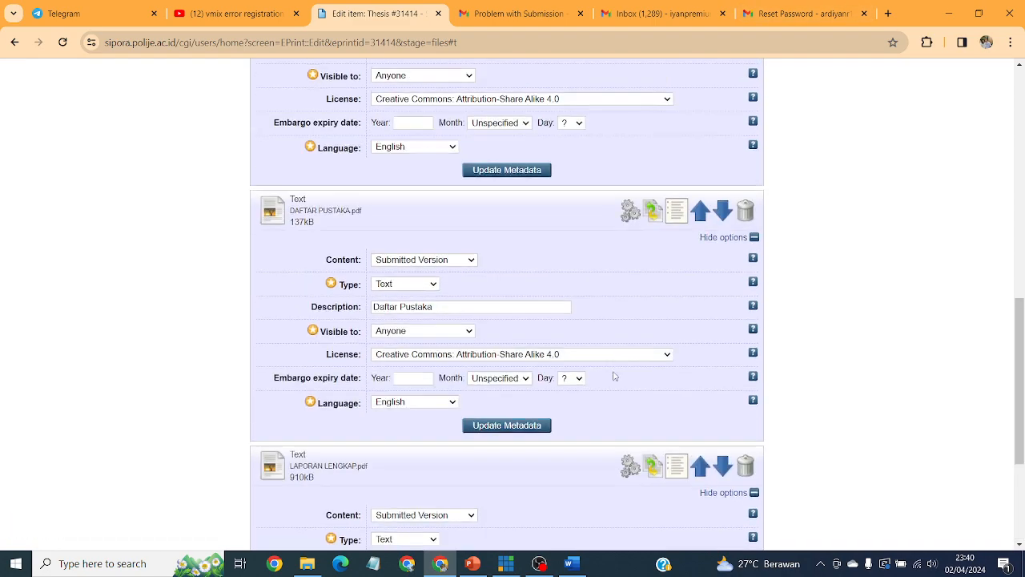
scroll(551, 329, down, 10)
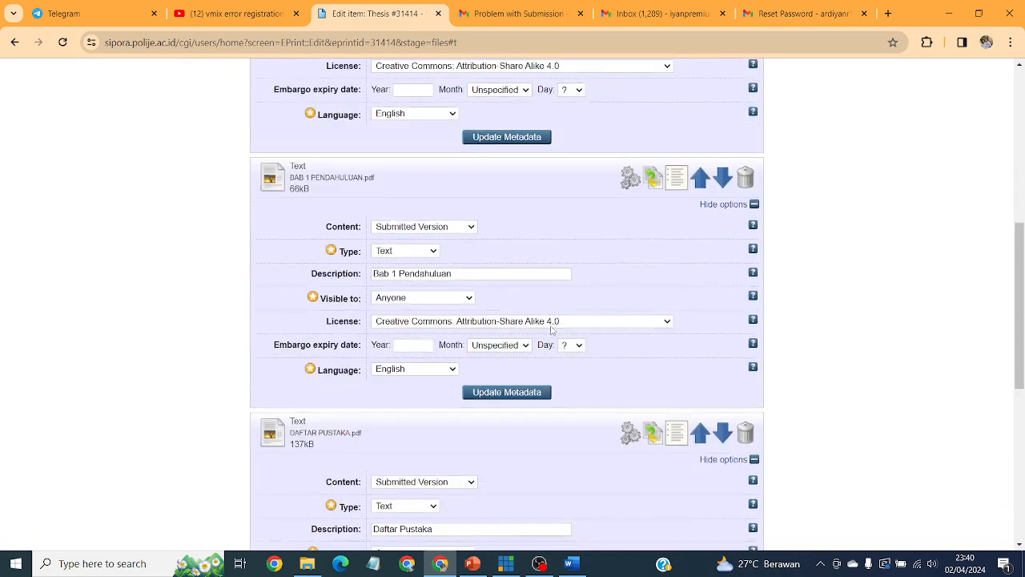
click(622, 499)
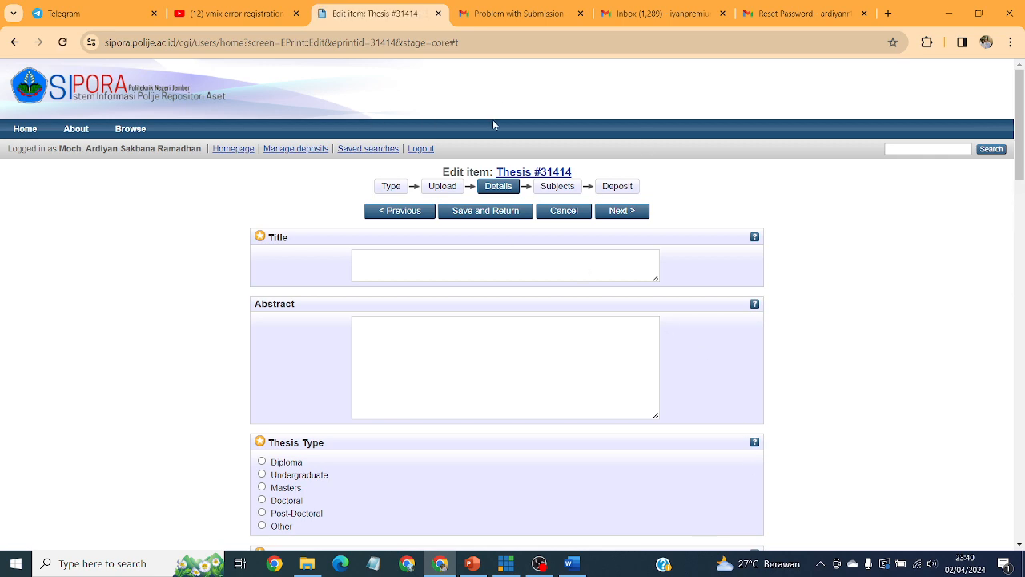
click(441, 262)
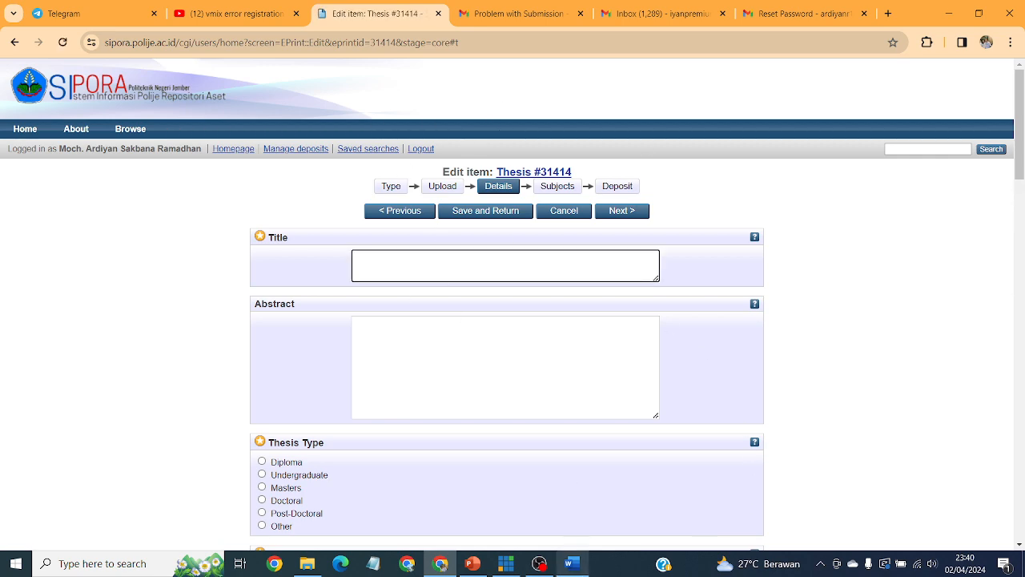
click(571, 563)
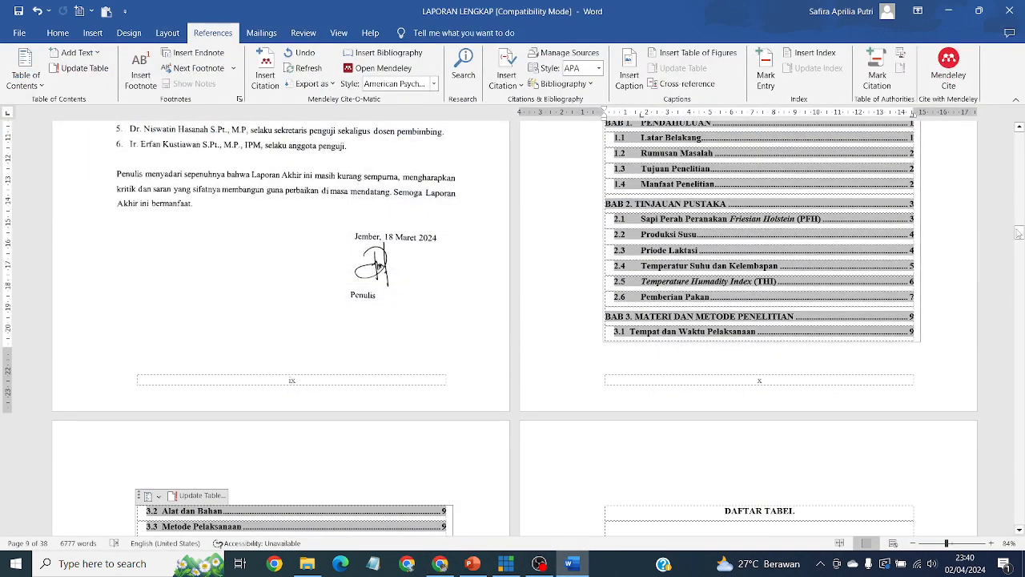
Select the uppercase cover title 'KORELASI ANTARA SUHU DAN KELEMBAPAN…' in Word and show the Home tools.
drag(1020, 233, 1020, 137)
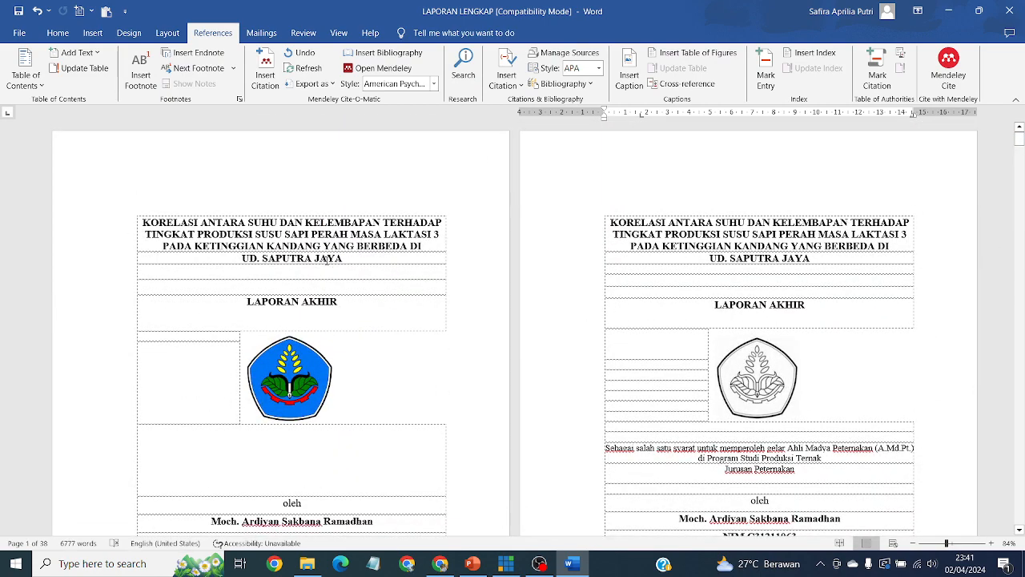
drag(345, 259, 142, 221)
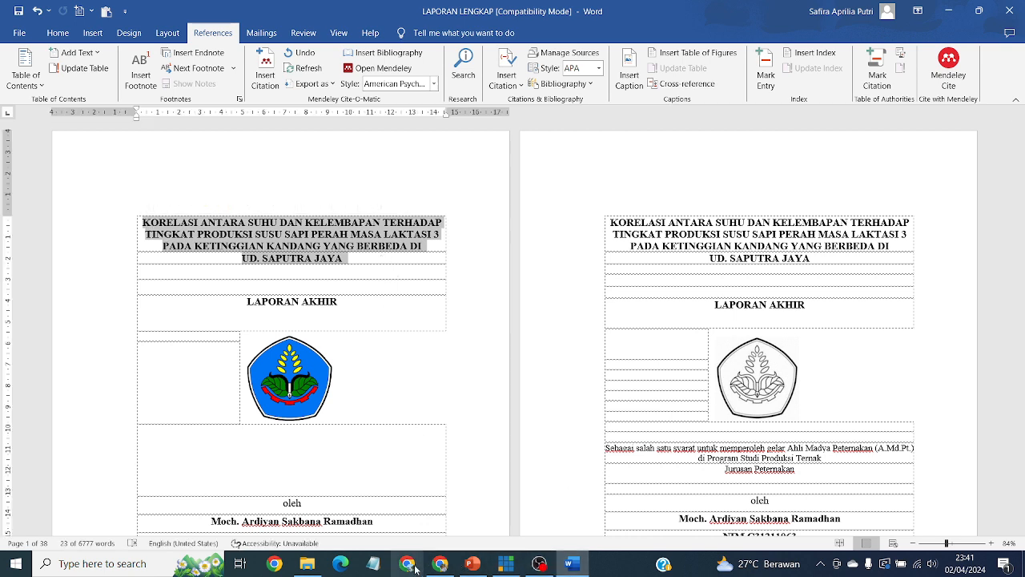
click(440, 565)
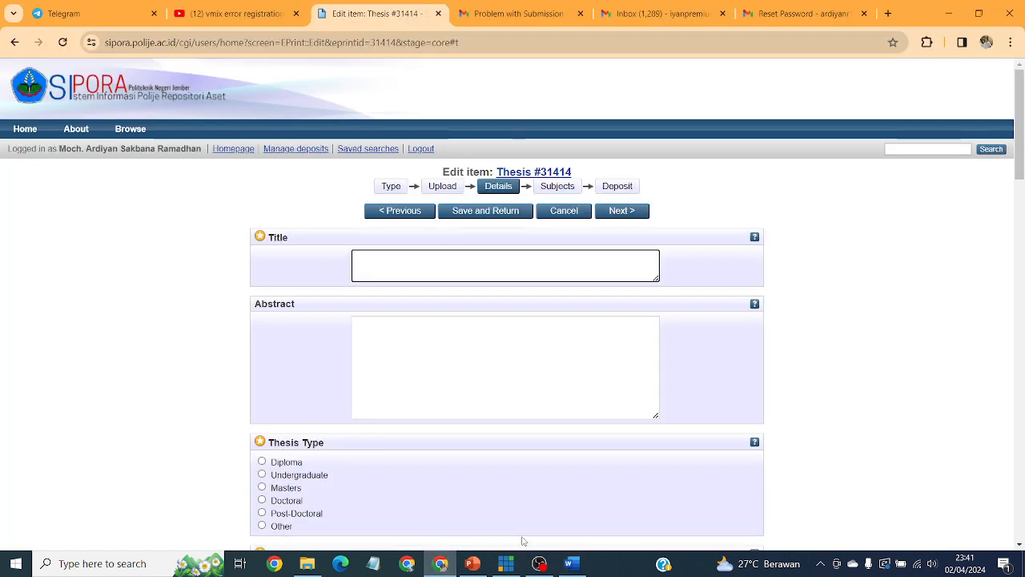
click(571, 564)
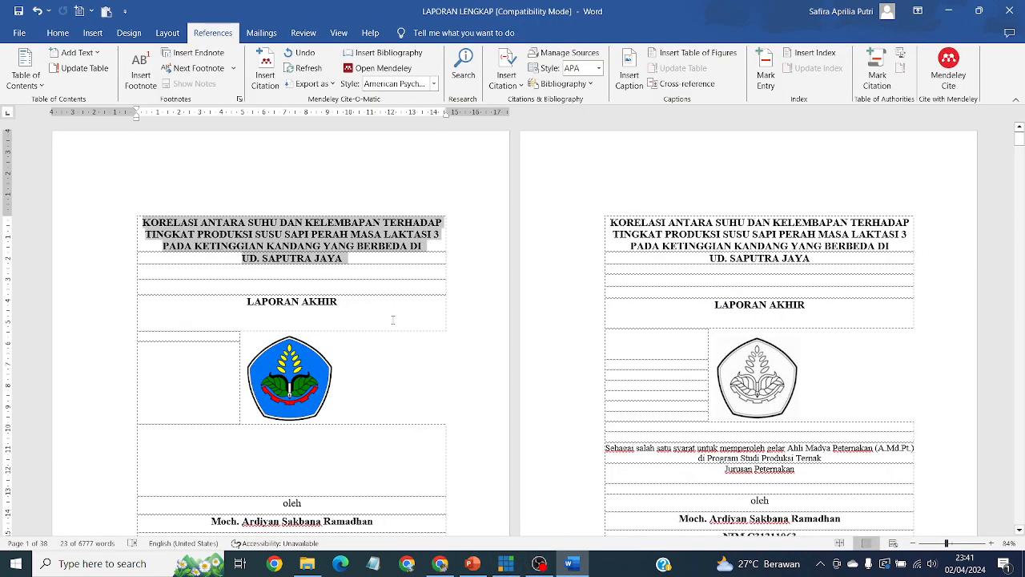
click(57, 33)
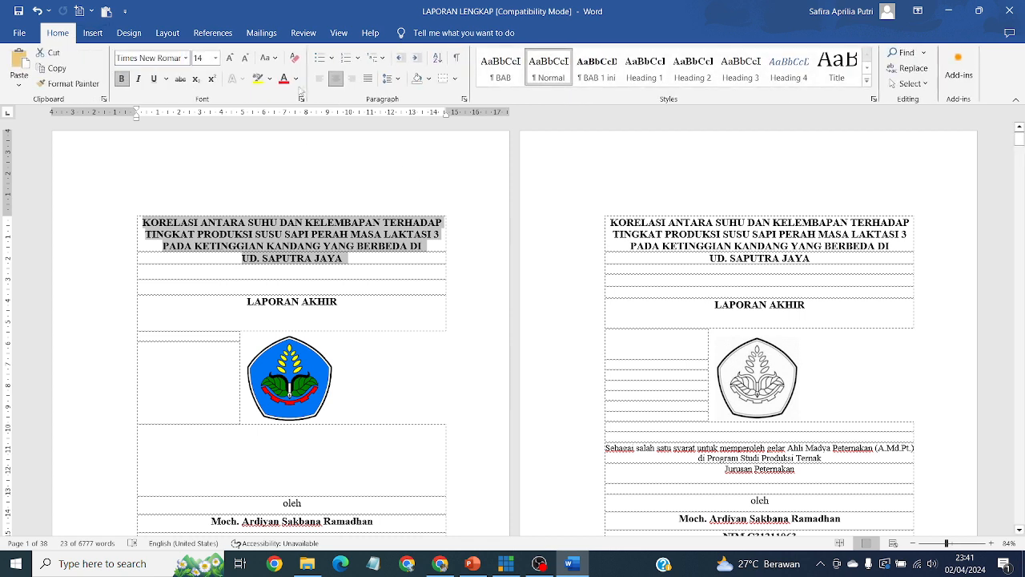
Change the cover title to Capitalize Each Word and join its last line as 'Berbeda Di UD. Saputra Jaya'.
click(277, 64)
click(313, 114)
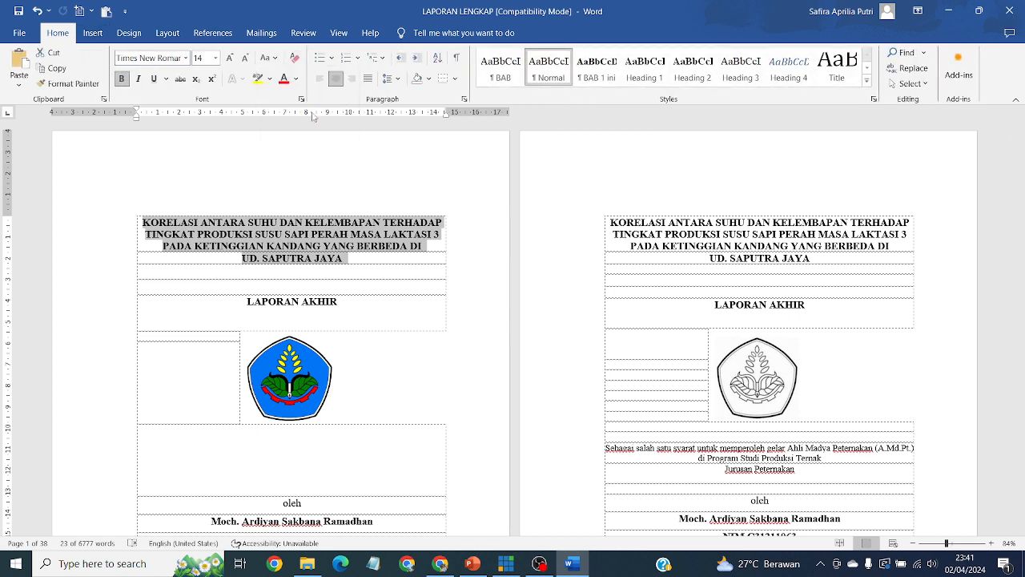
click(299, 258)
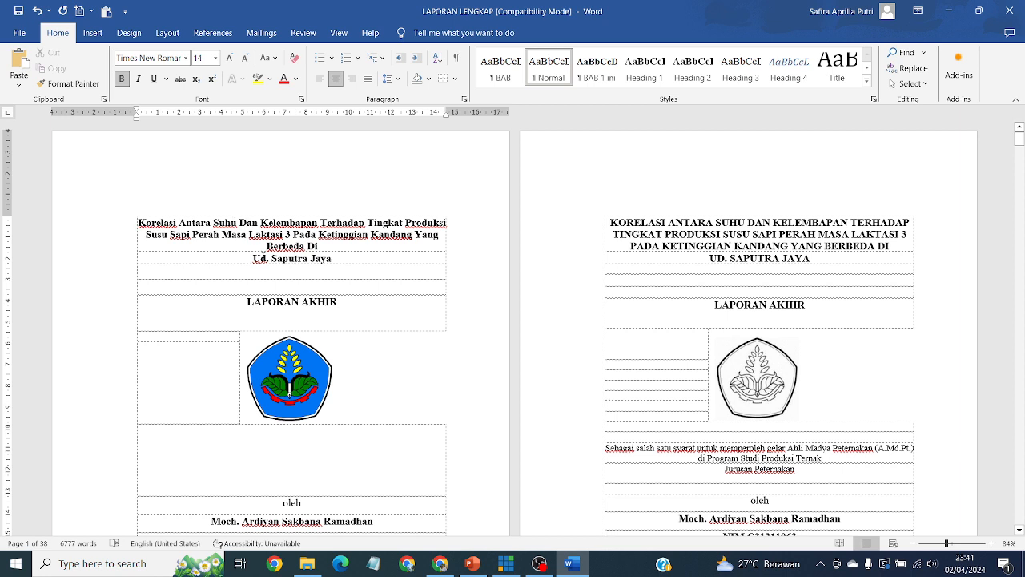
click(253, 258)
key(BackSpace)
key(BackSpace)
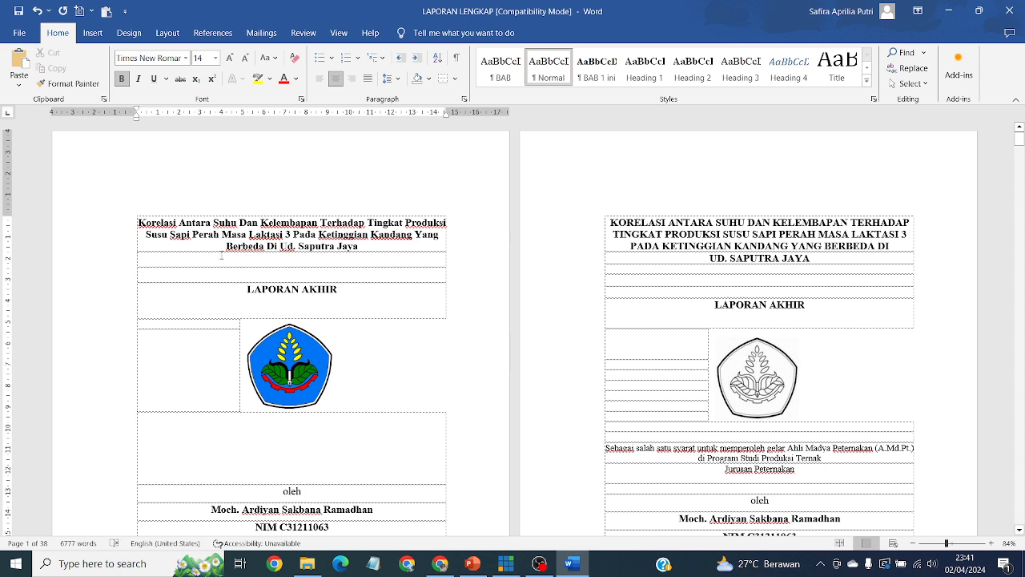
key(BackSpace)
key(BackSpace)
text(D)
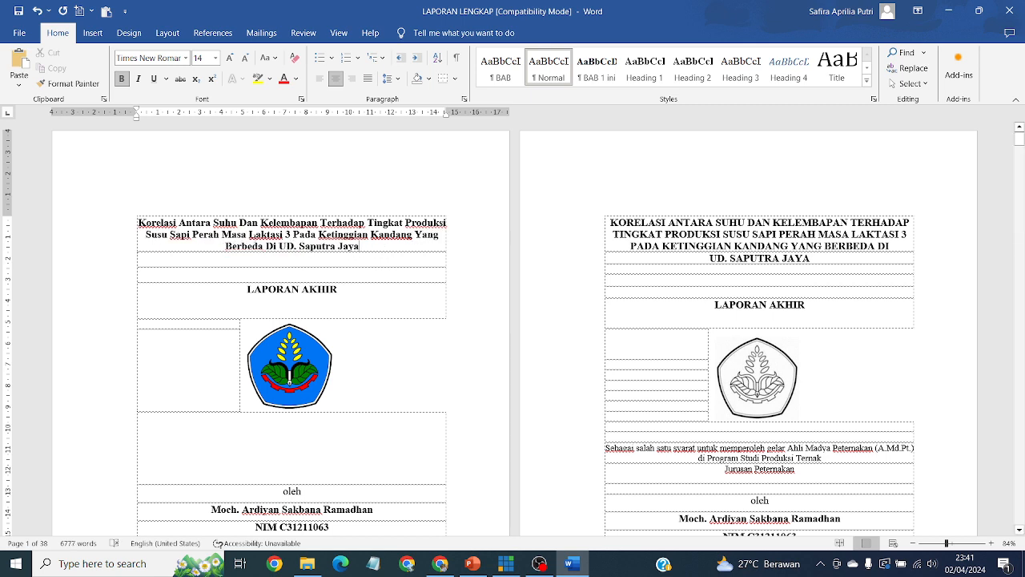
Reselect and copy the whole three-line title for the SIPORA form.
drag(362, 247, 140, 224)
click(141, 224)
drag(367, 247, 137, 225)
key(ctrl+c)
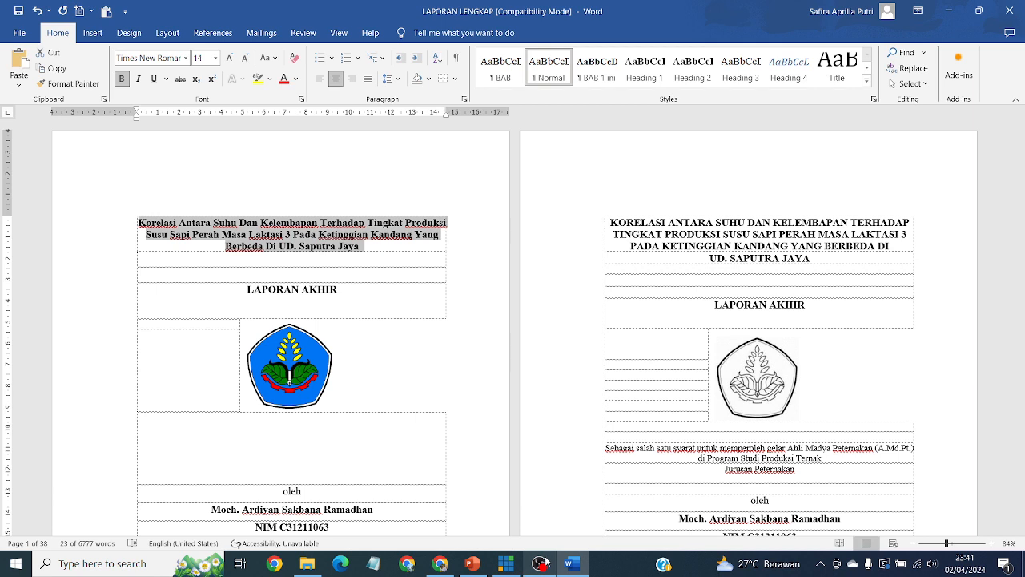
click(441, 563)
Paste the recased thesis title into SIPORA's Title field.
key(ctrl+v)
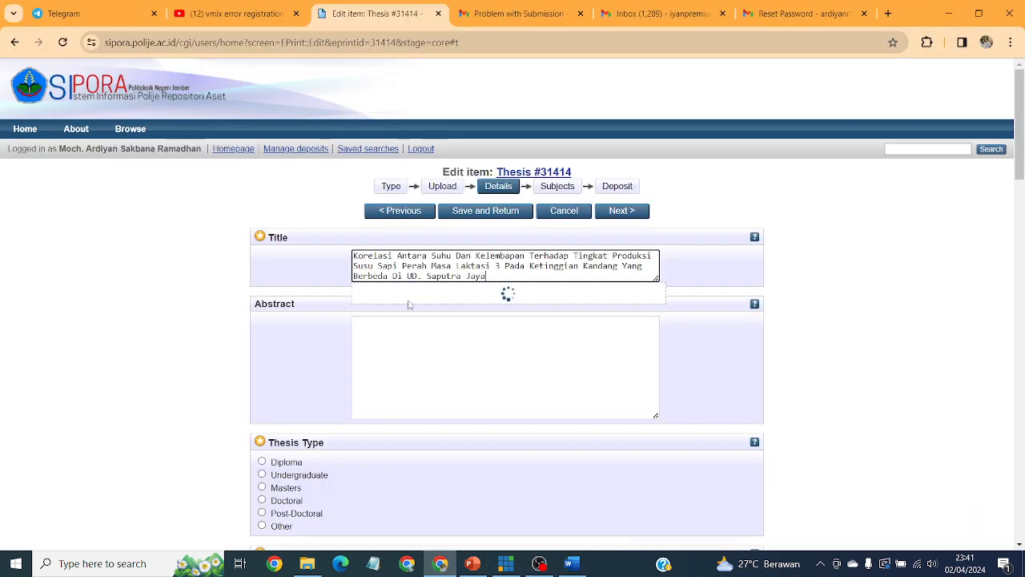
click(458, 342)
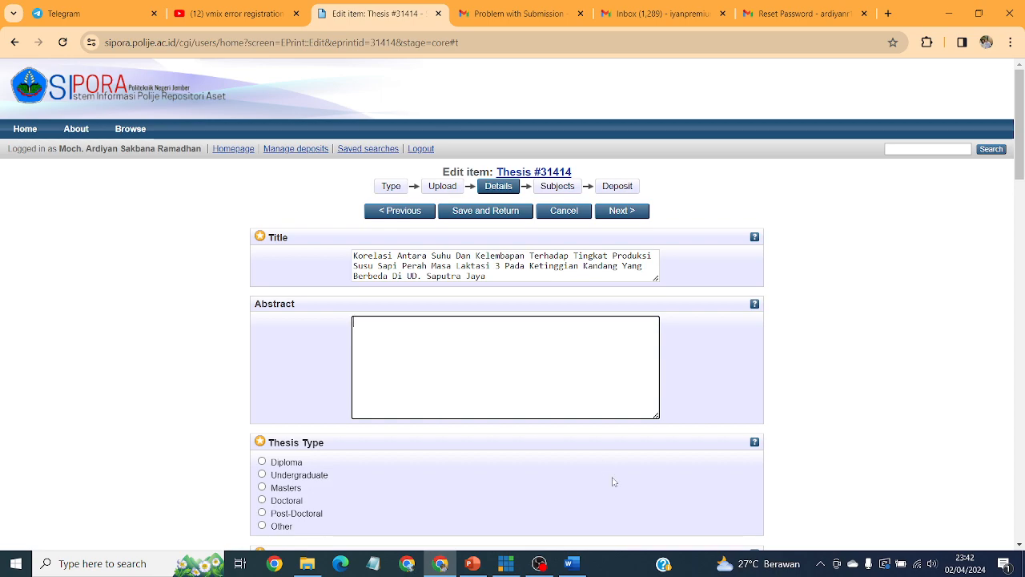
click(572, 564)
Select and copy the RINGKASAN summary text from the Word report.
scroll(897, 295, down, 15)
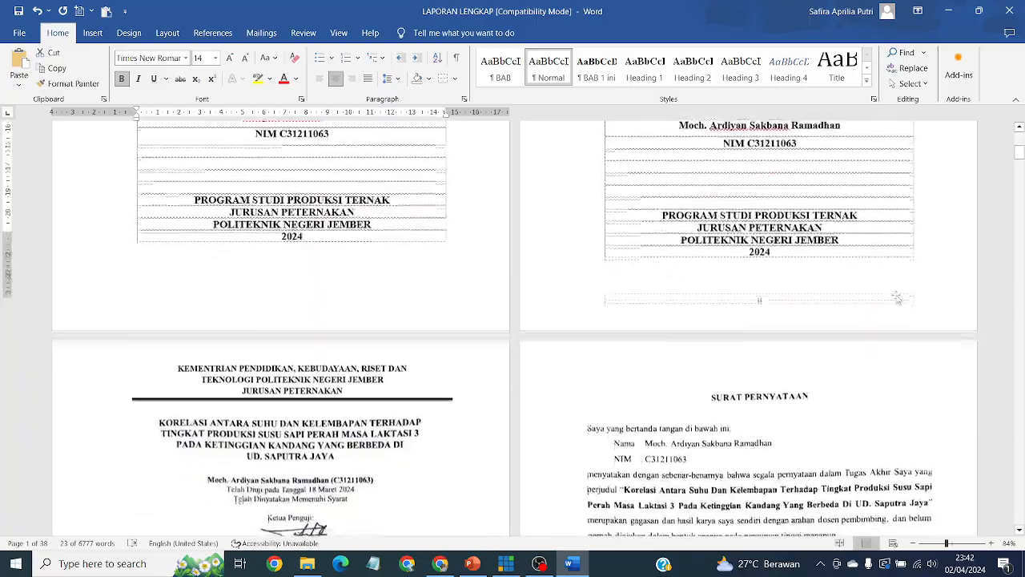
scroll(896, 297, down, 12)
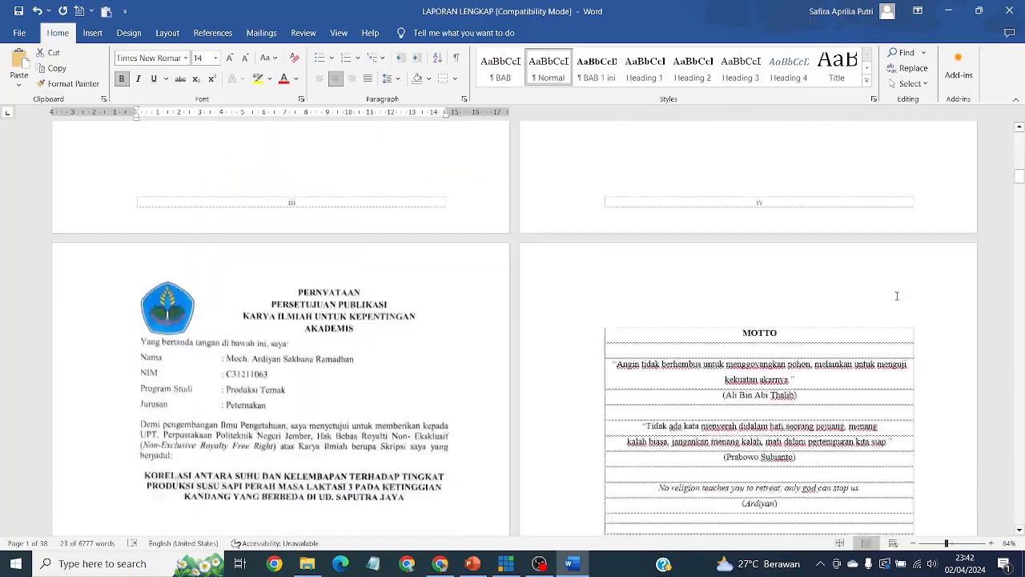
scroll(896, 298, down, 12)
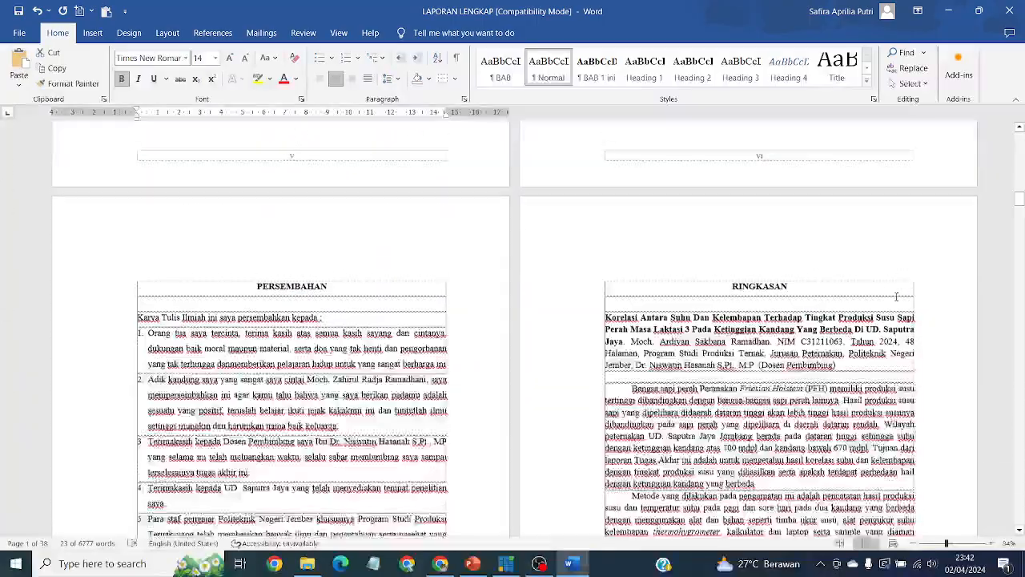
scroll(897, 300, down, 6)
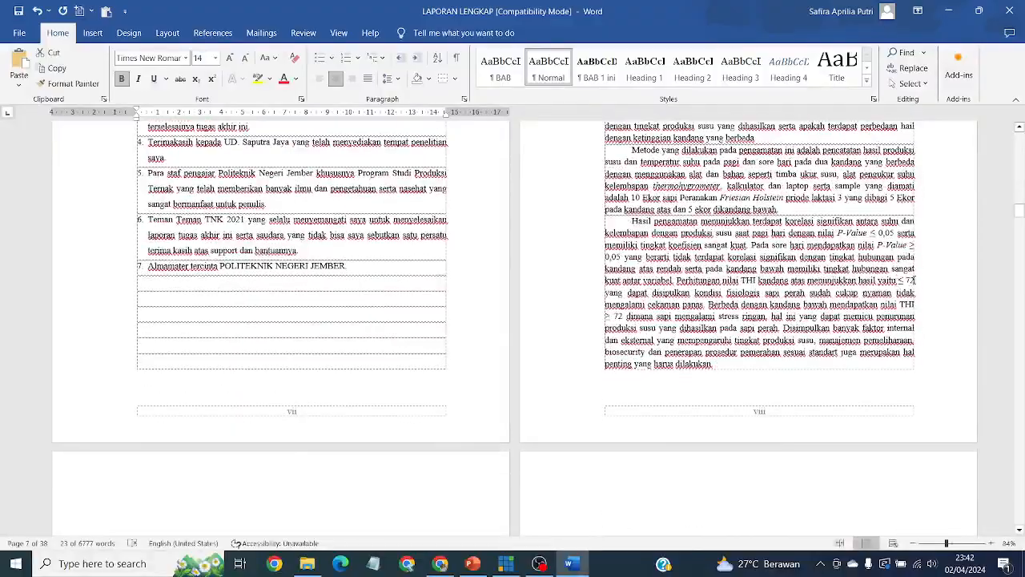
scroll(897, 300, up, 6)
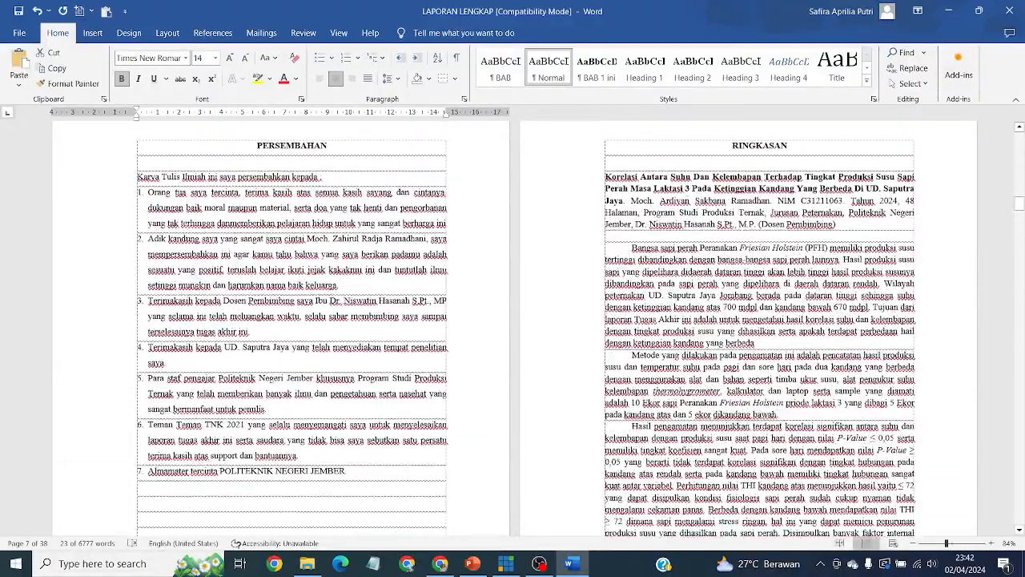
drag(606, 178, 713, 467)
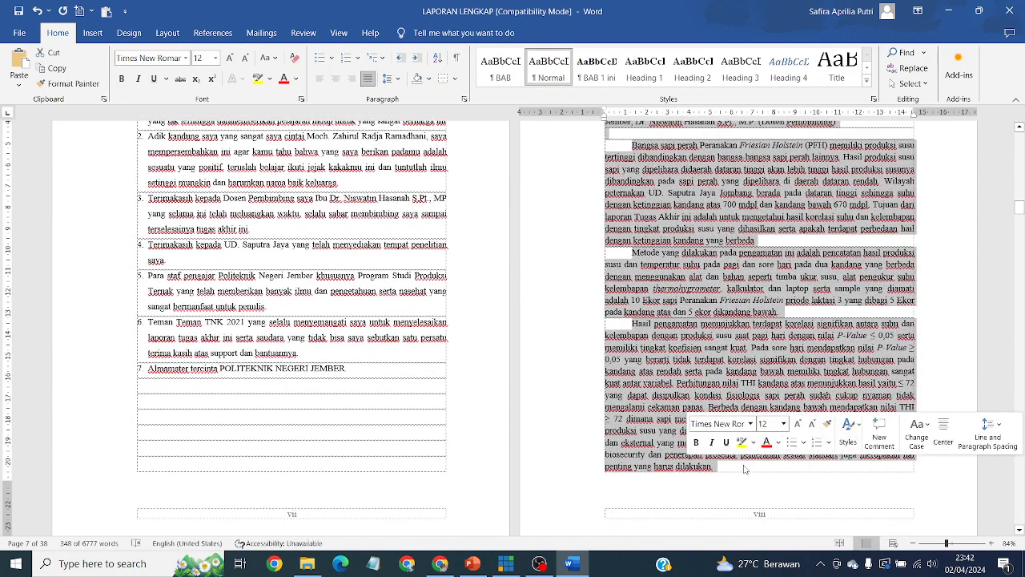
click(431, 571)
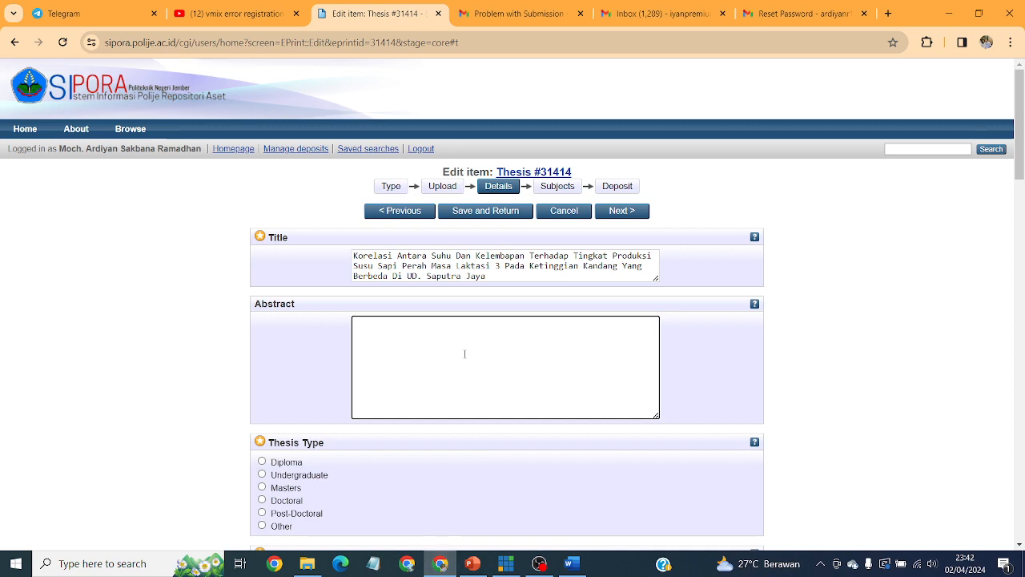
Paste the summary into Abstract and choose Thesis Type Diploma and Thesis Name Other.
key(ctrl+v)
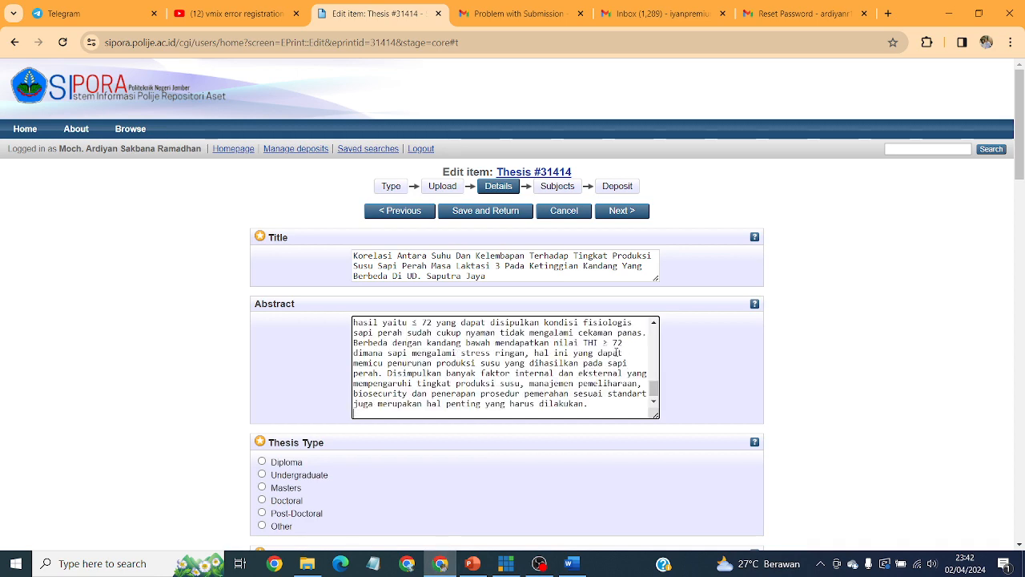
scroll(767, 386, down, 3)
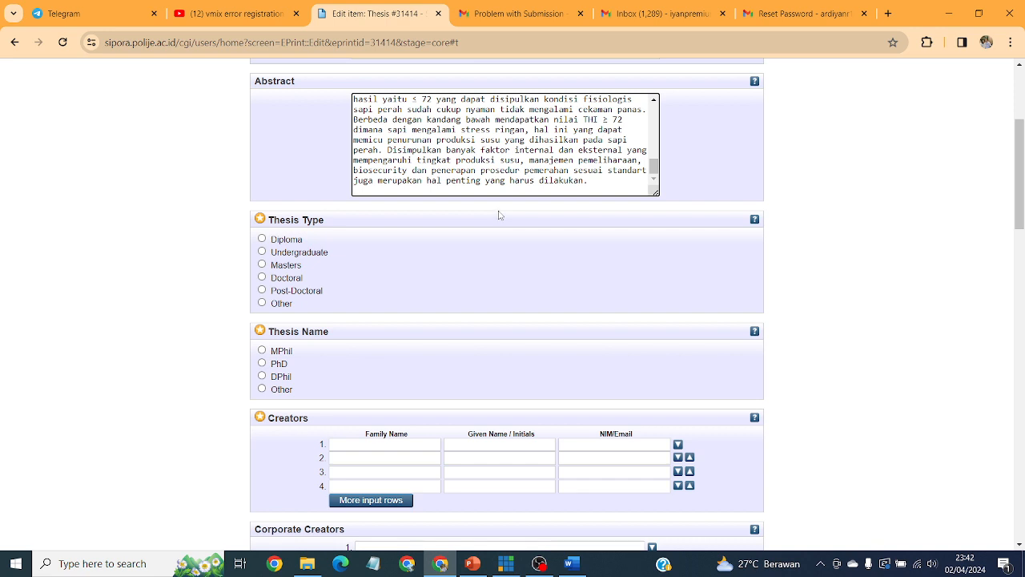
click(262, 241)
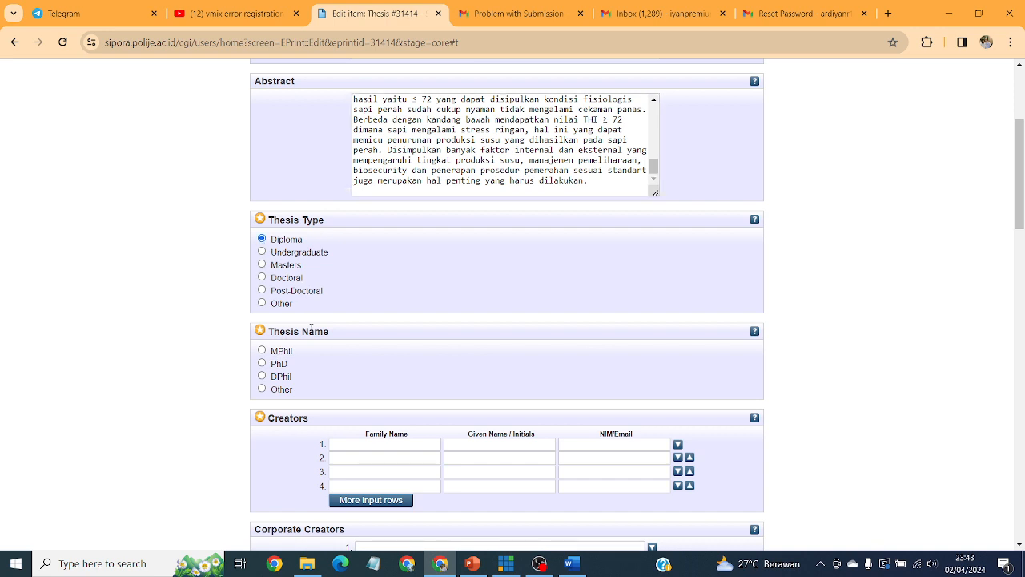
click(263, 390)
scroll(670, 326, down, 2)
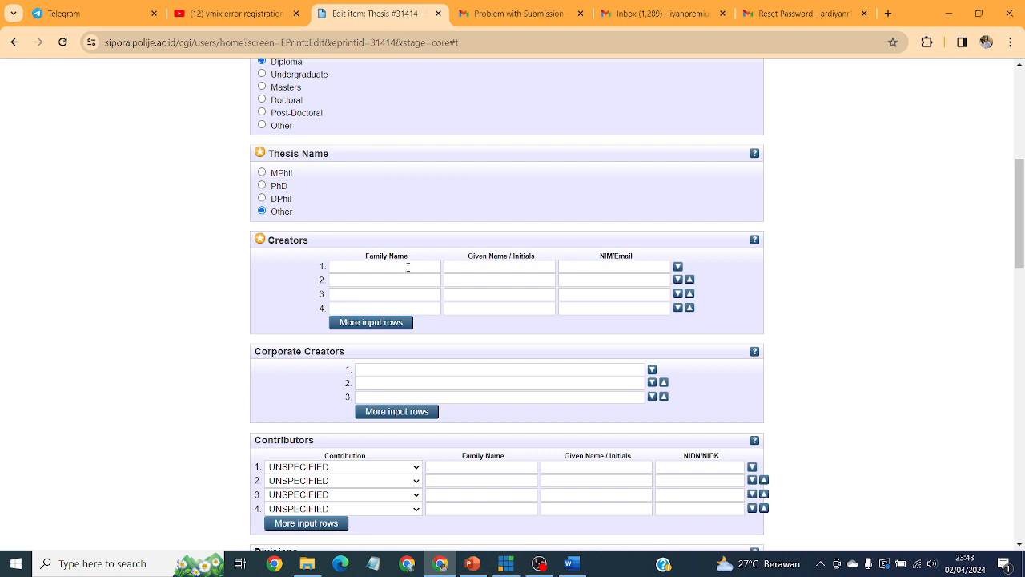
Enter the author's family name, given name and student NIM in Creators row 1.
click(408, 267)
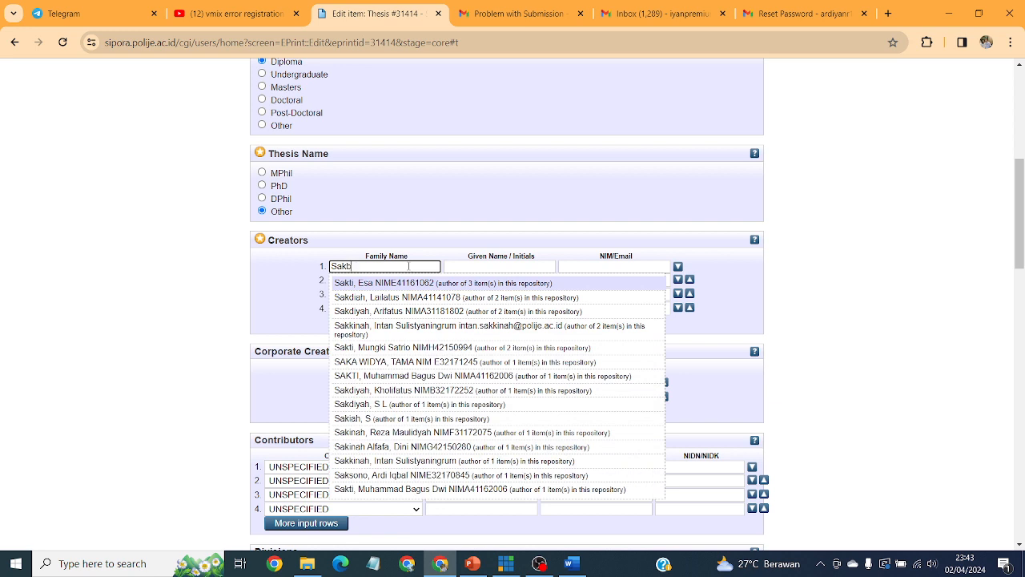
click(472, 270)
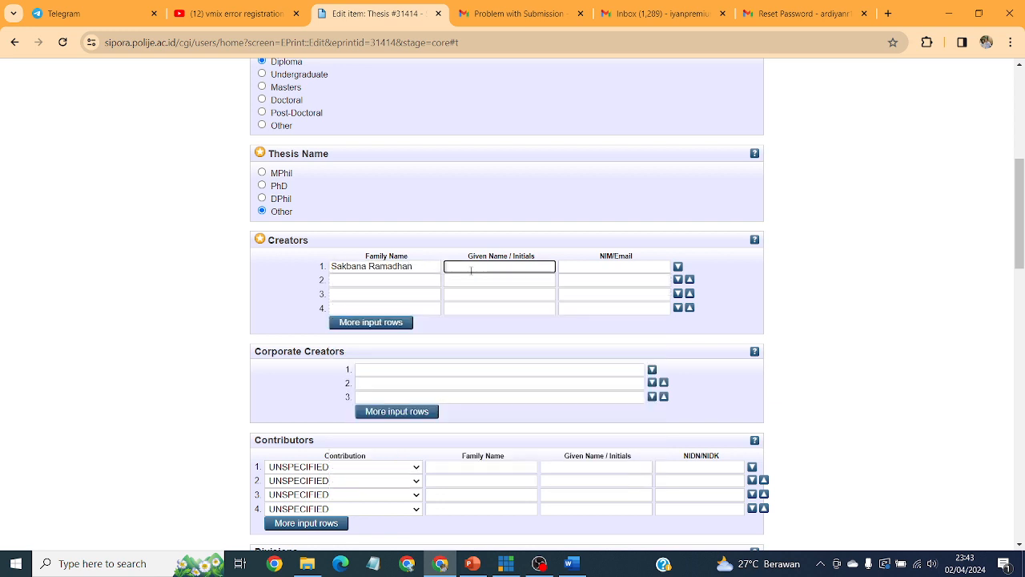
click(622, 266)
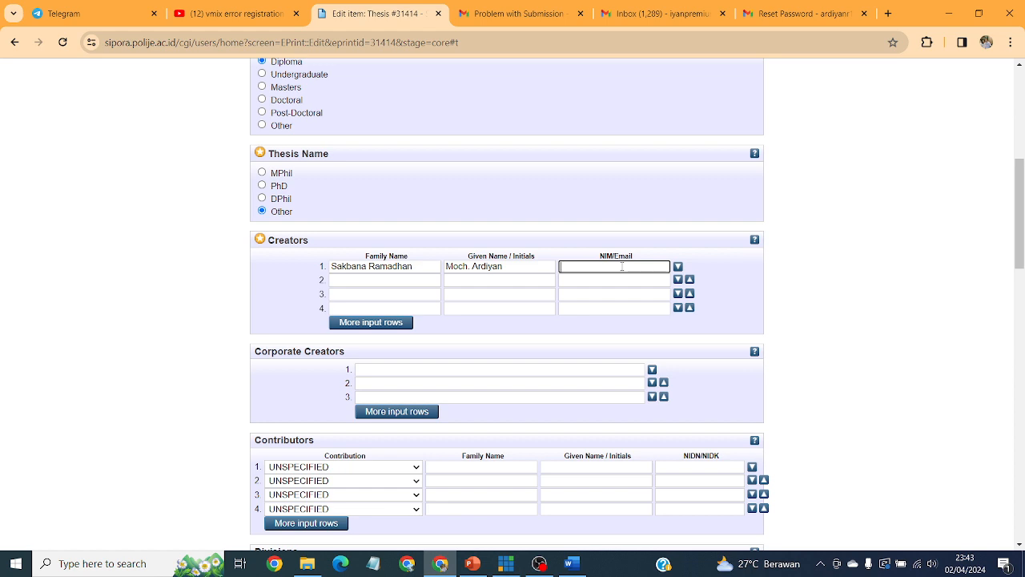
text(NIM)
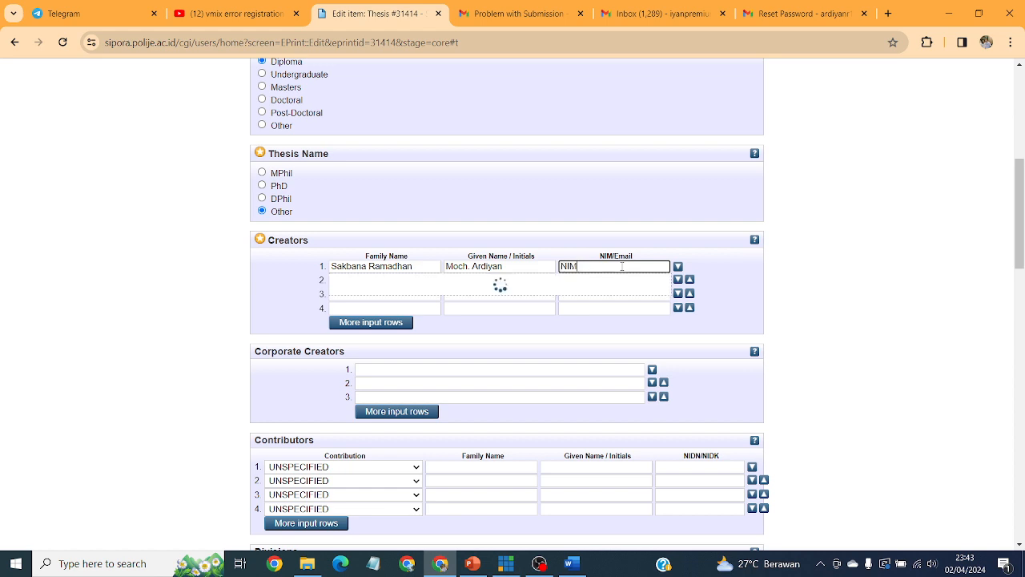
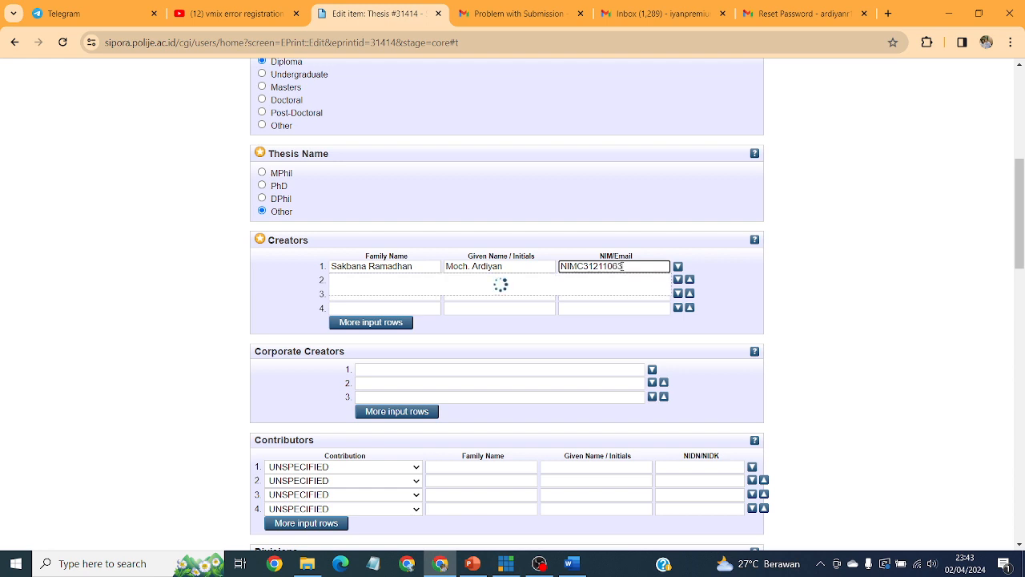
scroll(682, 265, down, 2)
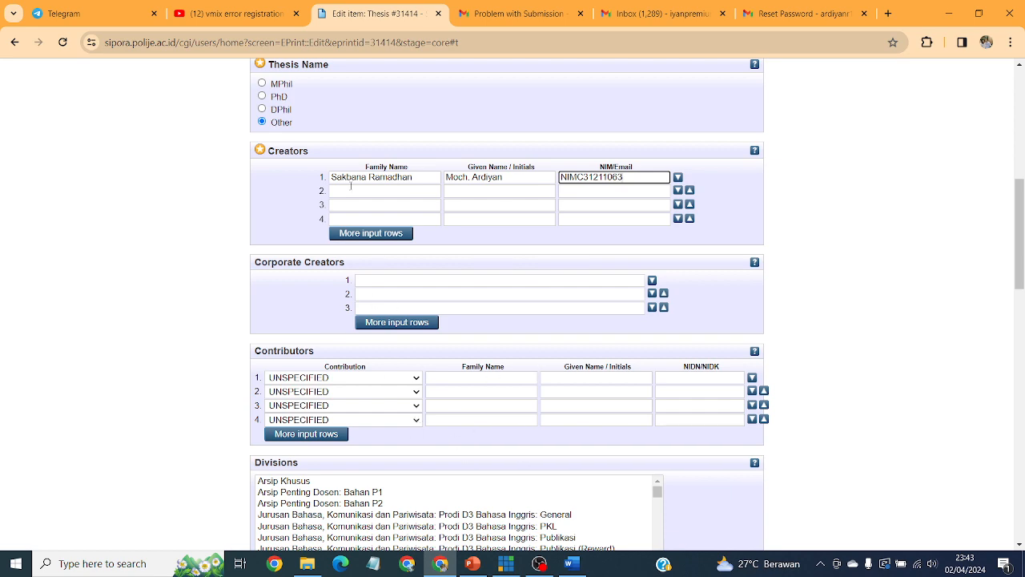
scroll(351, 185, down, 2)
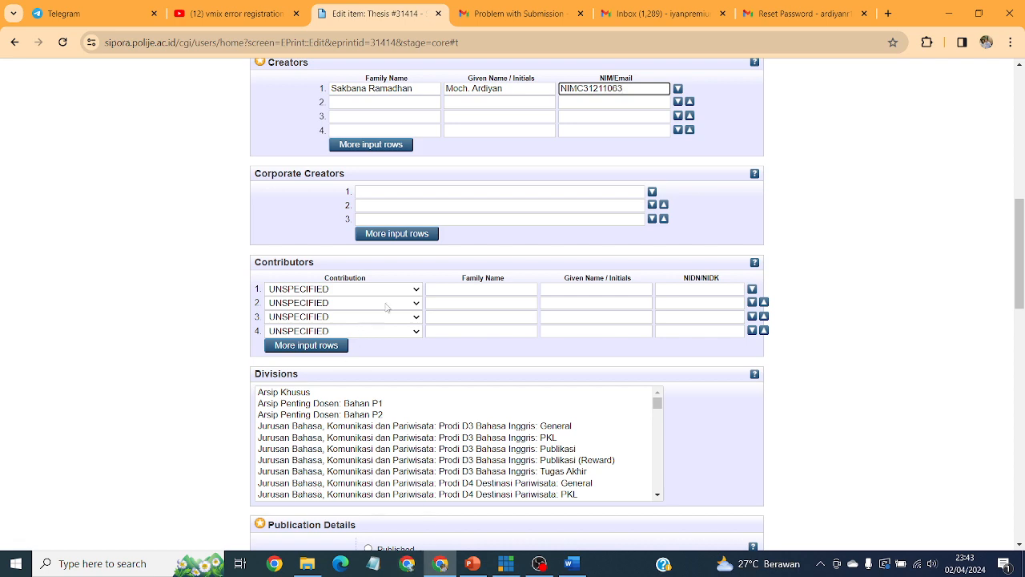
Set the first contributor's Contribution role to Thesis advisor.
click(411, 292)
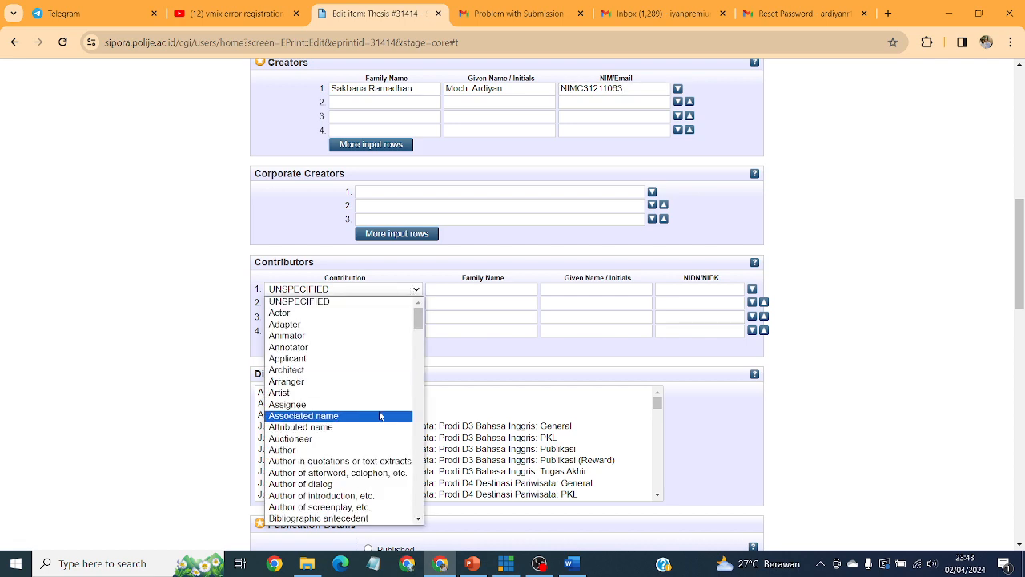
scroll(380, 414, down, 10)
scroll(381, 413, down, 10)
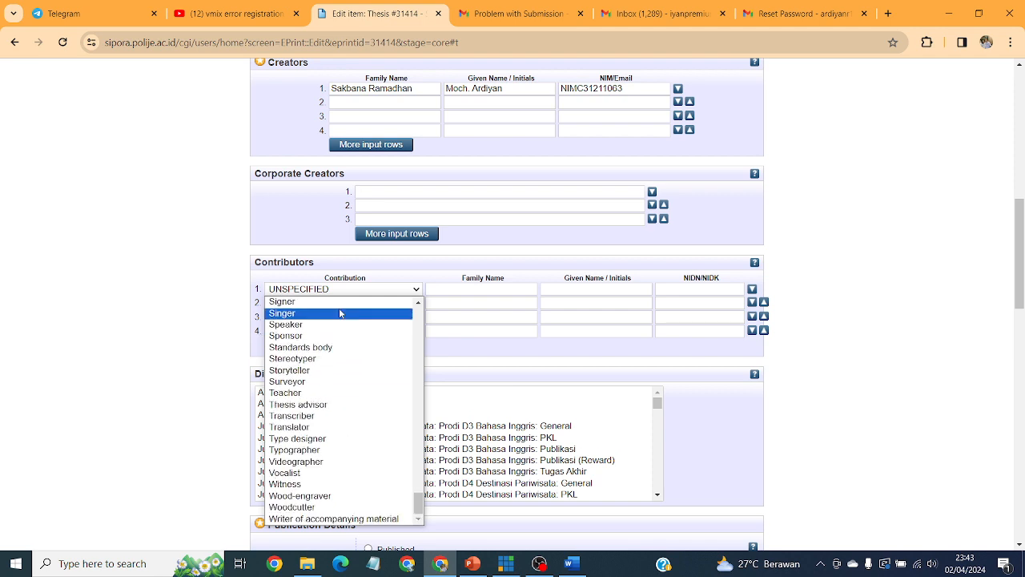
click(334, 404)
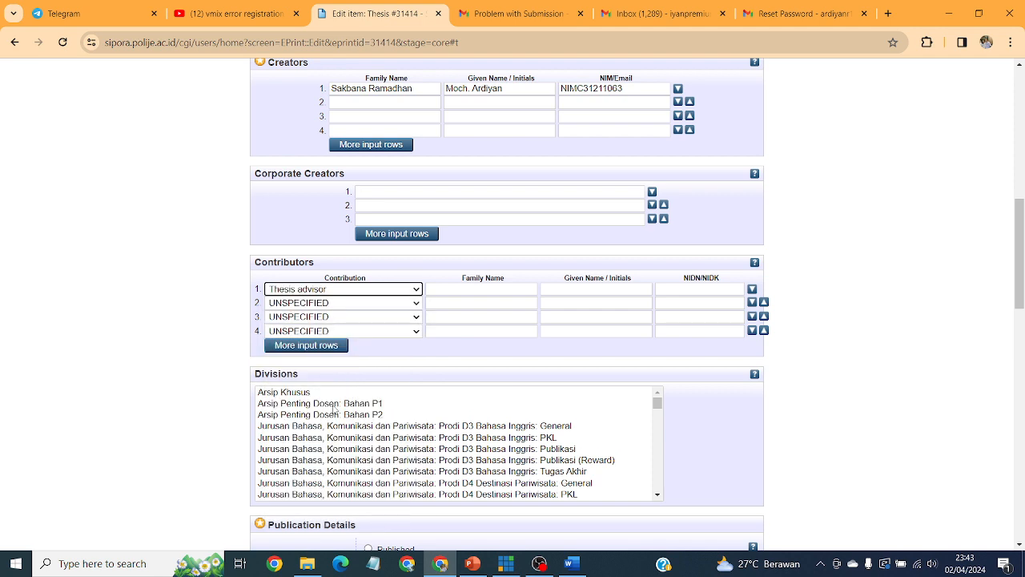
click(341, 289)
key(Down)
scroll(336, 473, down, 3)
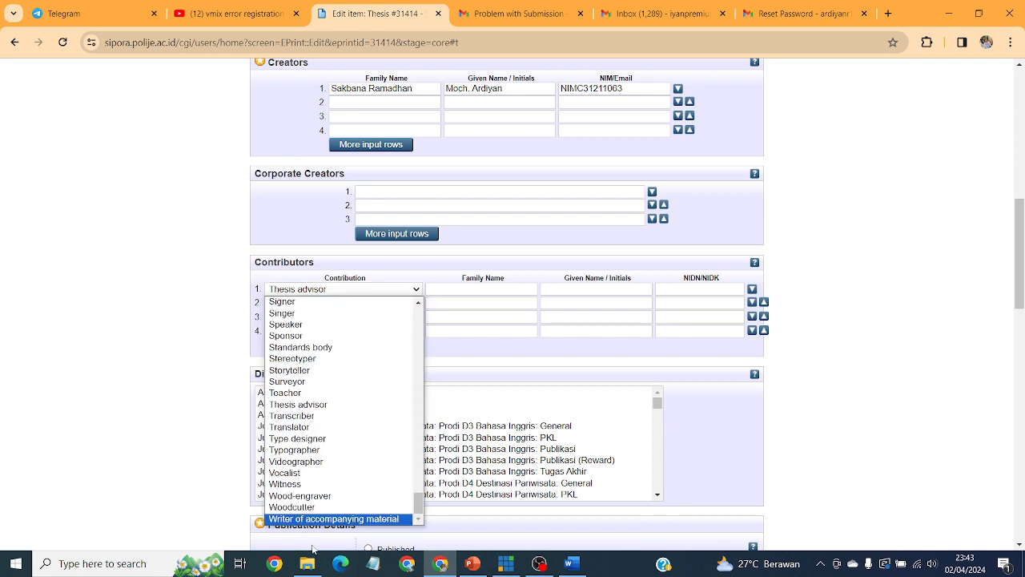
click(303, 405)
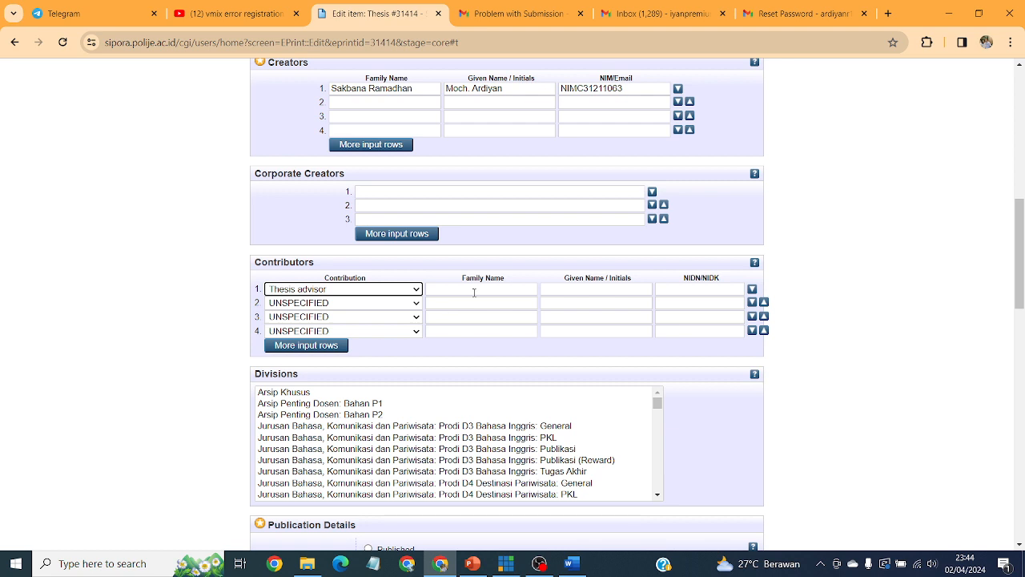
Fill the advisor's family name, given name and NIDN number from saved suggestions.
click(474, 290)
click(631, 290)
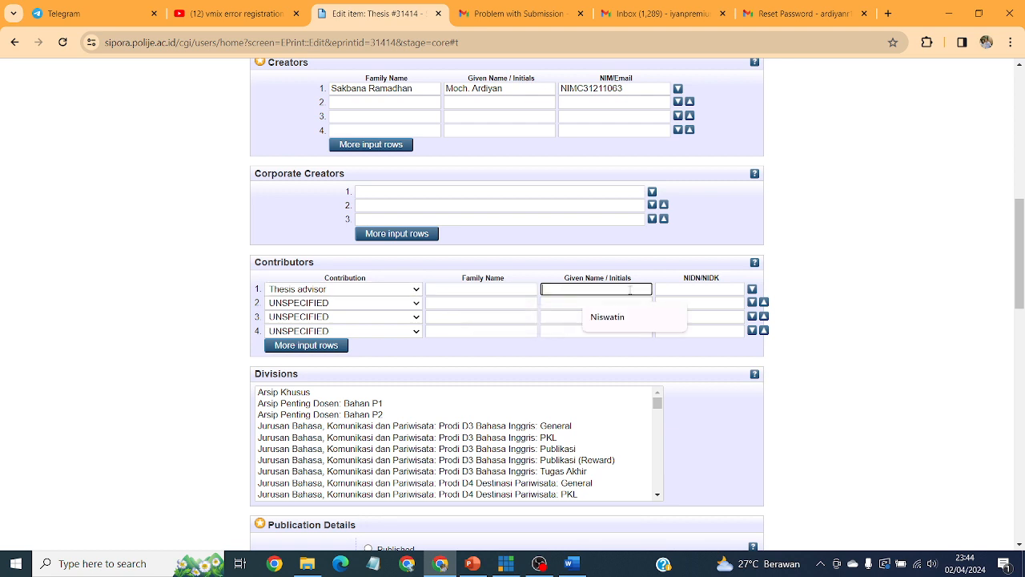
click(729, 218)
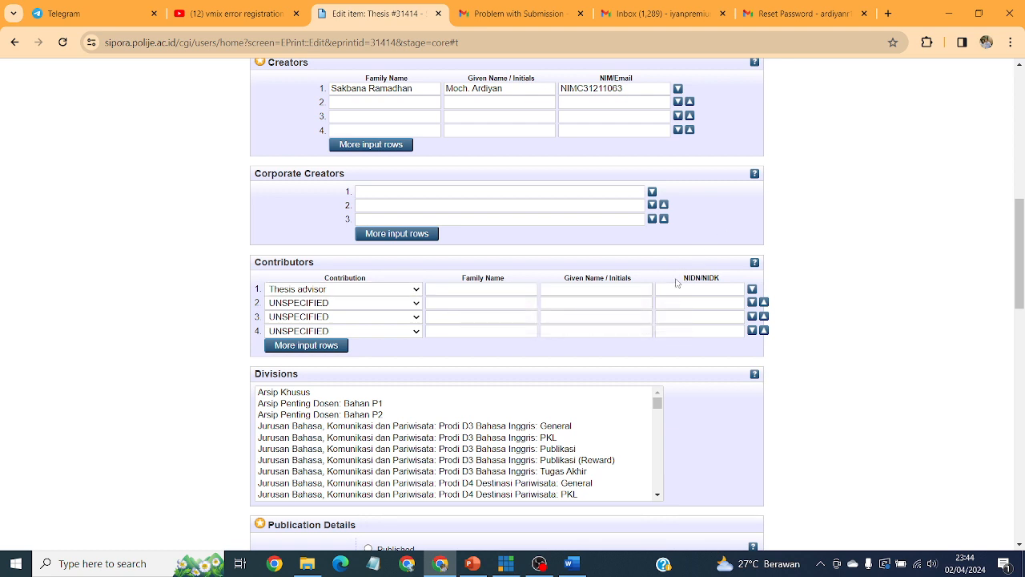
click(625, 289)
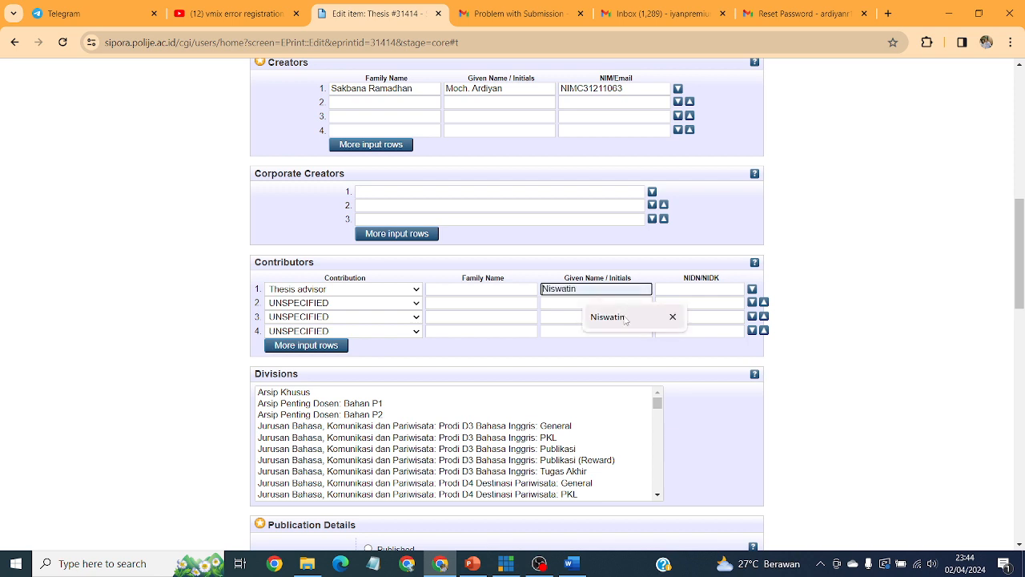
click(625, 318)
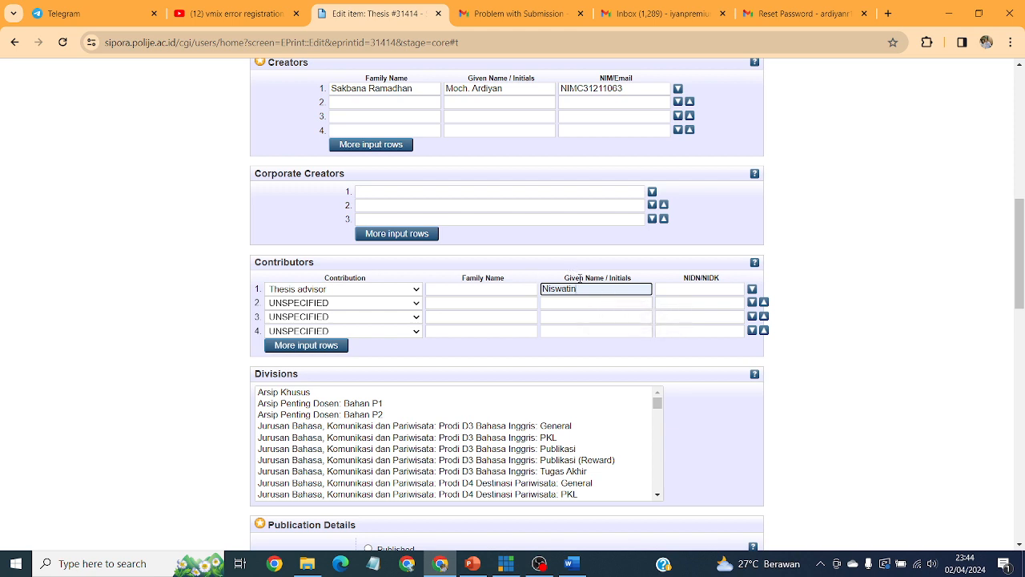
click(511, 287)
click(496, 317)
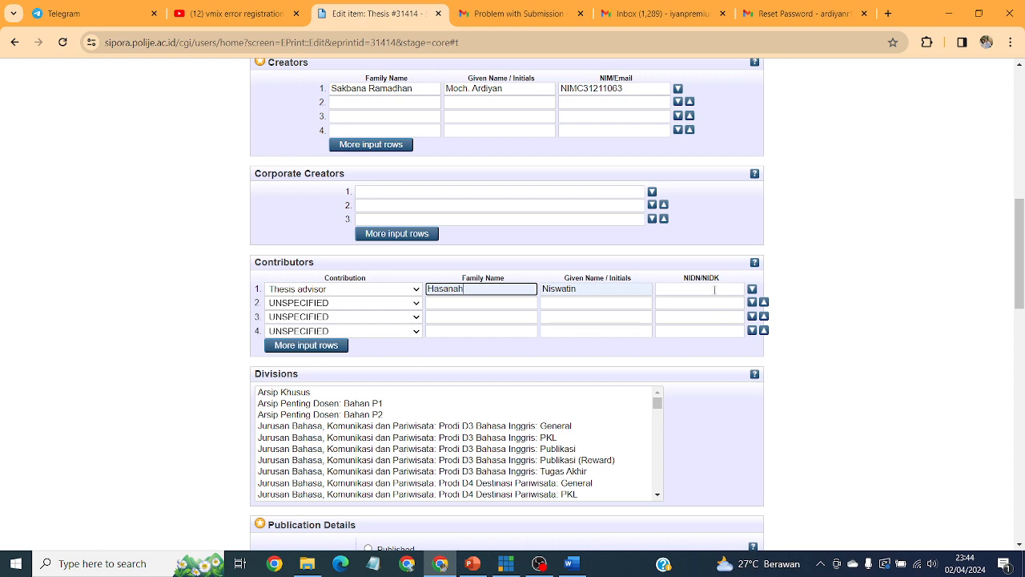
click(715, 289)
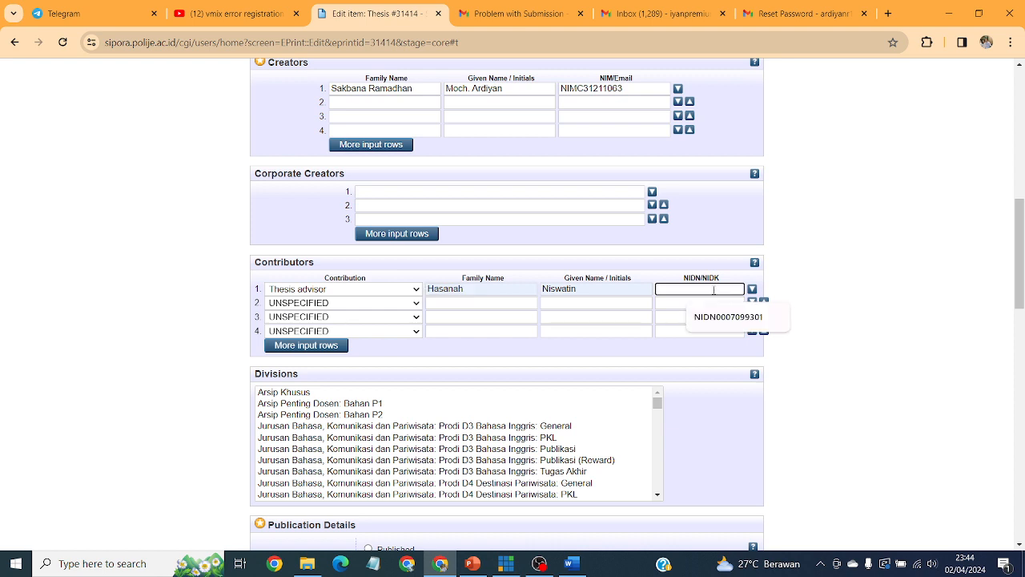
click(717, 319)
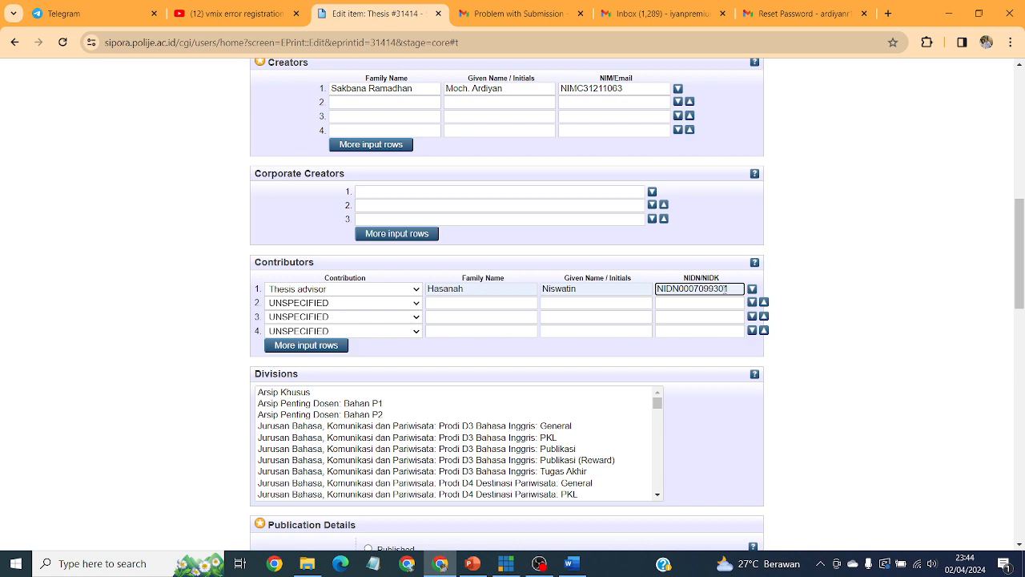
drag(727, 290, 658, 289)
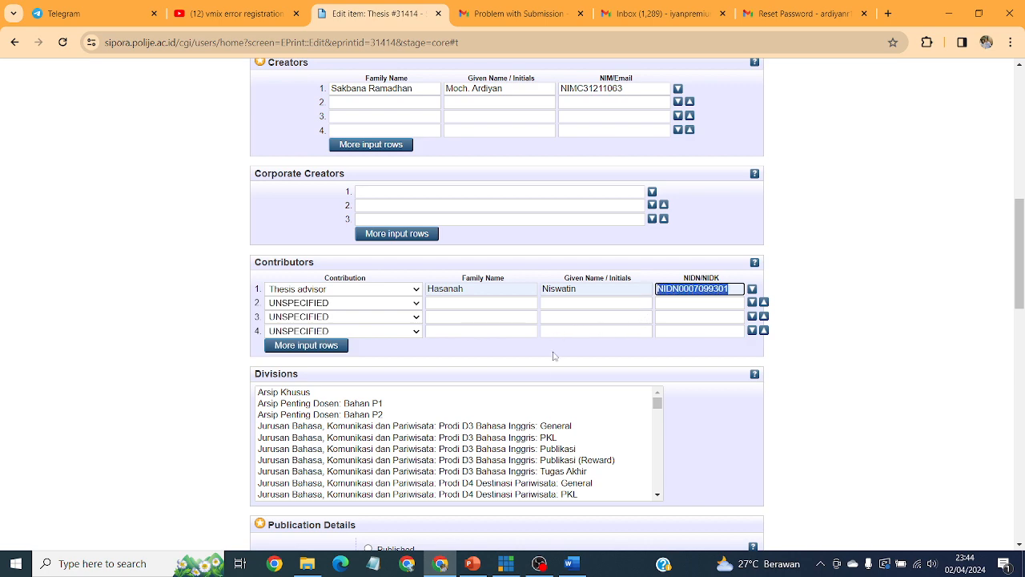
scroll(556, 357, down, 1)
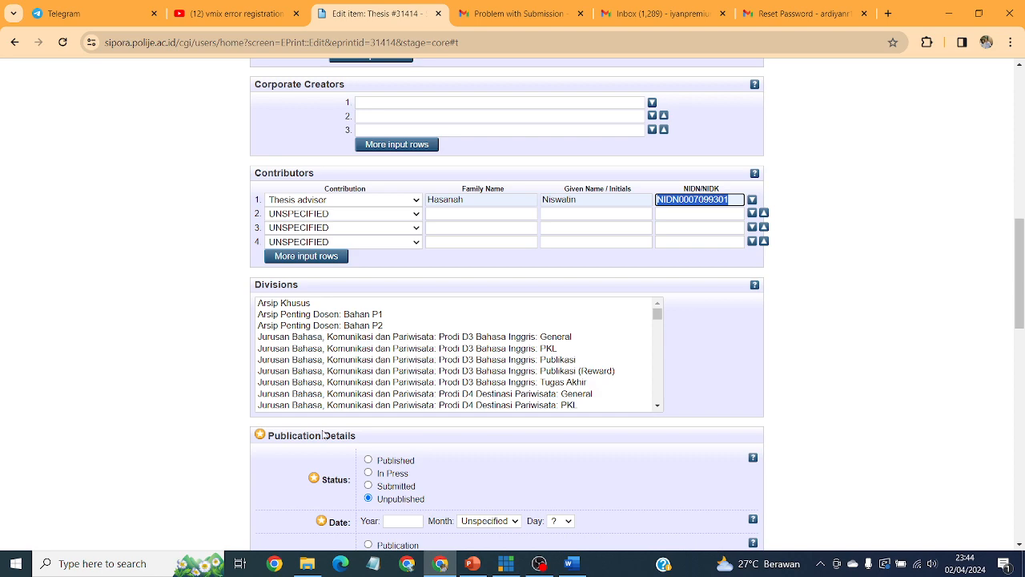
Pick 'Perpustakaan: Tugas Akhir: Diploma' in the Divisions list, then move down to Publication Details.
scroll(473, 361, down, 3)
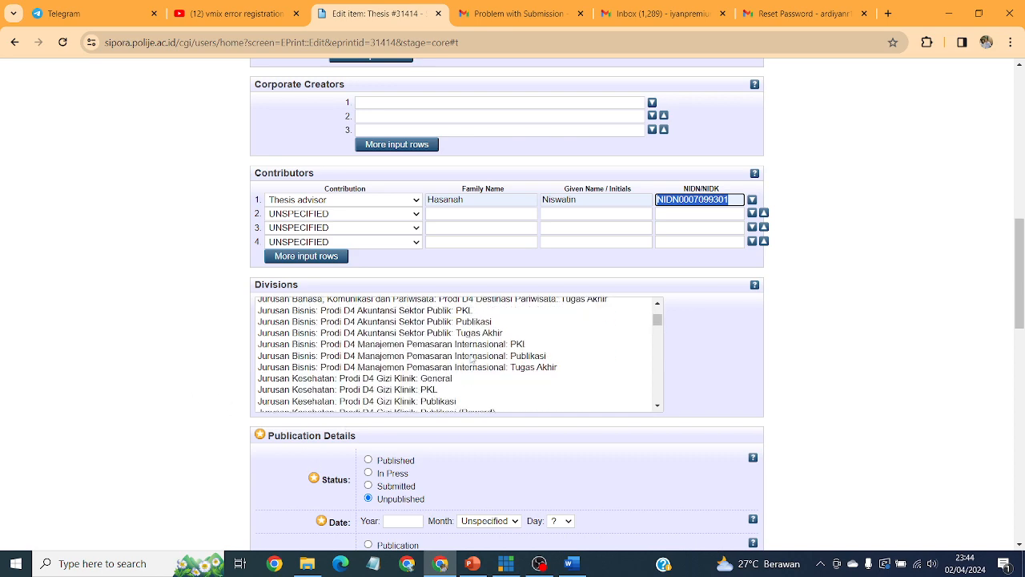
scroll(473, 362, down, 15)
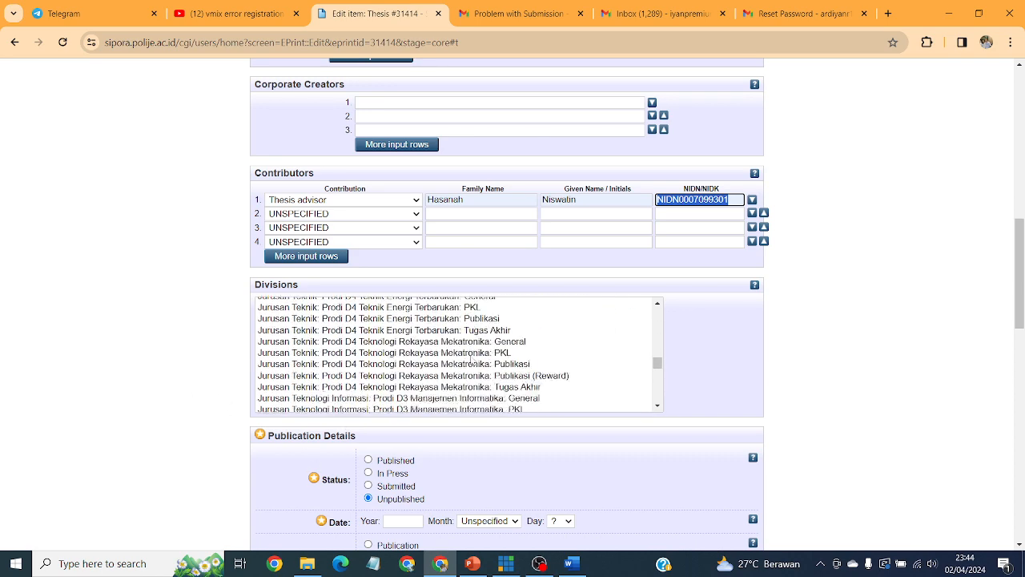
scroll(473, 362, down, 15)
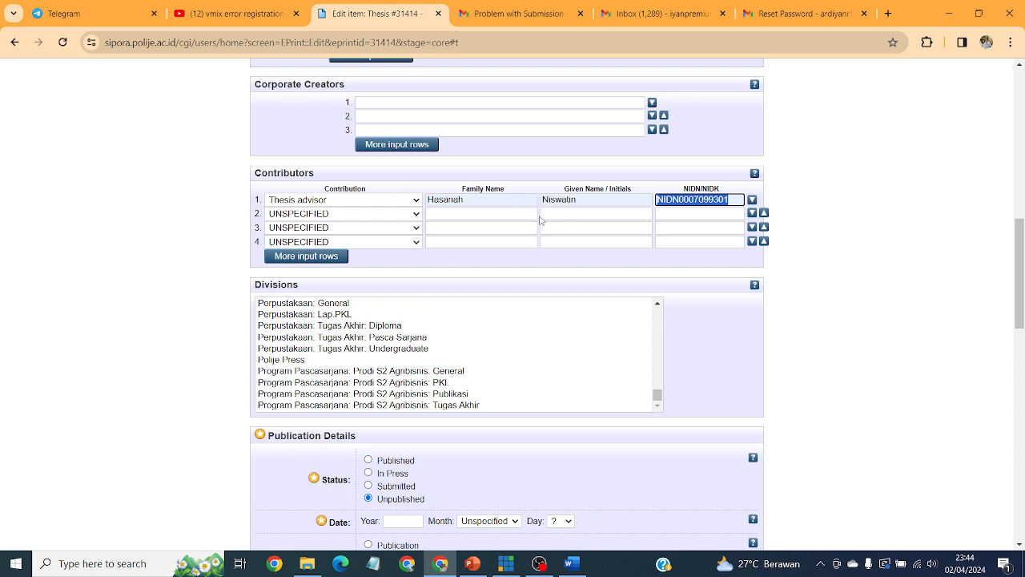
click(372, 327)
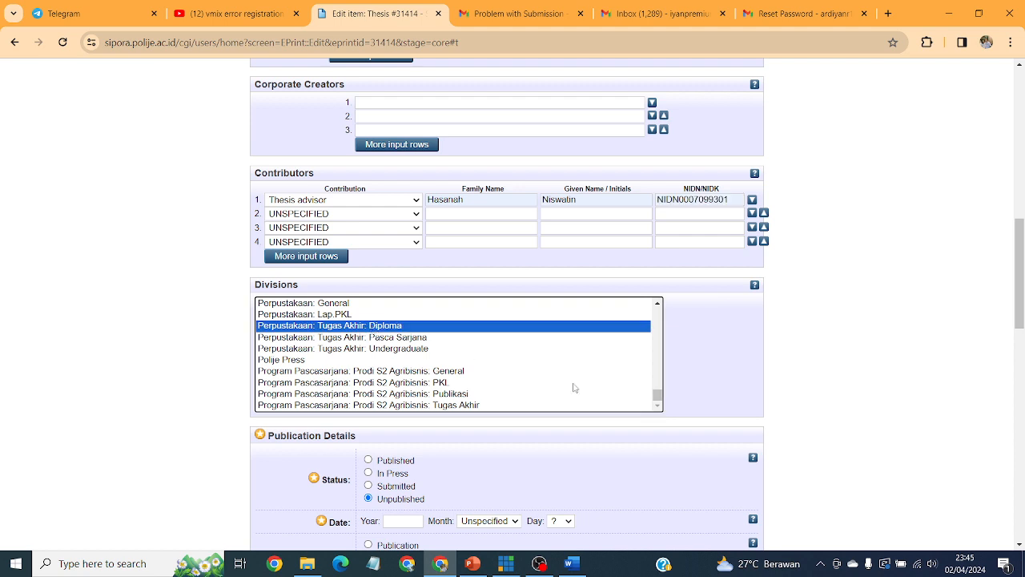
scroll(752, 372, down, 1)
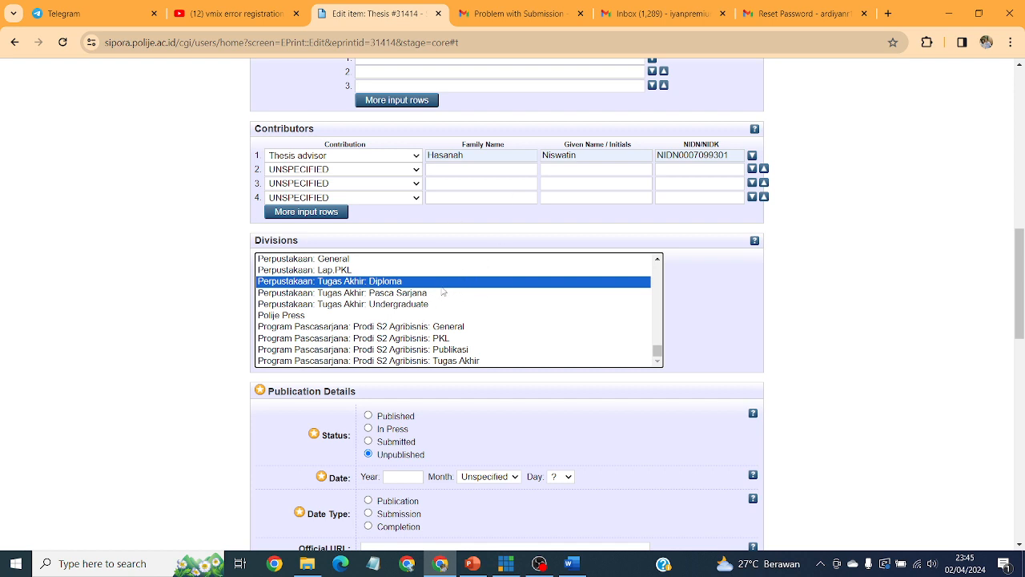
scroll(795, 360, down, 3)
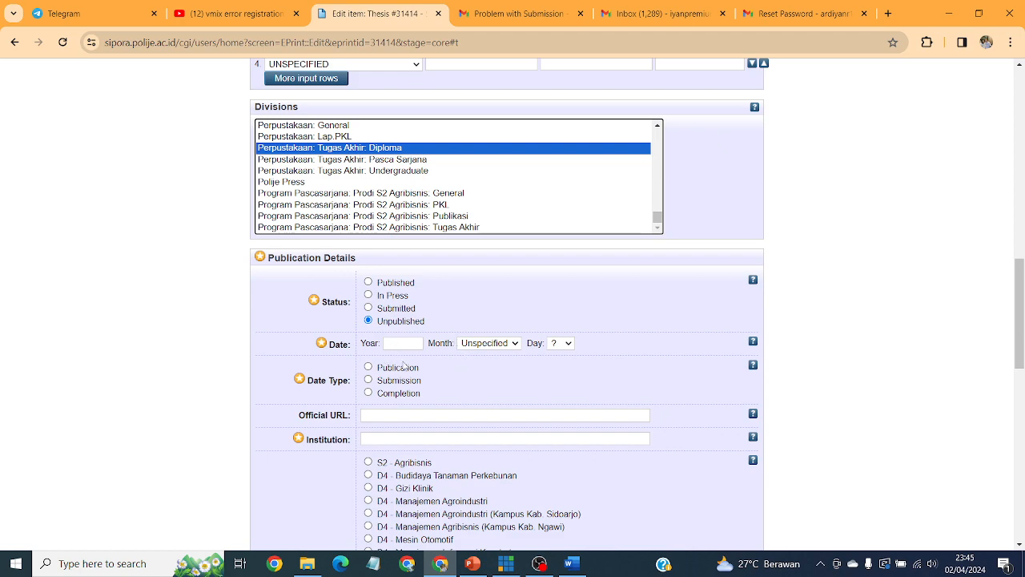
click(571, 563)
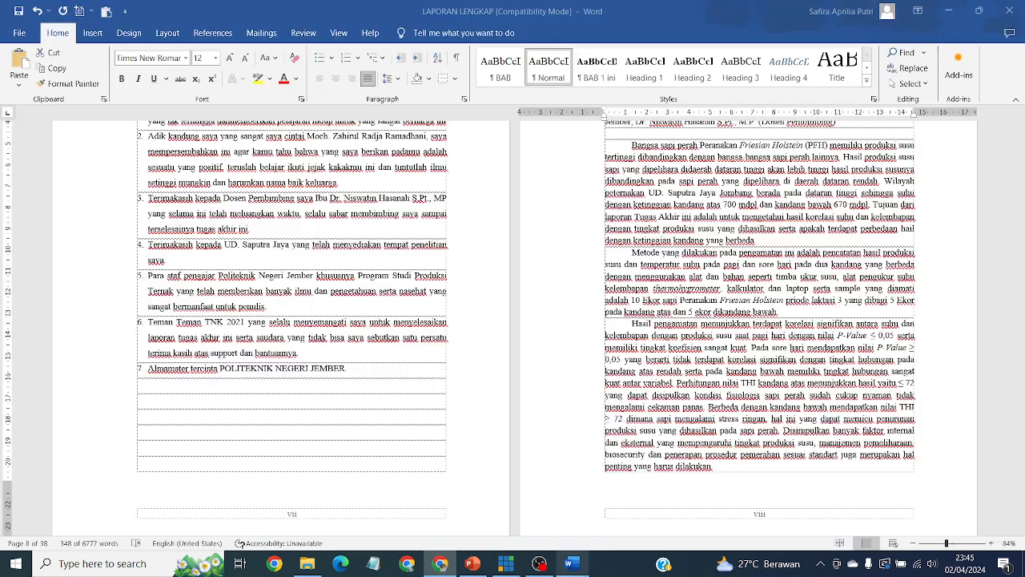
scroll(729, 382, down, 5)
scroll(728, 382, down, 2)
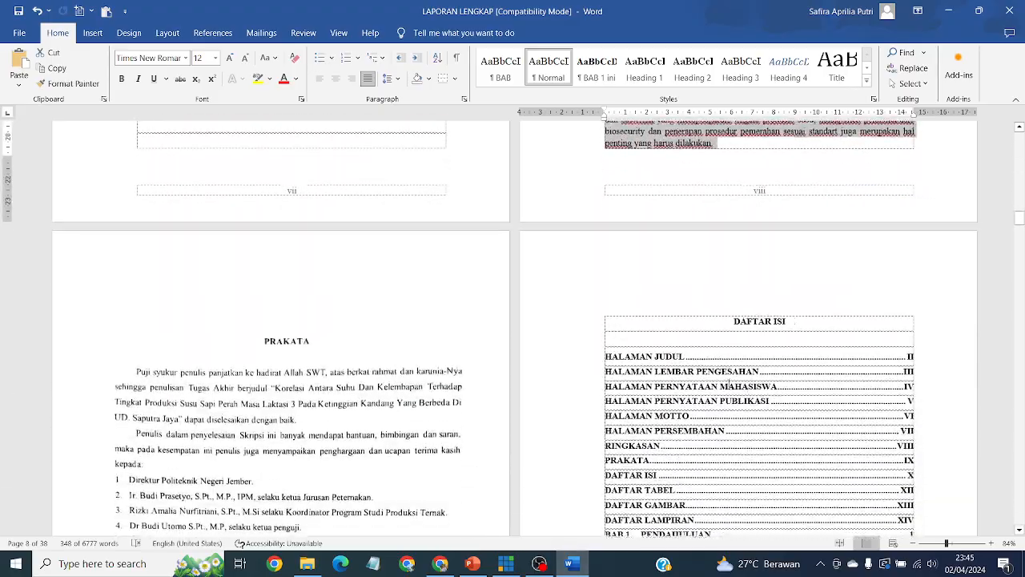
drag(1020, 225, 1020, 165)
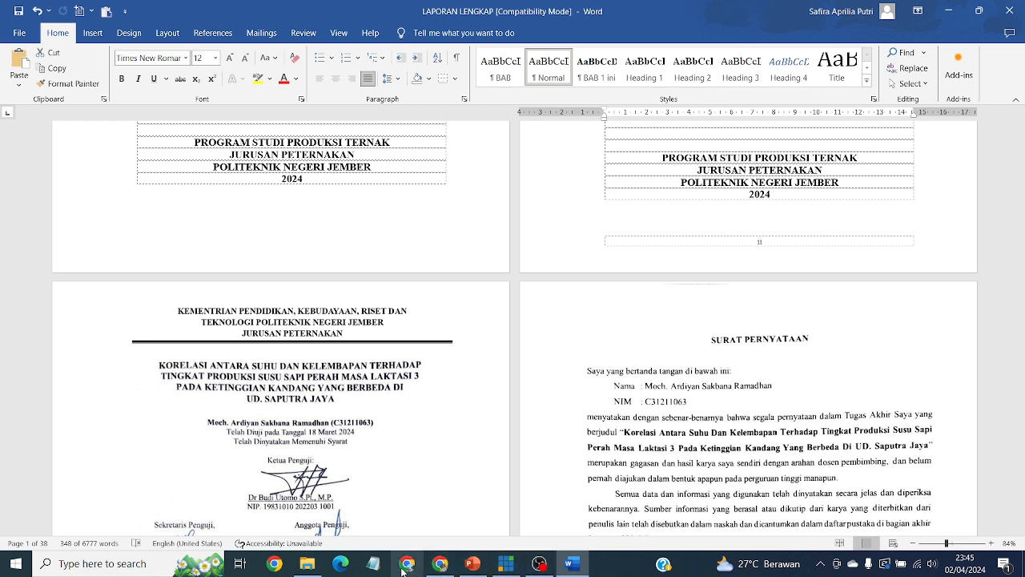
click(441, 565)
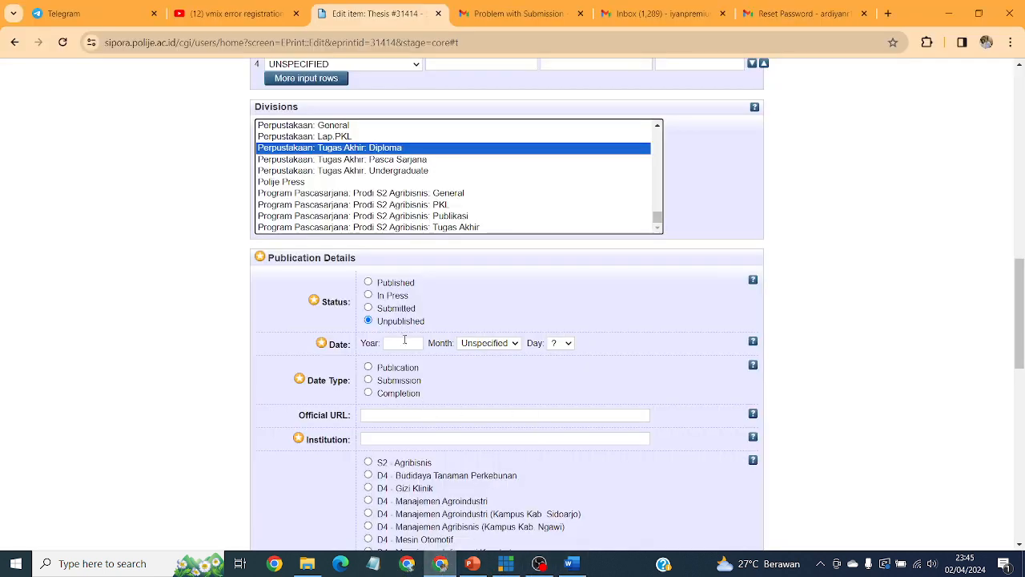
click(401, 342)
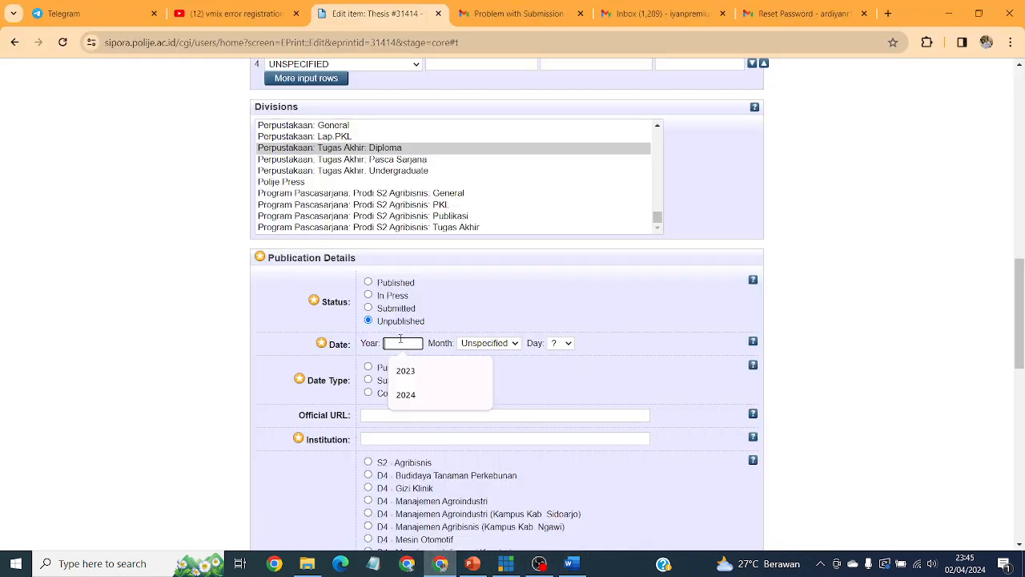
Set the publication date to 2024, March, 18 and choose Completion as the Date Type.
click(443, 395)
click(517, 346)
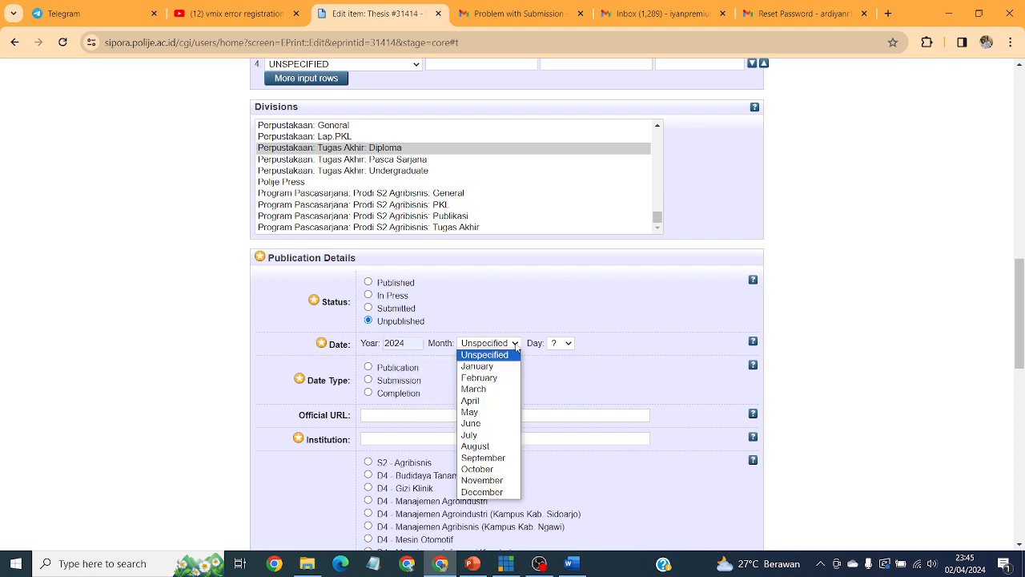
click(481, 388)
click(571, 344)
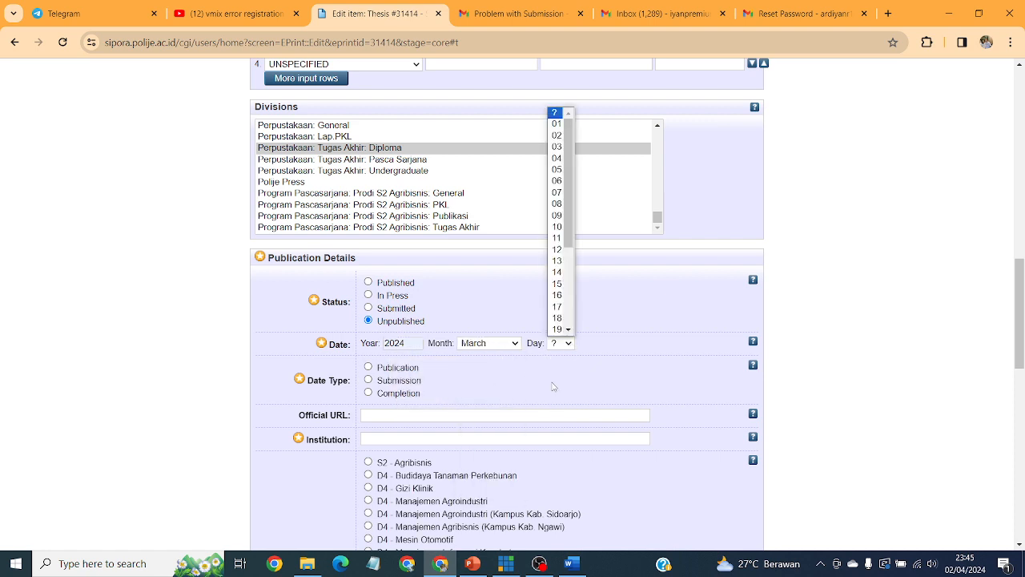
click(558, 322)
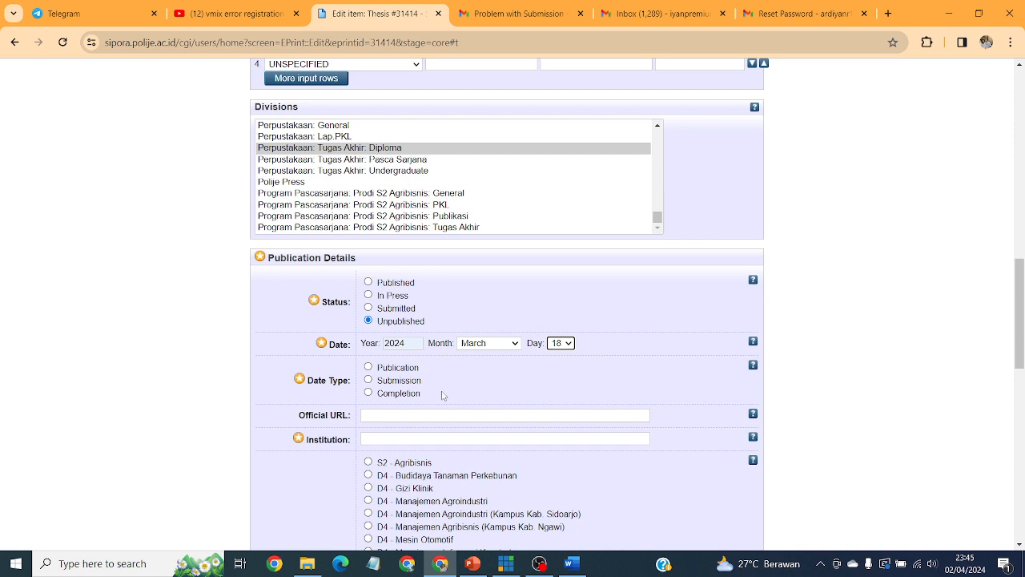
click(373, 398)
scroll(544, 385, down, 1)
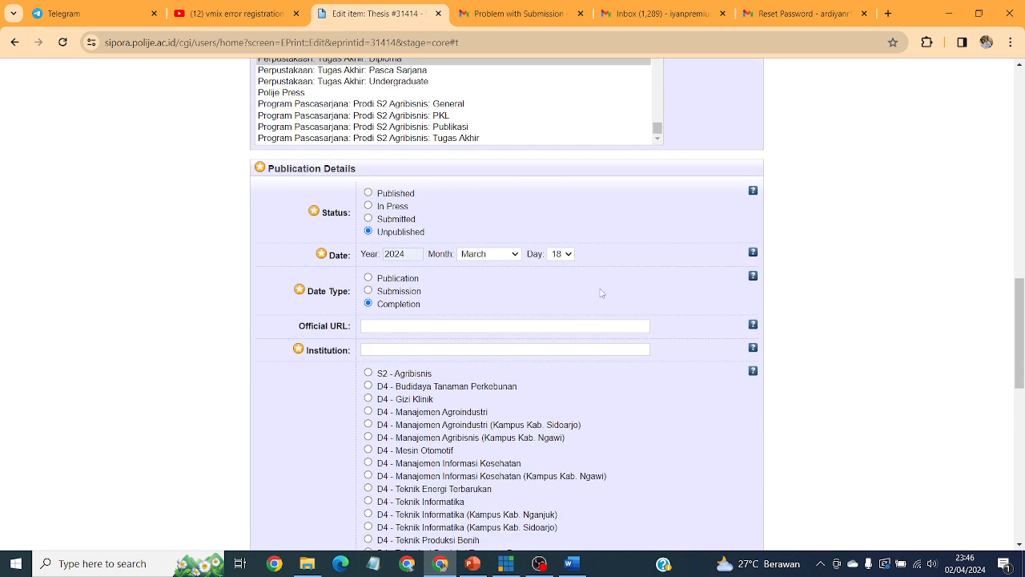
scroll(753, 404, down, 1)
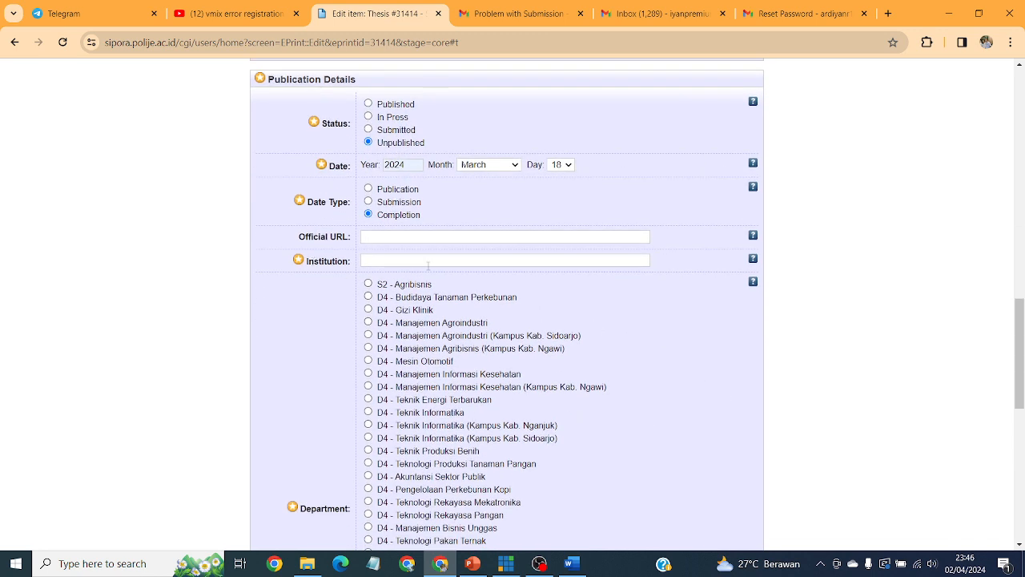
Fill the Institution field with the 'Politeknik Negeri Jember' suggestion.
click(427, 258)
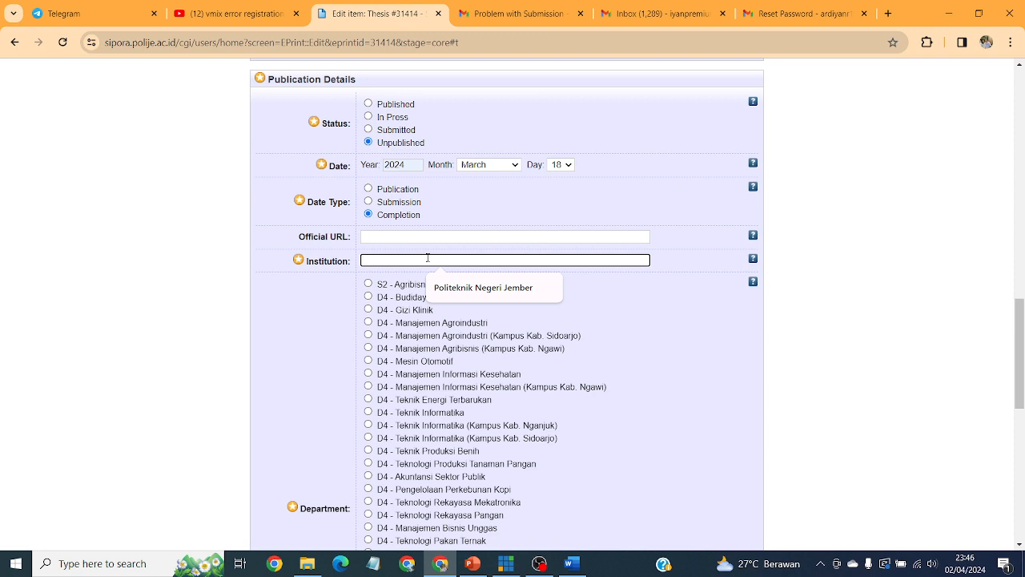
text(pOLITEKNIK)
click(478, 280)
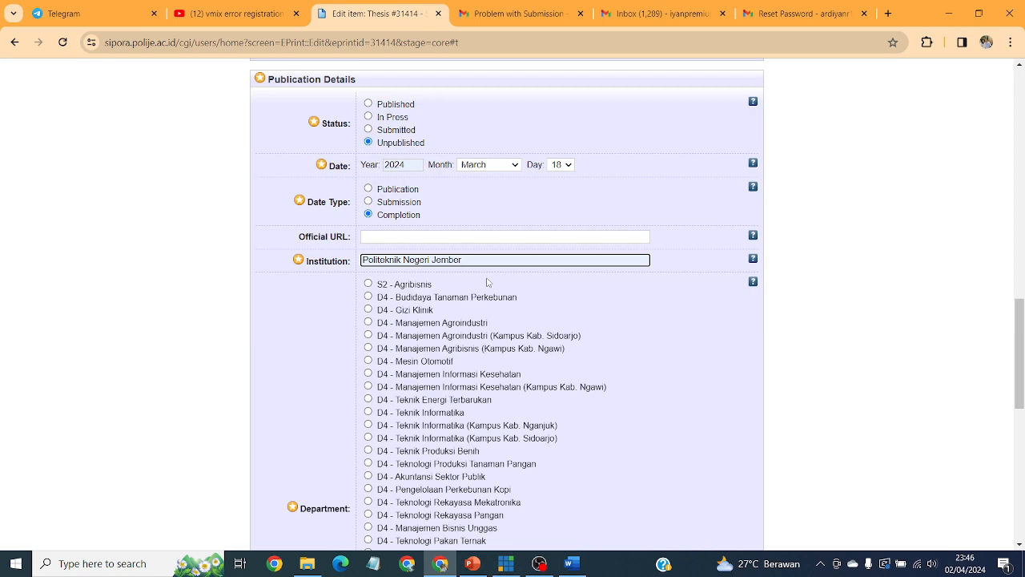
Tick D3 - Produksi Ternak as the Department.
scroll(487, 282, down, 4)
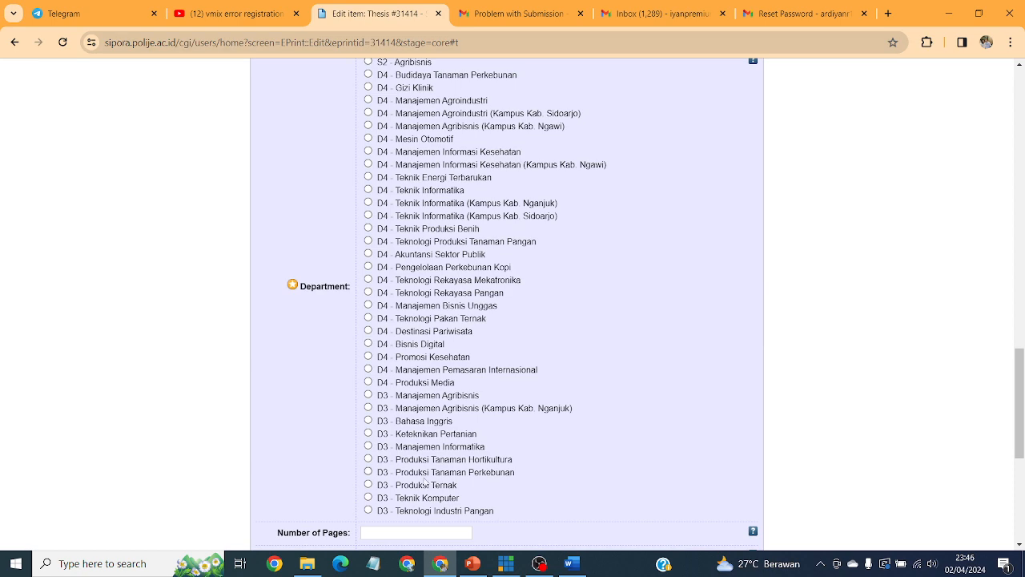
click(422, 488)
scroll(566, 418, down, 3)
scroll(564, 416, down, 1)
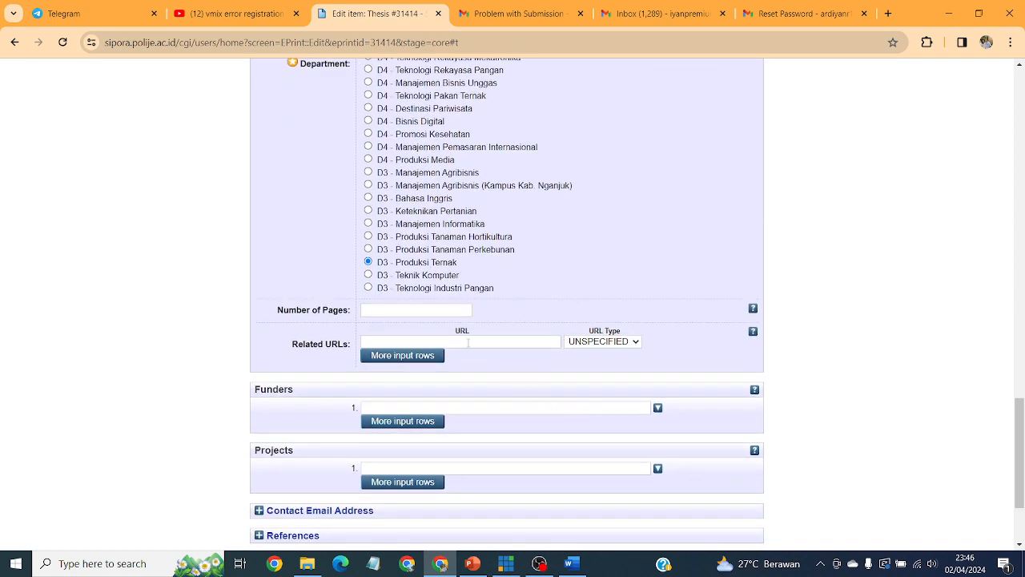
click(383, 310)
click(570, 563)
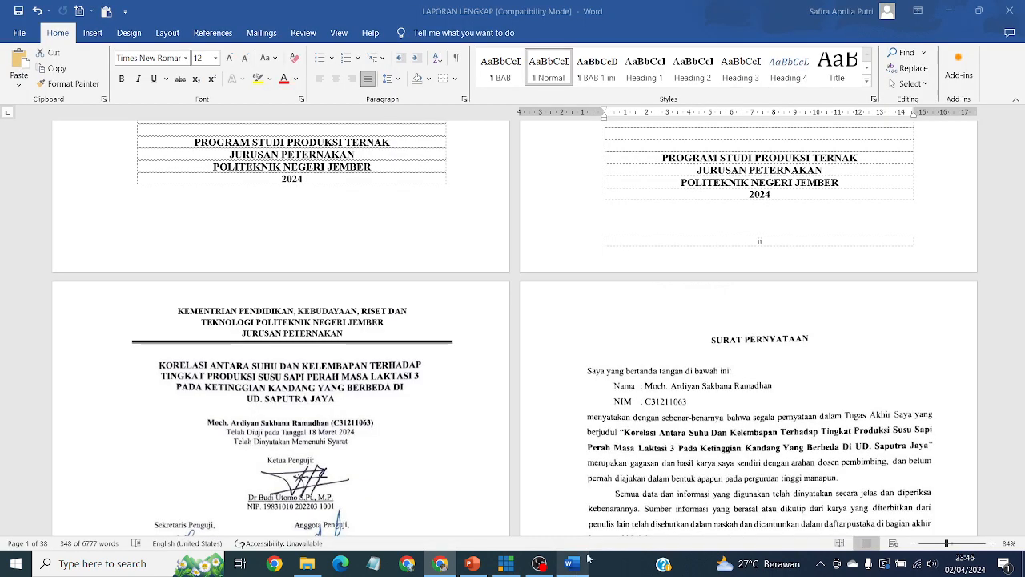
scroll(786, 360, up, 2)
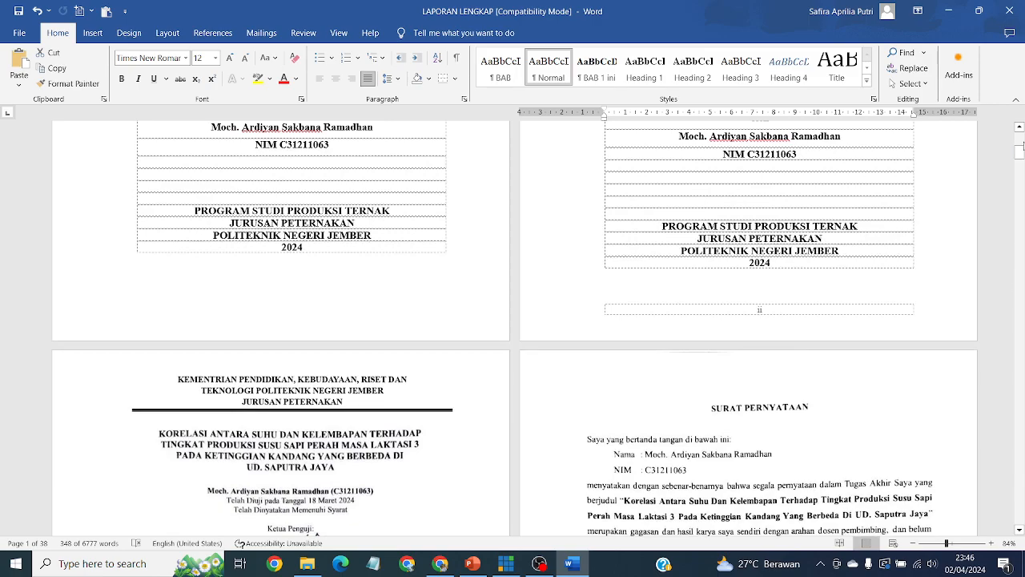
drag(1021, 158, 1024, 407)
scroll(1015, 188, down, 15)
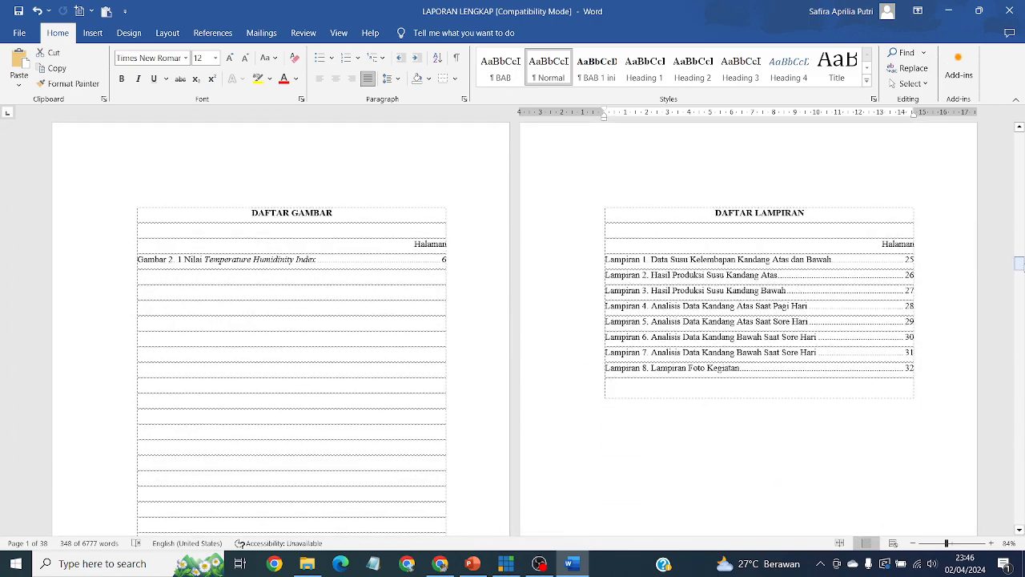
drag(1020, 265, 1020, 199)
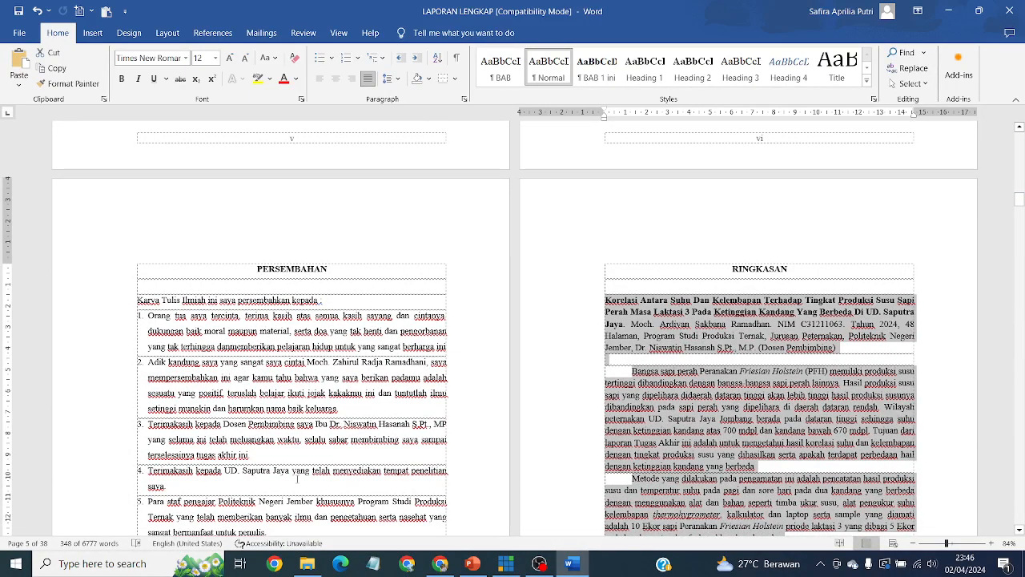
mouse_move(475, 567)
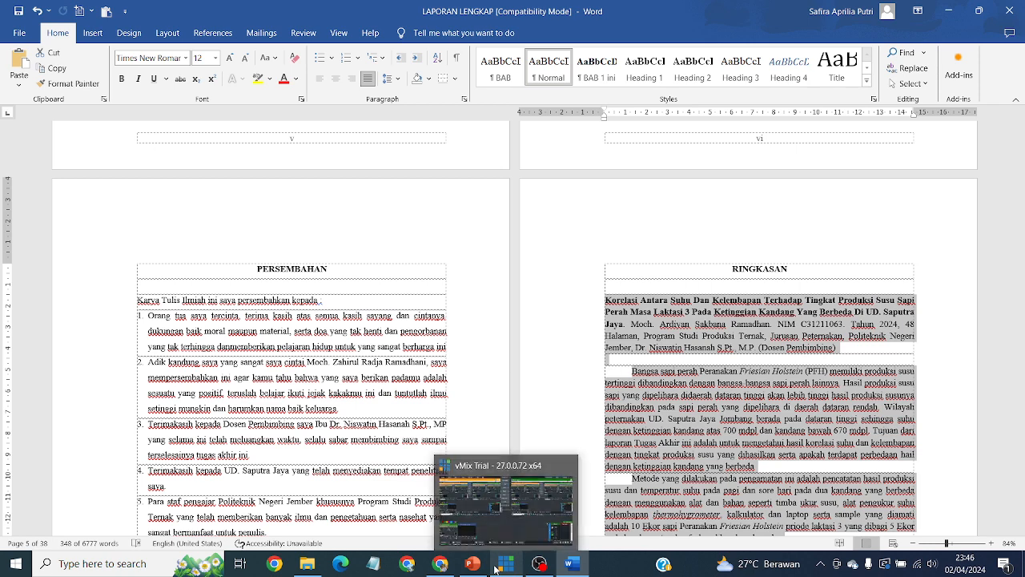
click(440, 564)
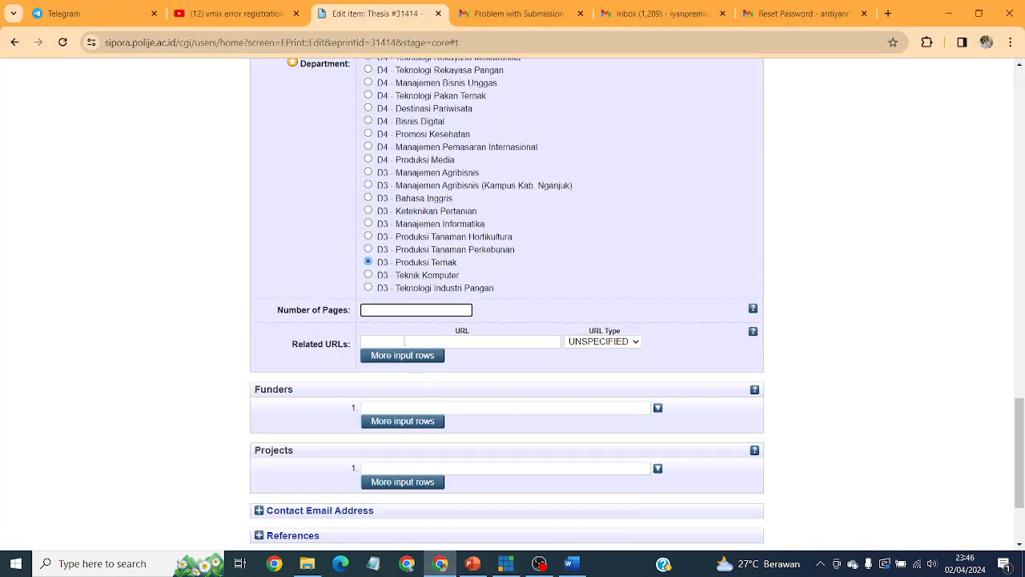
Enter 48 as the Number of Pages.
click(392, 311)
text(48)
scroll(563, 395, down, 3)
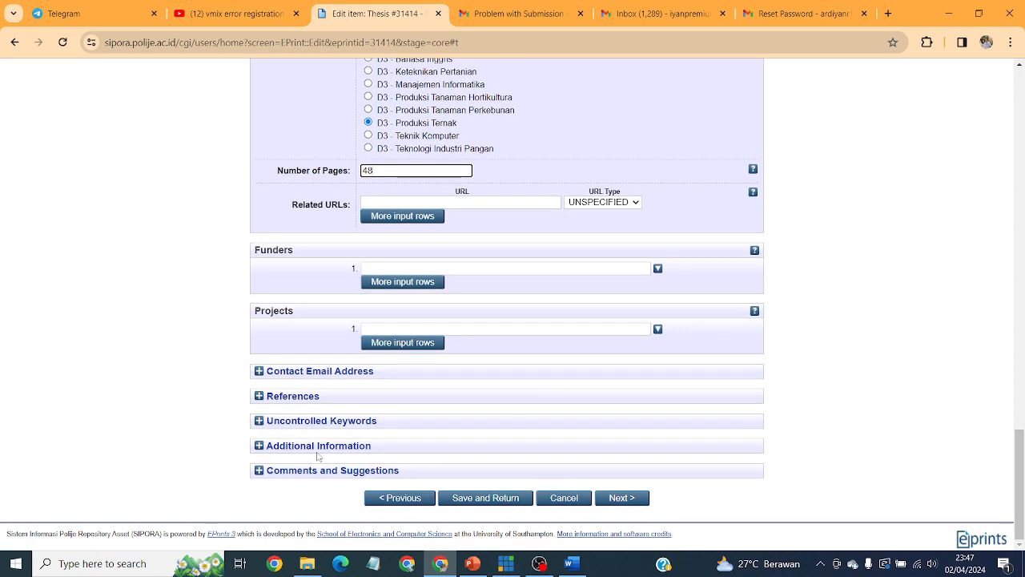
Fill the contact e-mail address from its autofill suggestion and expand the References section.
click(270, 377)
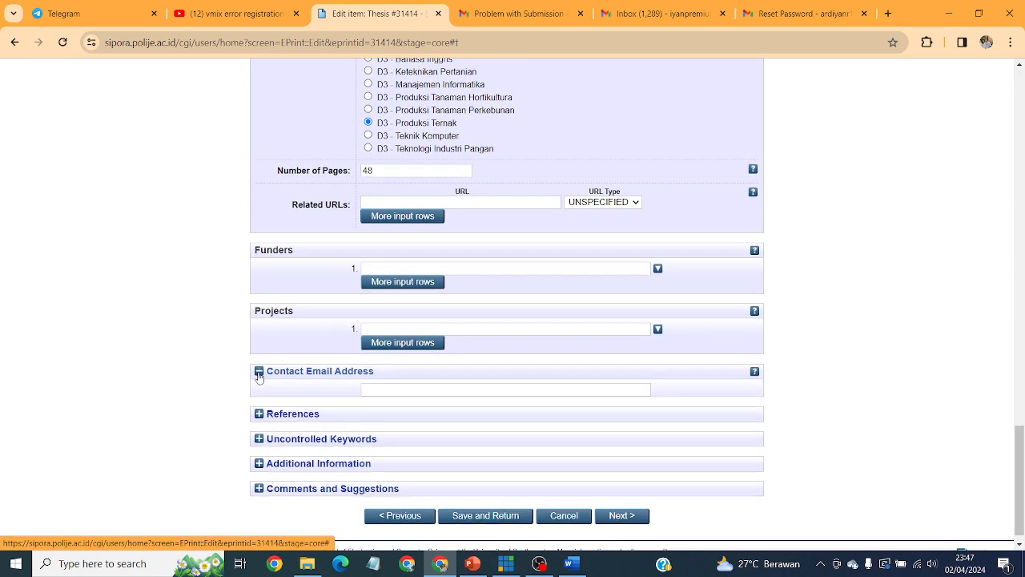
click(413, 389)
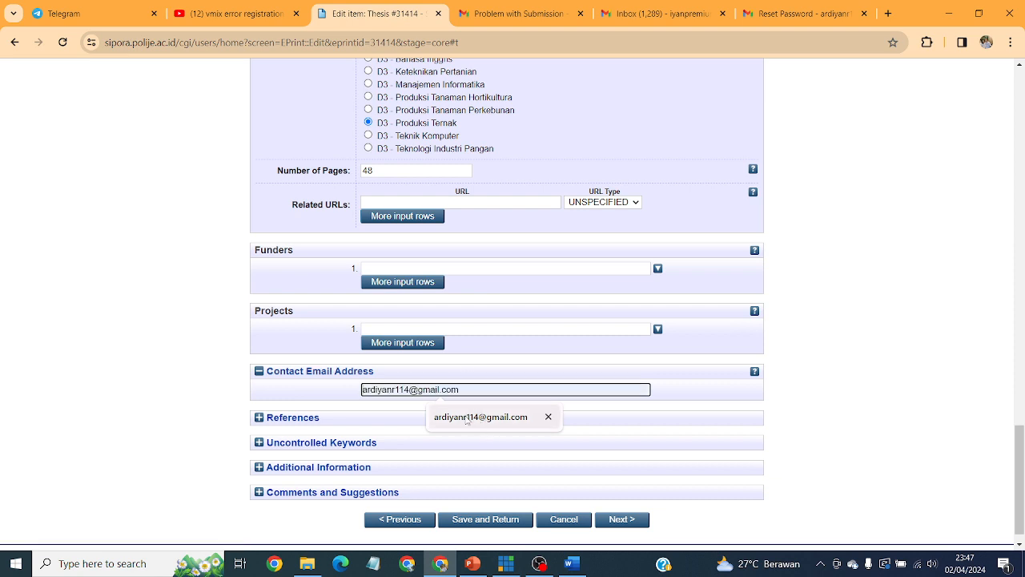
click(467, 419)
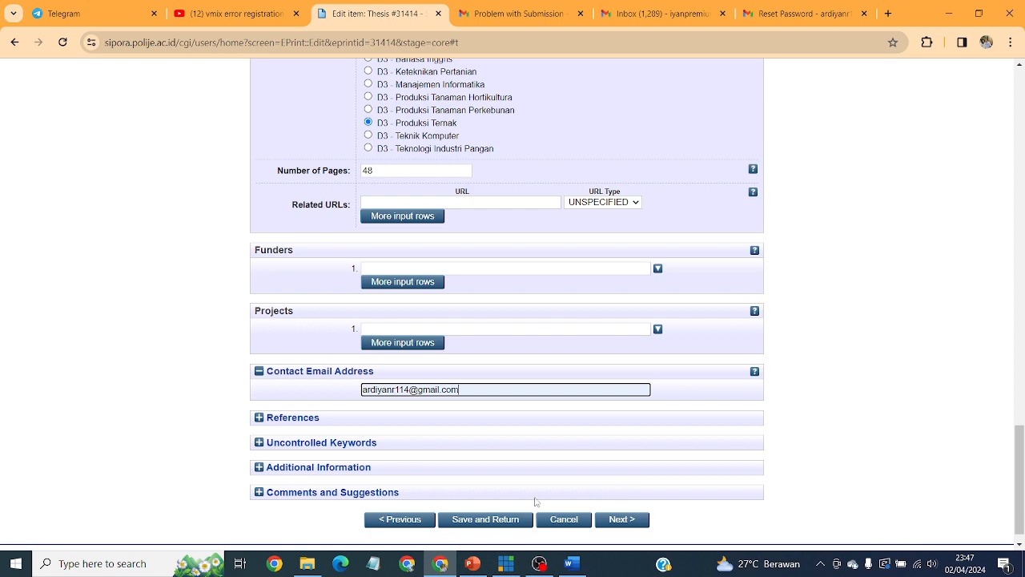
click(261, 422)
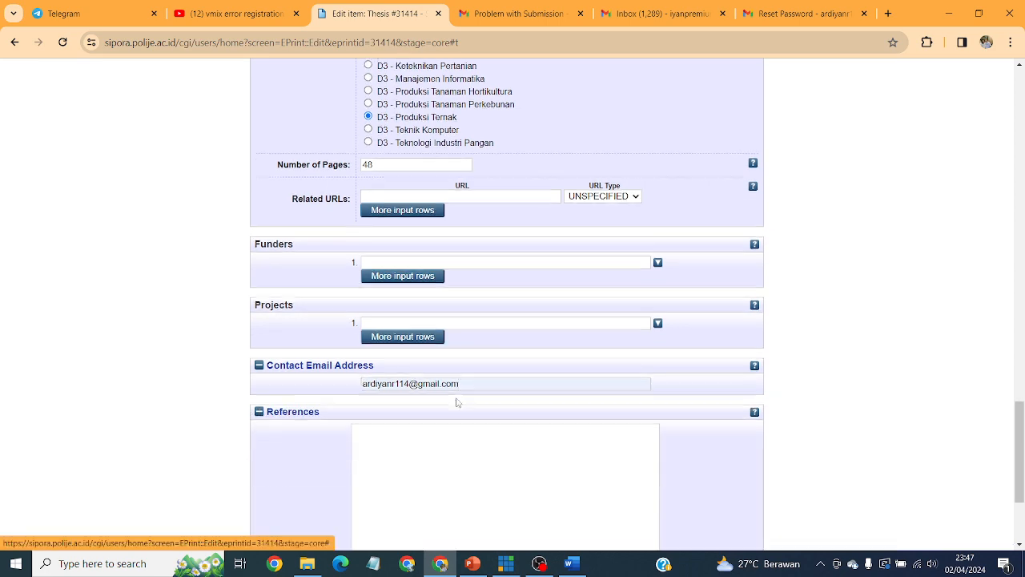
scroll(456, 401, down, 2)
Select the entire Daftar Pustaka list on the last pages of the LAPORAN LENGKAP report in Word.
click(571, 563)
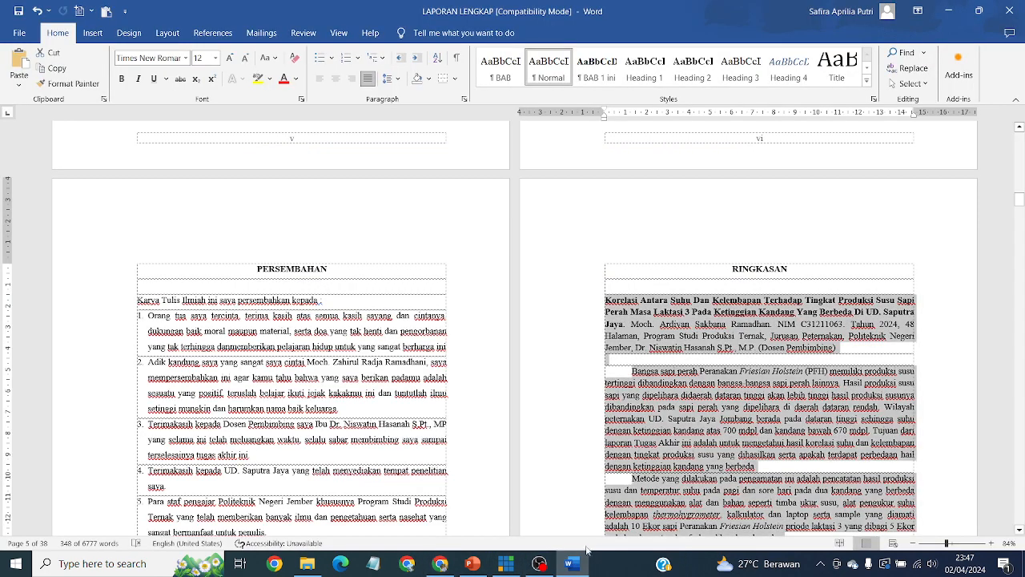
drag(1020, 198, 1022, 548)
click(735, 403)
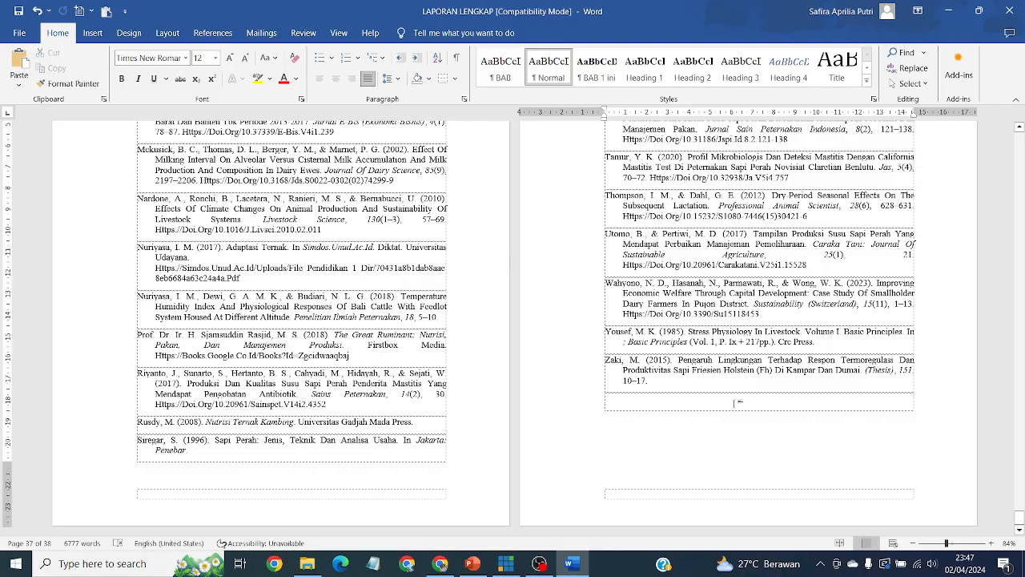
drag(735, 403, 605, 464)
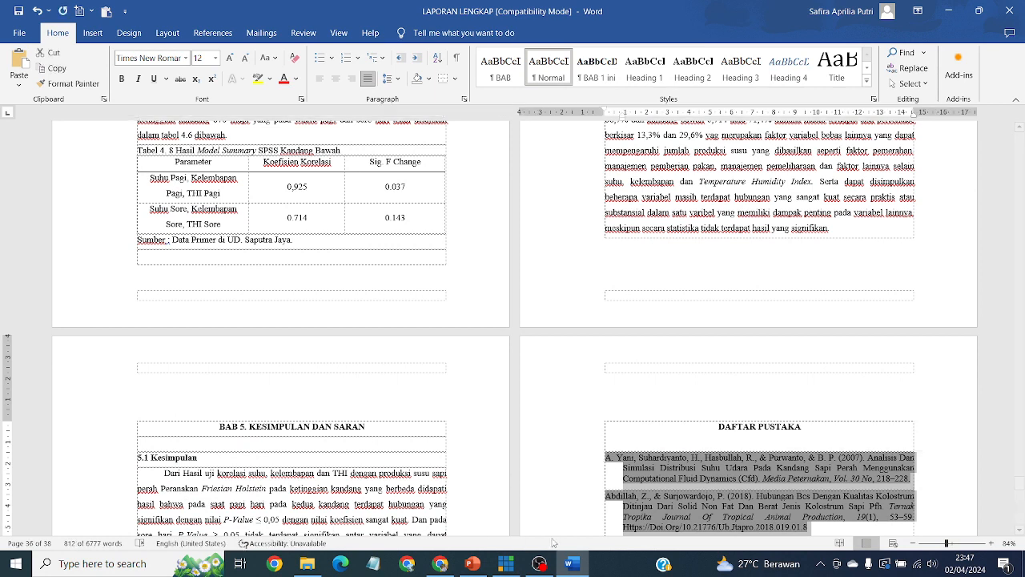
Paste the copied Daftar Pustaka list into the References field.
click(441, 564)
click(462, 309)
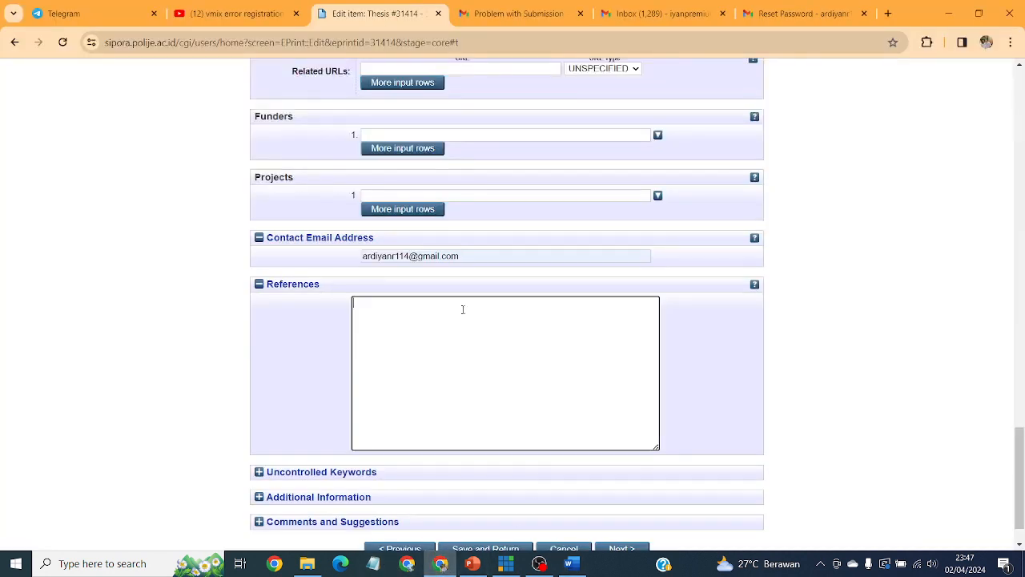
key(ctrl+v)
key(Return)
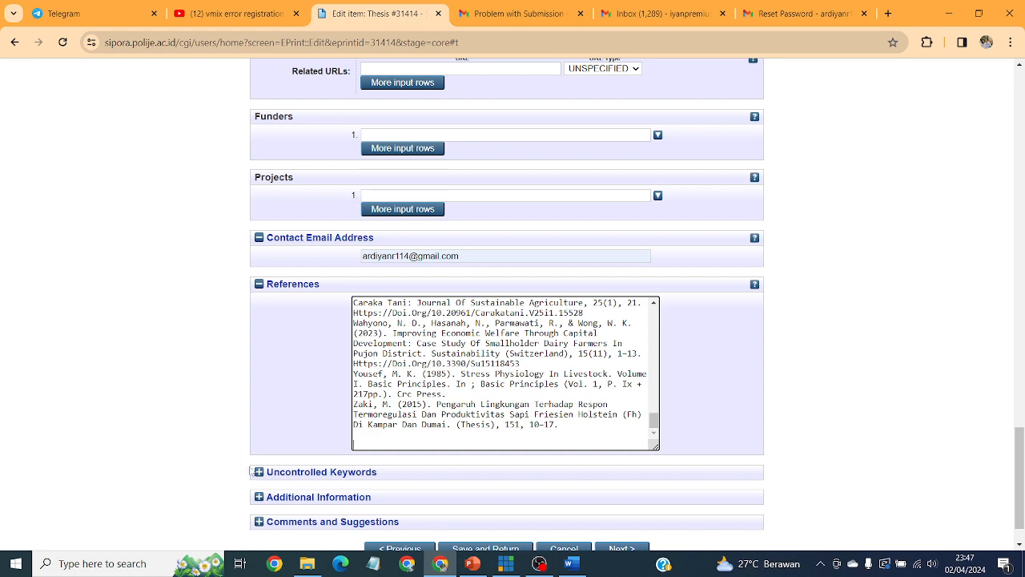
Expand Uncontrolled Keywords and place the cursor in its empty box.
click(352, 472)
scroll(678, 451, down, 2)
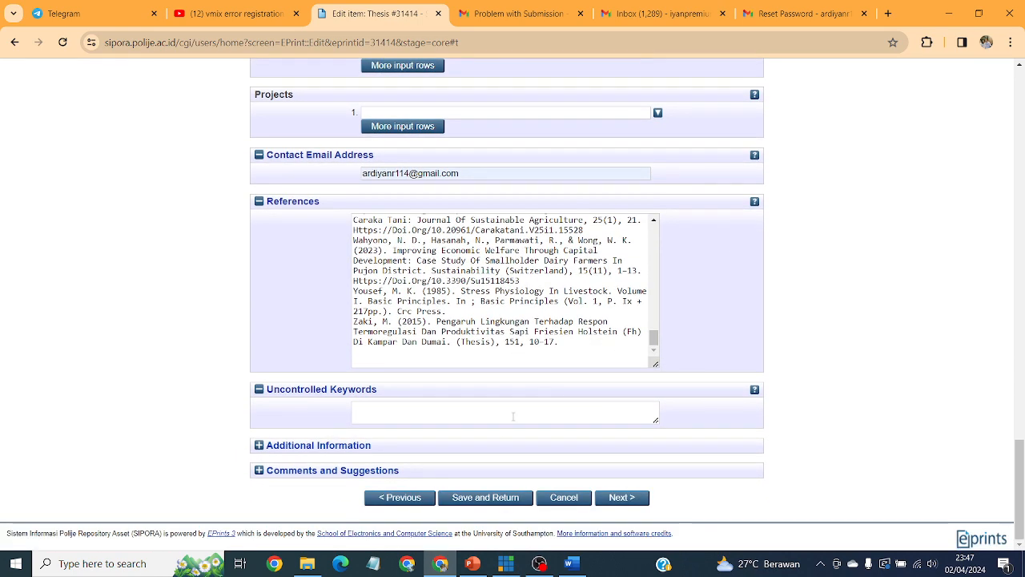
click(505, 416)
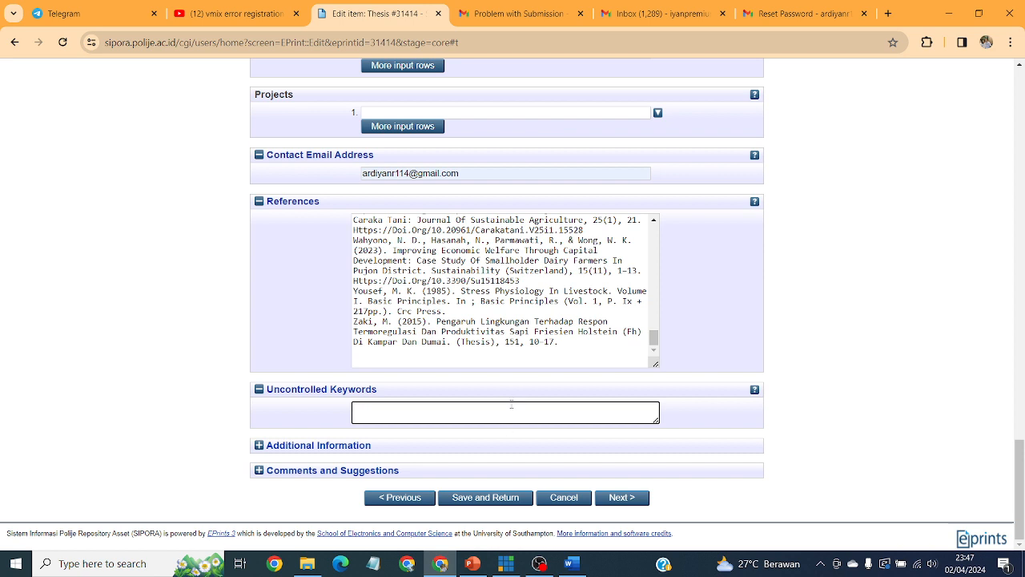
click(569, 563)
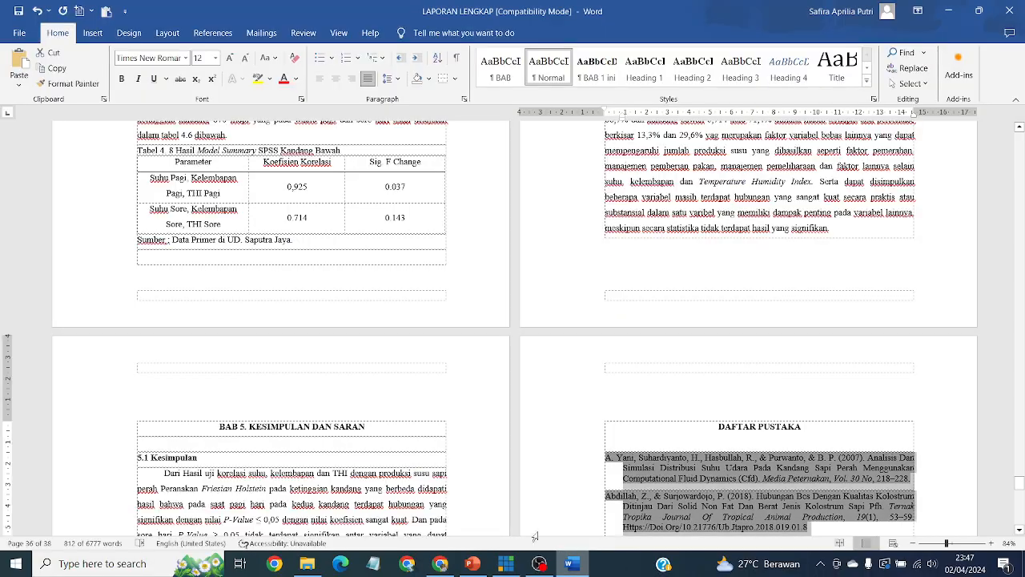
scroll(673, 249, up, 10)
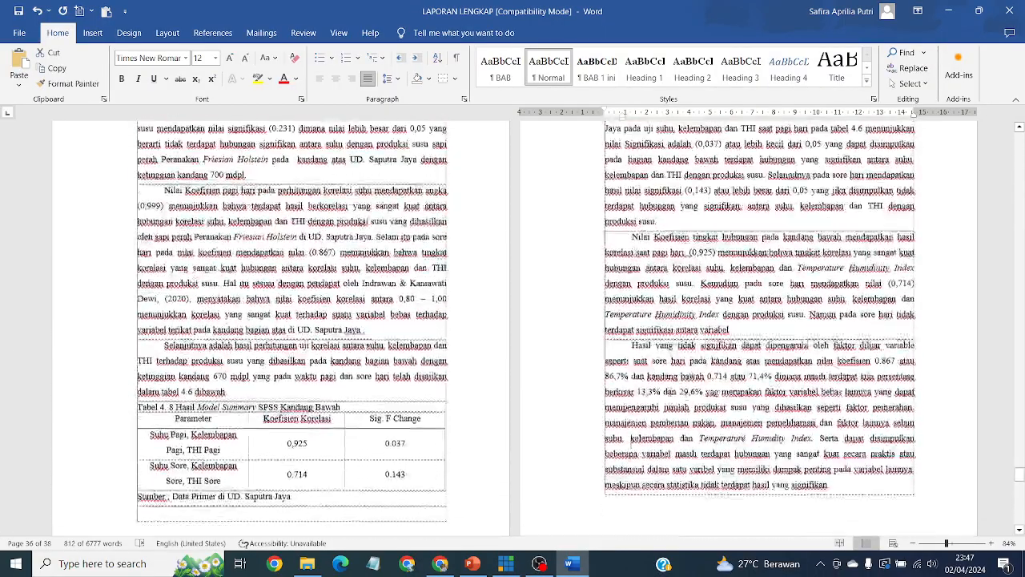
scroll(686, 395, up, 10)
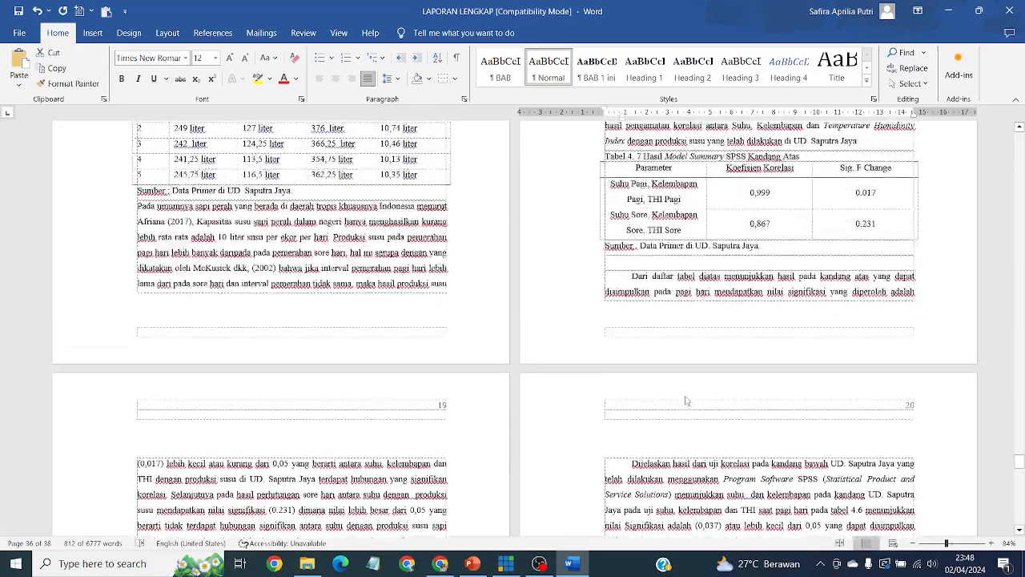
scroll(685, 395, up, 5)
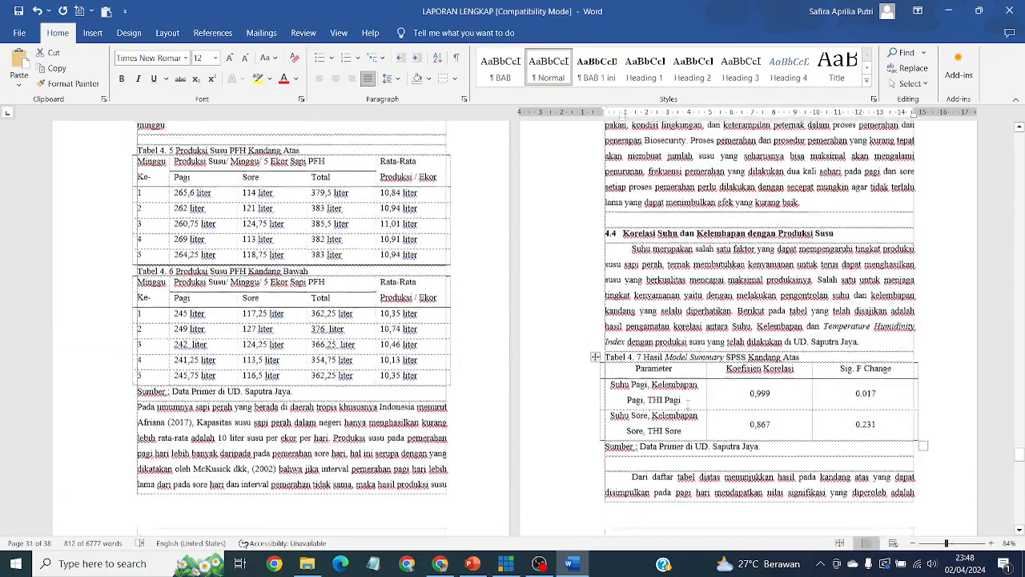
scroll(685, 395, up, 4)
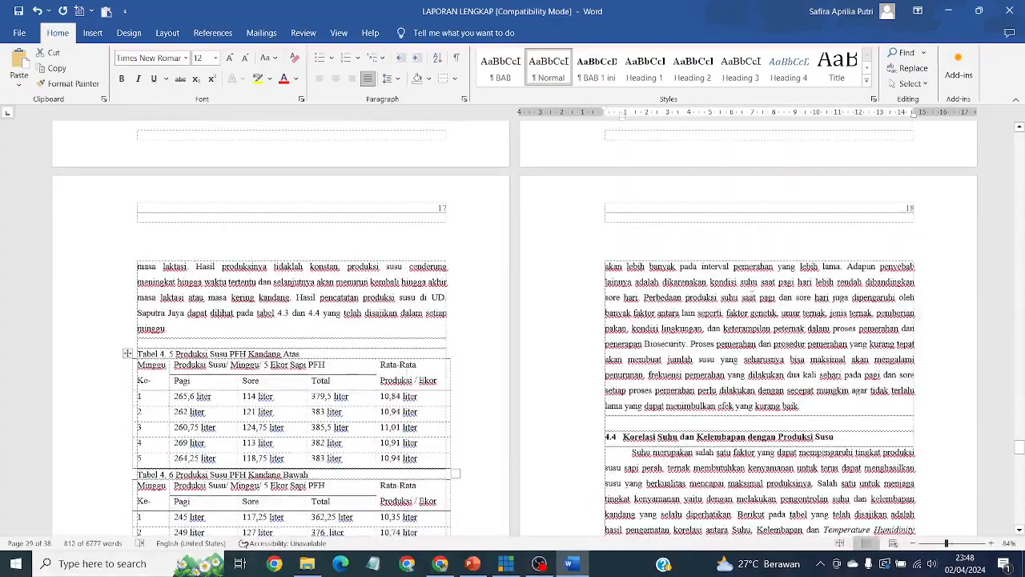
scroll(421, 213, up, 6)
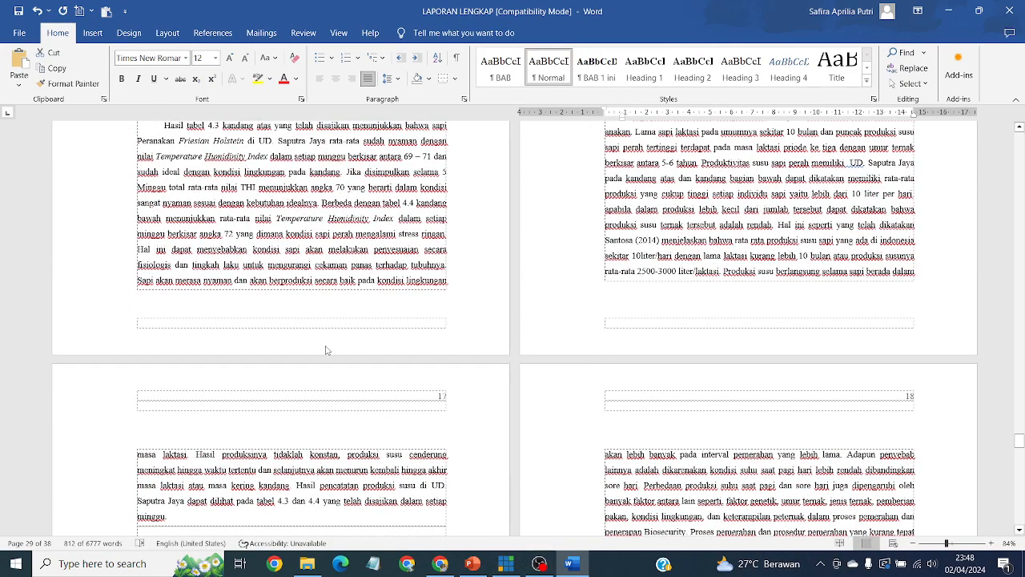
Enter 'Suhu dan Kelembapan, Temperature Humidity Index, Sapi Perah' as the uncontrolled keywords.
click(440, 564)
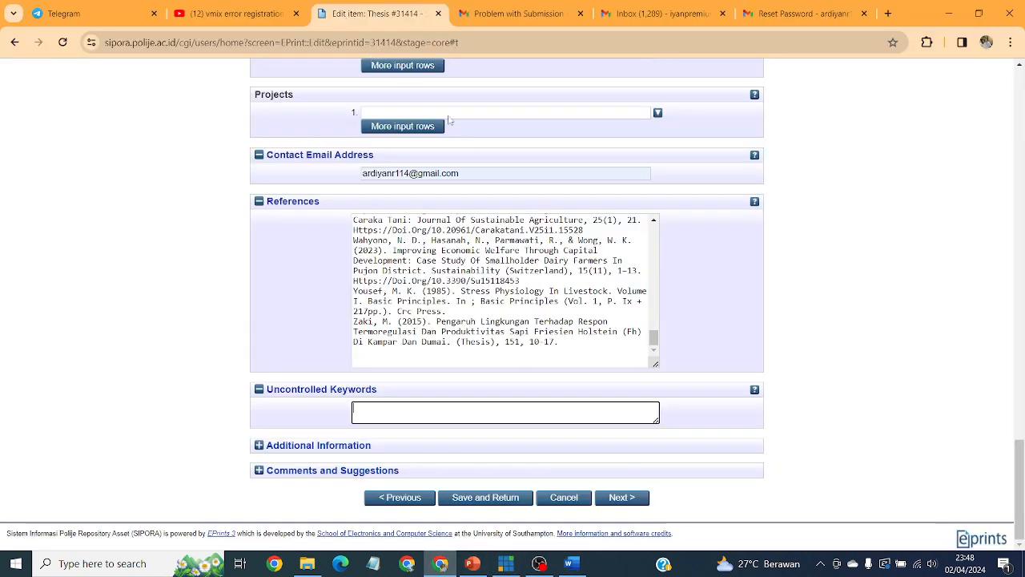
text(Suh)
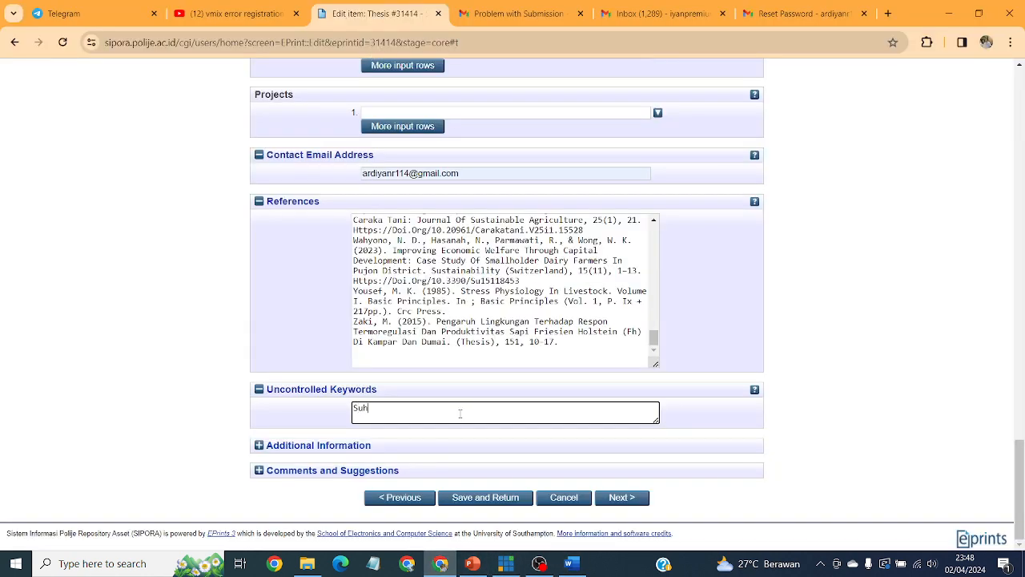
text(u dan Kelembapan, Temperature Humidity Index,)
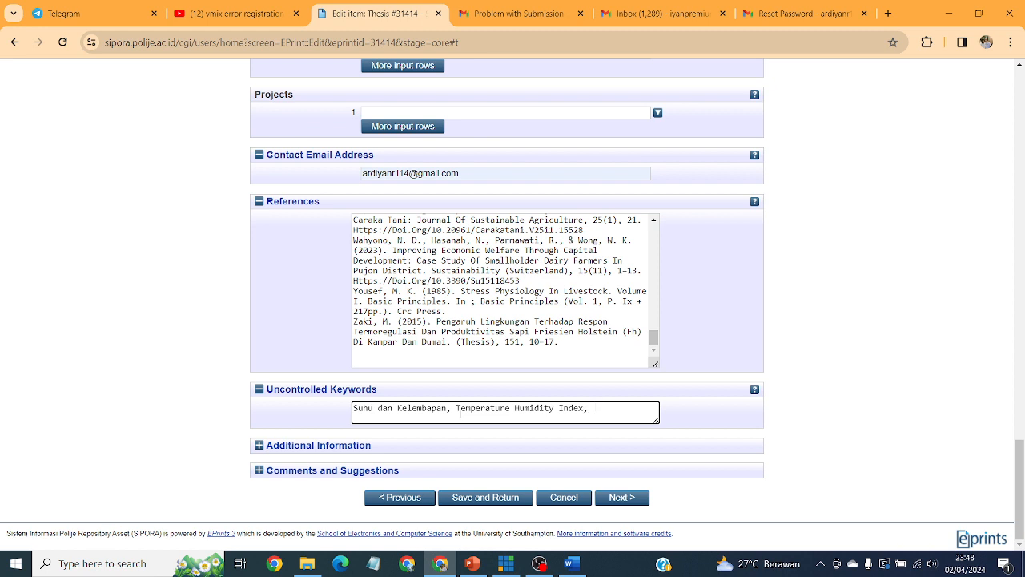
text(i Perah)
On the Subjects page, add 216 Produksi Ternak and 211 Ilmu Peternakan from the 200 > 210 tree.
click(612, 501)
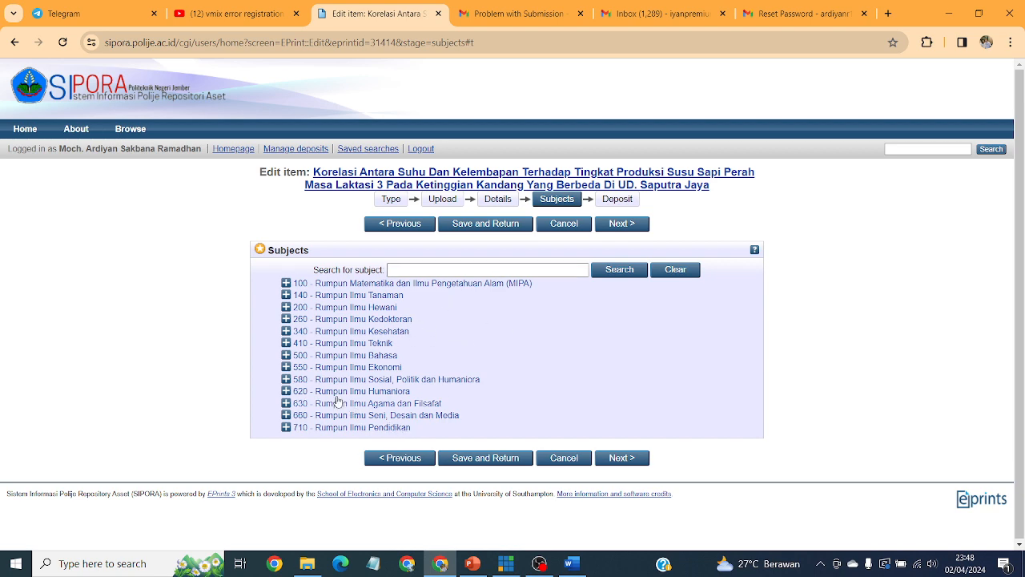
click(286, 307)
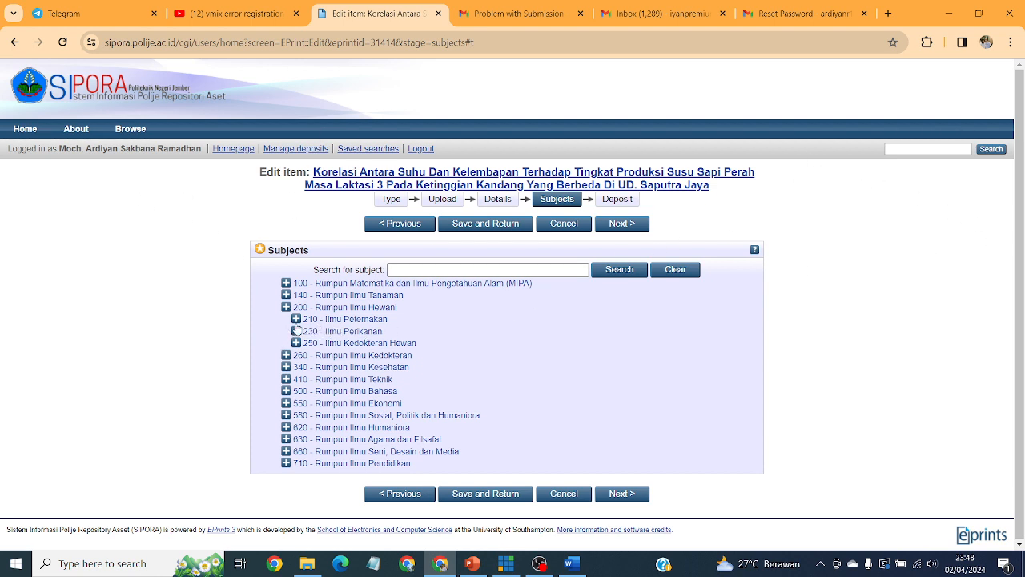
click(296, 320)
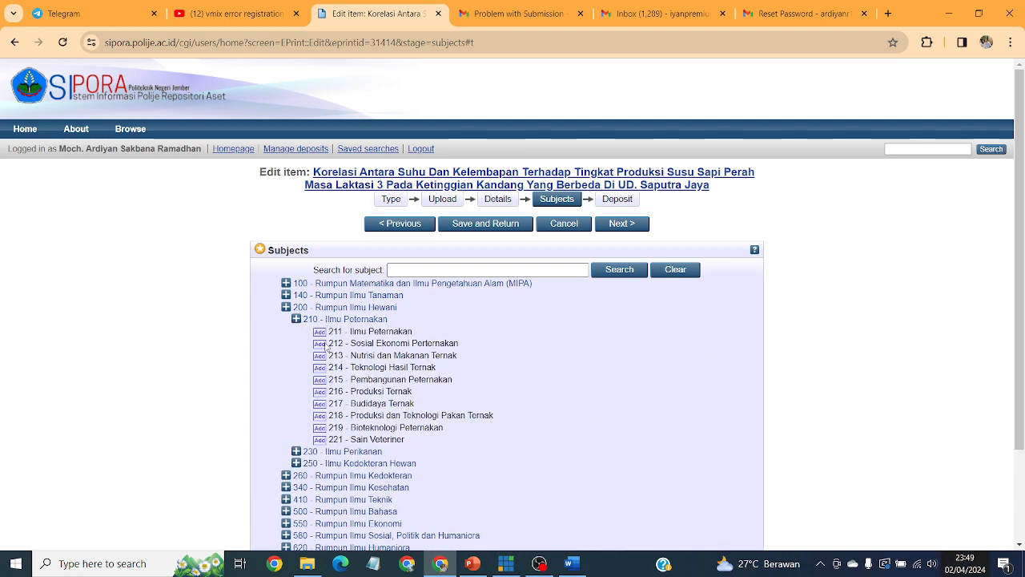
click(319, 391)
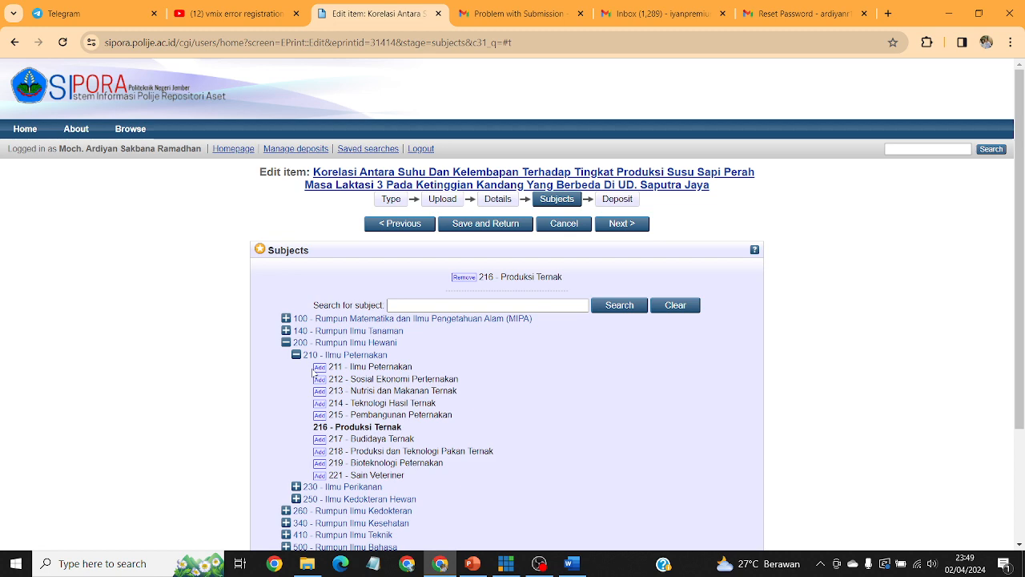
click(321, 367)
scroll(720, 331, down, 1)
scroll(721, 332, down, 3)
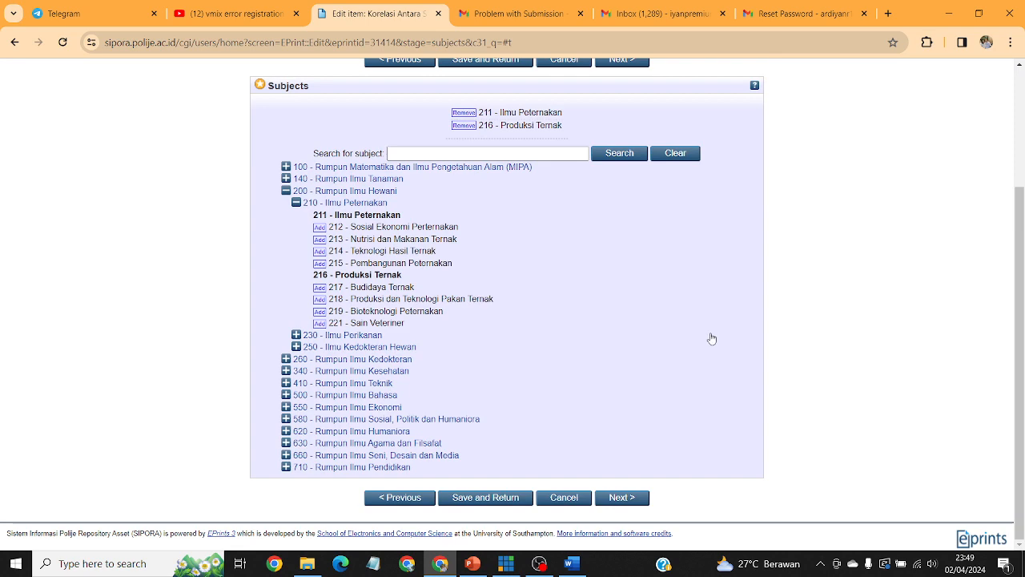
scroll(712, 339, up, 2)
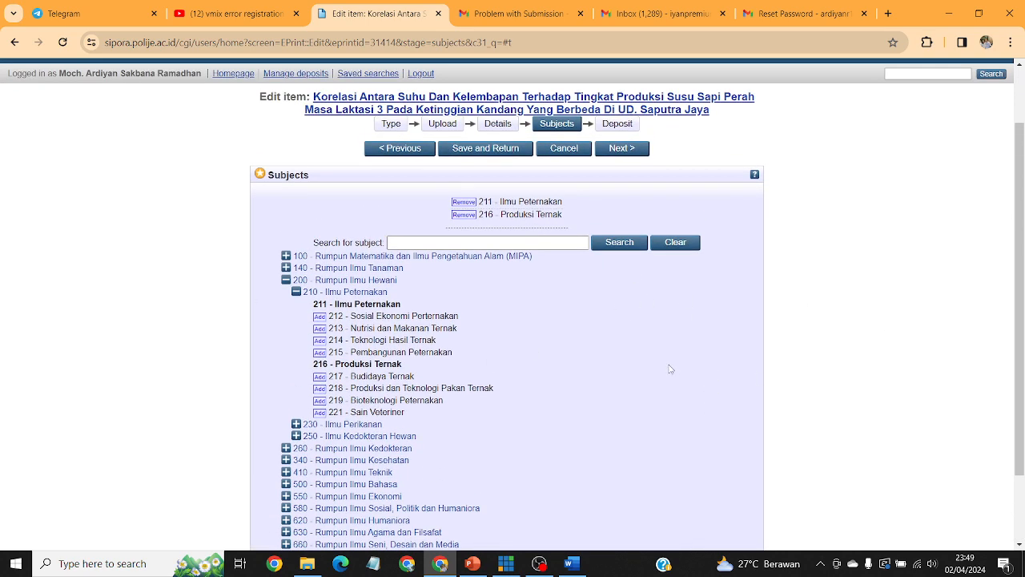
scroll(670, 369, down, 2)
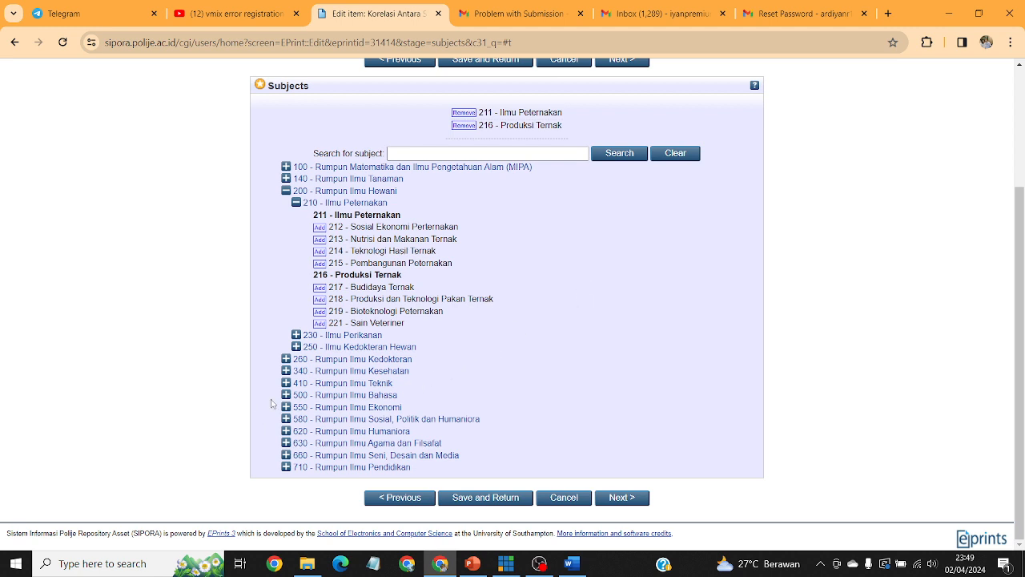
scroll(410, 280, up, 1)
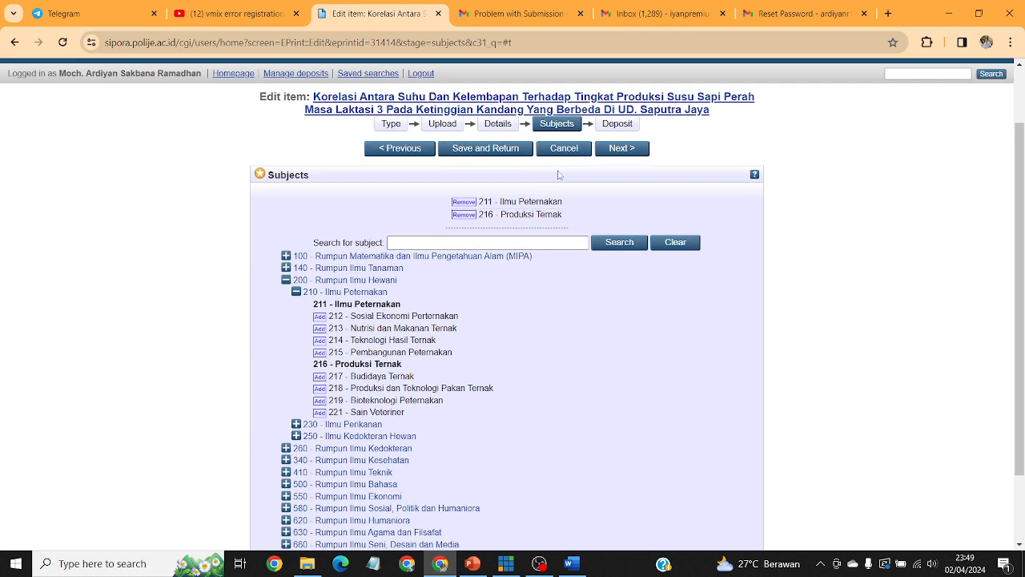
scroll(365, 376, down, 1)
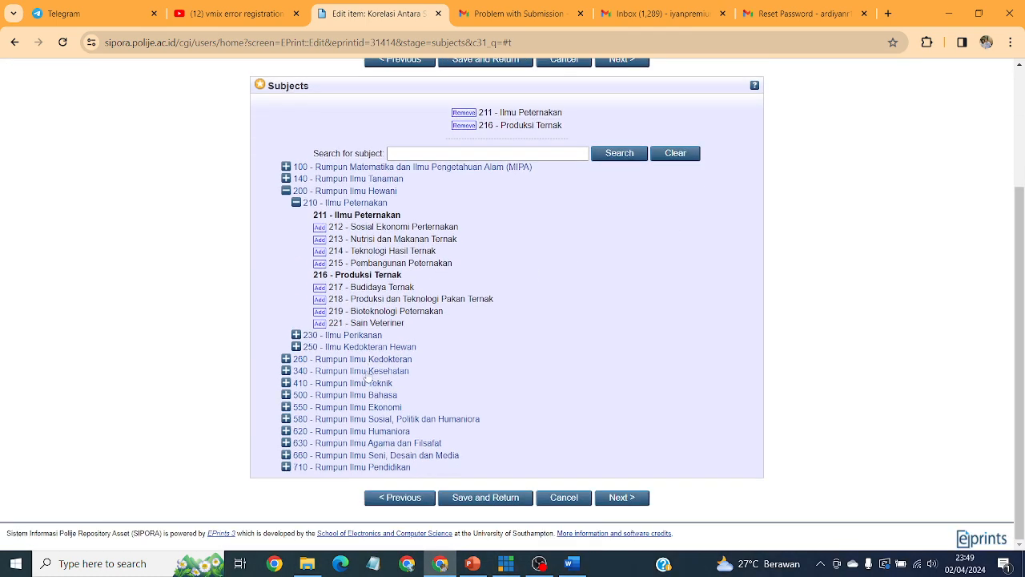
Expand the 580 Rumpun Ilmu Sosial, Politik dan Humaniora group, then continue to the Deposit step.
click(286, 419)
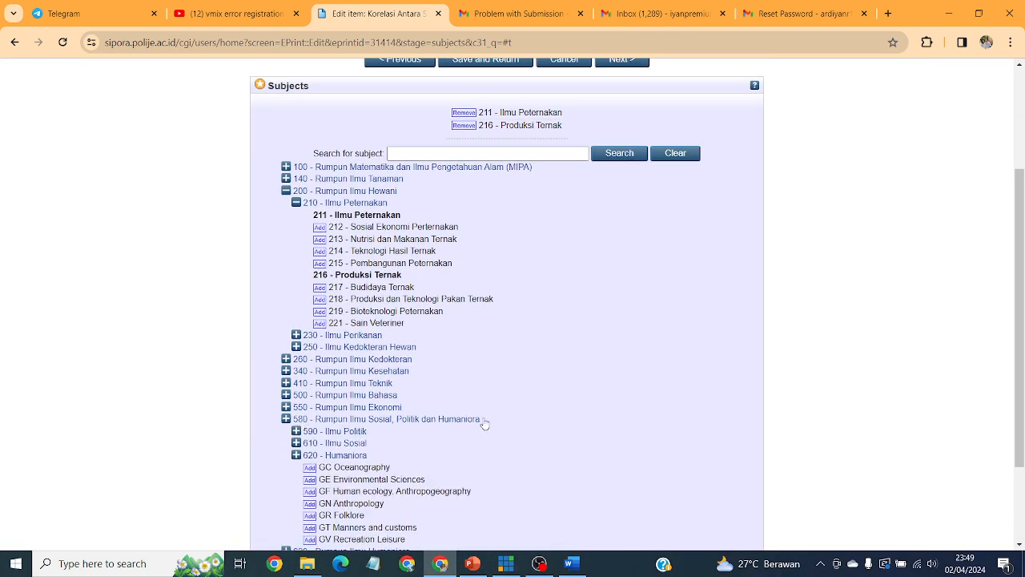
scroll(485, 424, down, 1)
scroll(616, 410, down, 2)
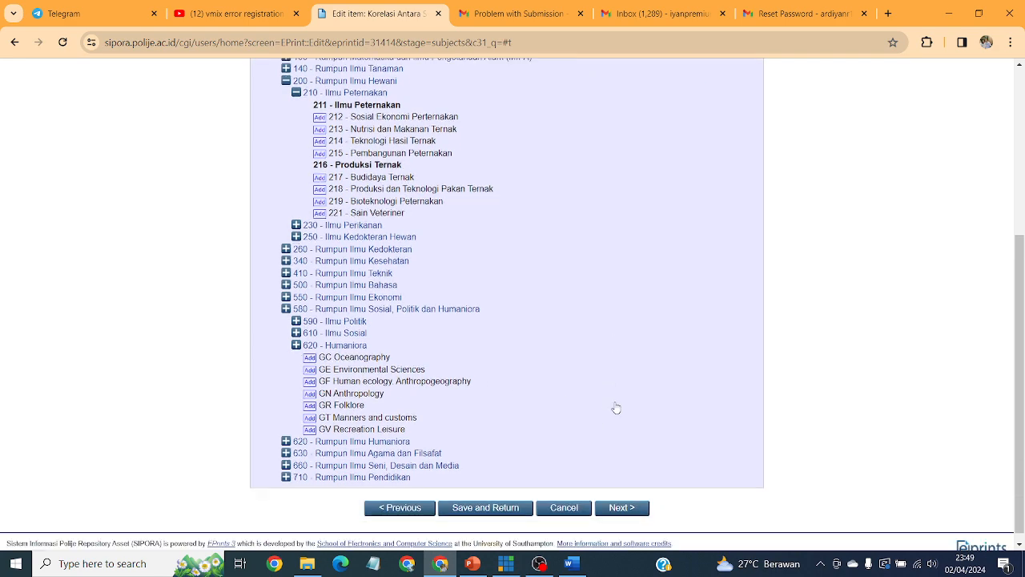
scroll(648, 388, up, 4)
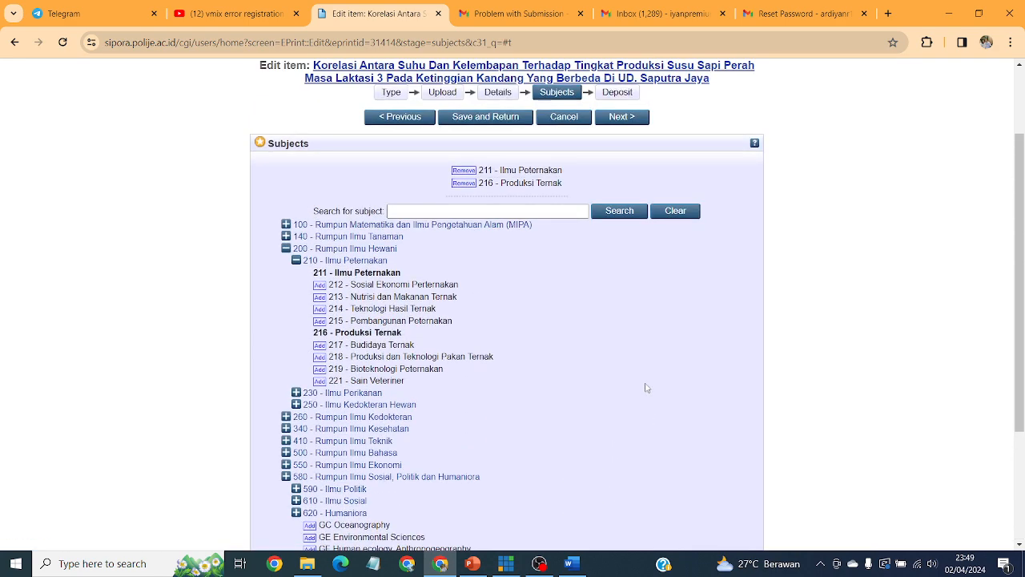
scroll(645, 397, down, 5)
scroll(641, 360, up, 4)
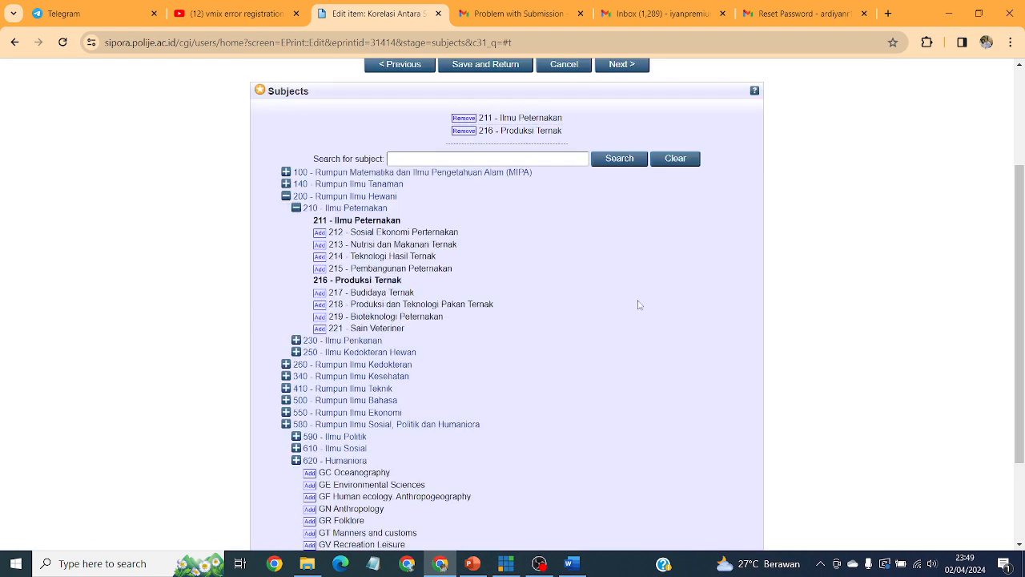
scroll(637, 320, up, 2)
scroll(633, 407, down, 5)
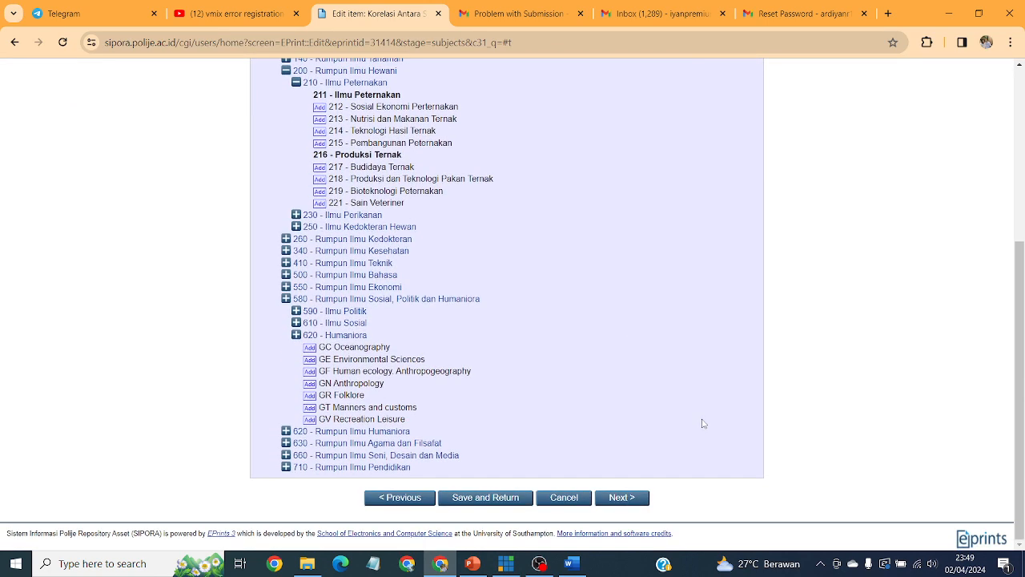
click(638, 501)
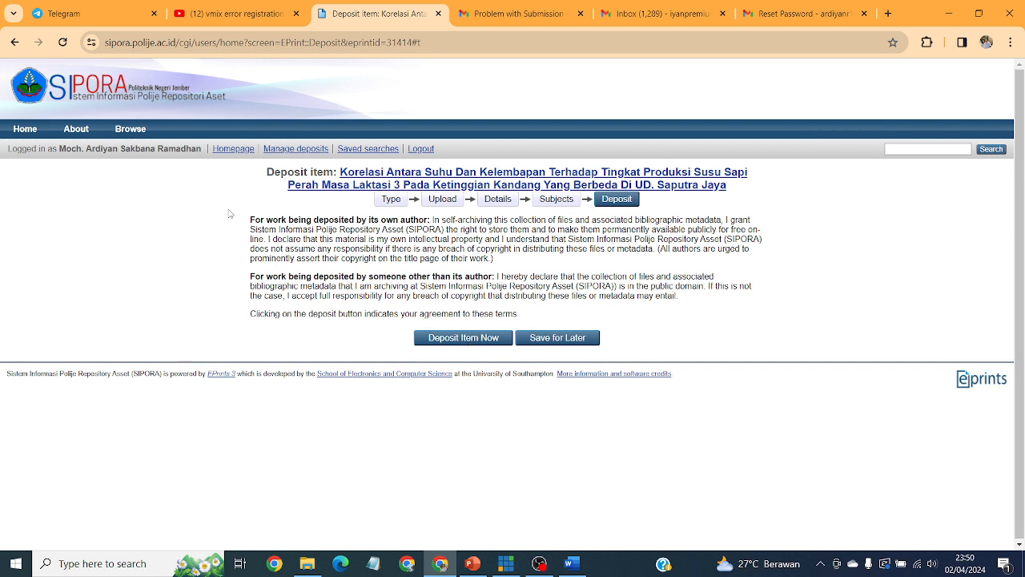
Leave the Deposit step for the Manage deposits list.
click(284, 150)
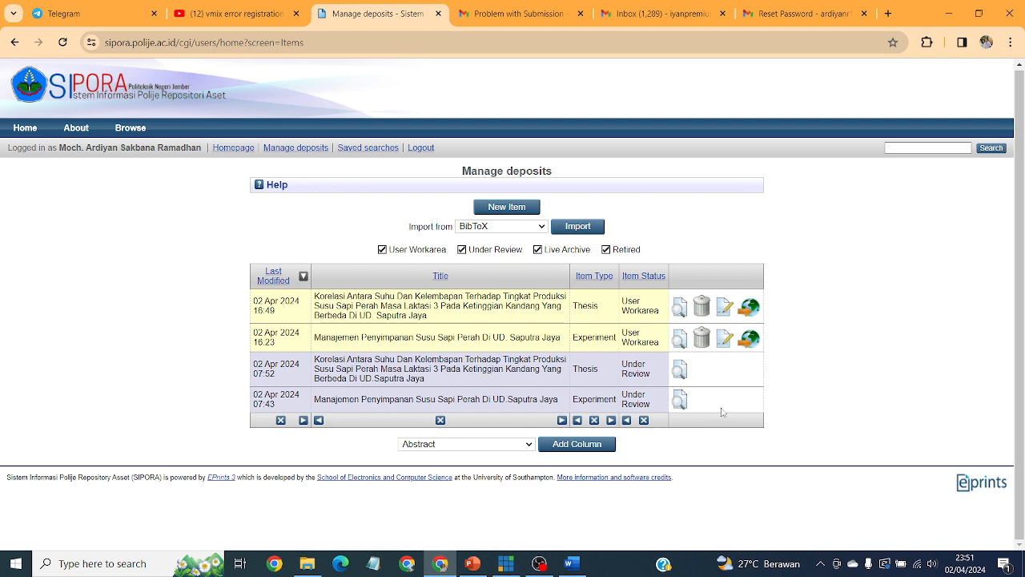
Check the Actions tab of under-review thesis item 31234, then return to Manage deposits.
click(679, 370)
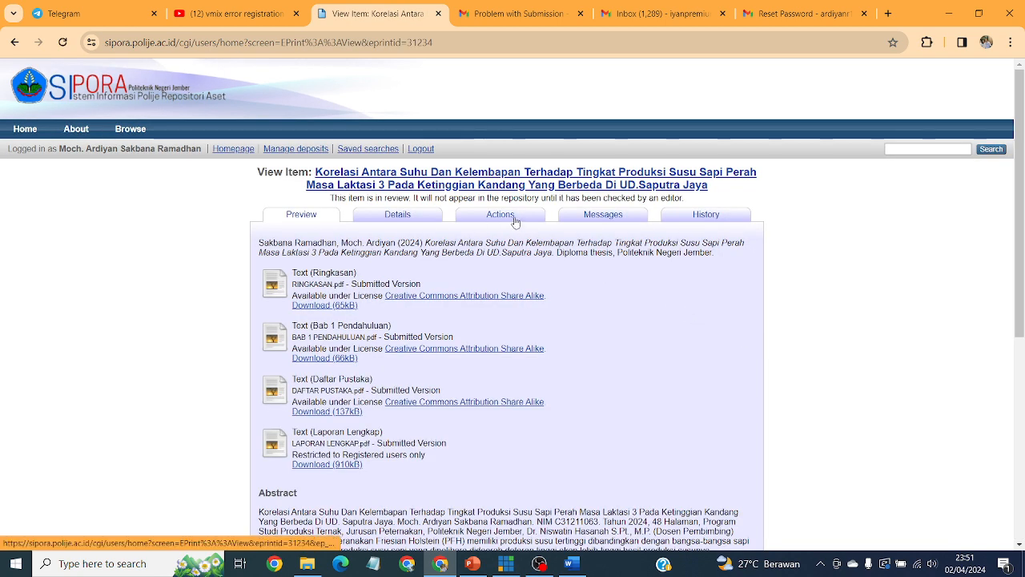
click(510, 218)
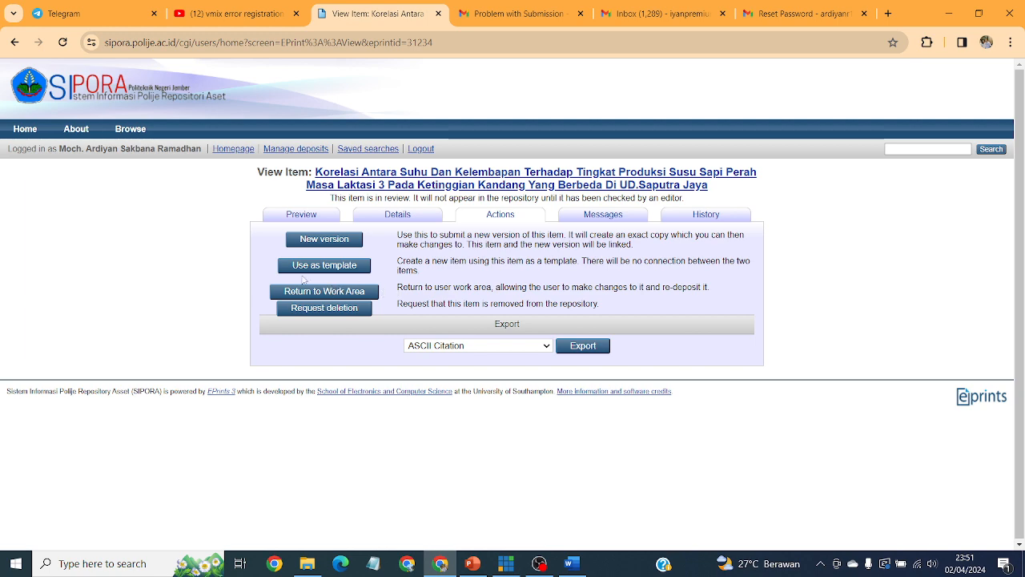
click(298, 151)
Open the work-area thesis for editing and keep the Thesis type to reach the uploads.
click(724, 309)
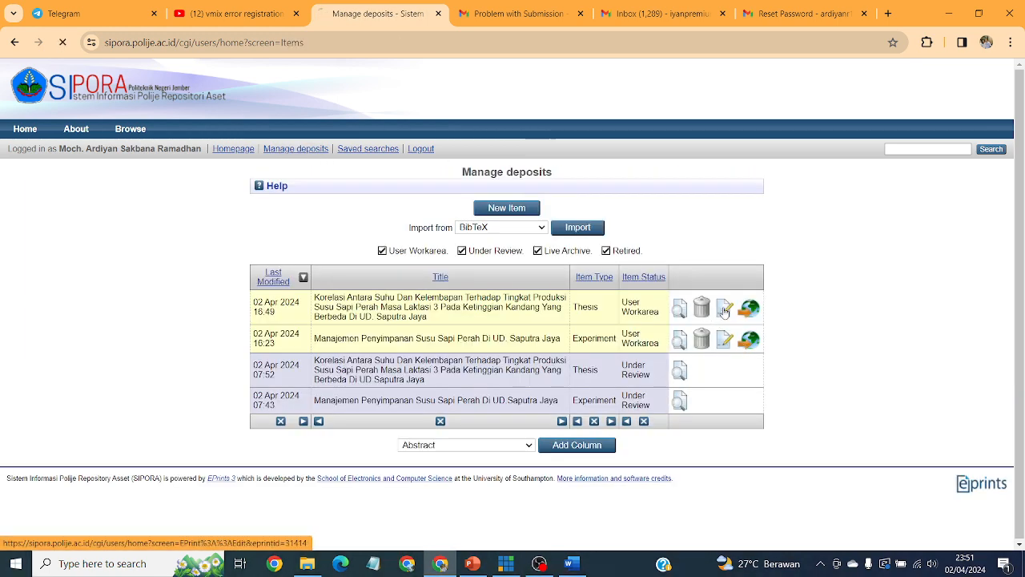
scroll(620, 294, down, 4)
scroll(568, 313, up, 3)
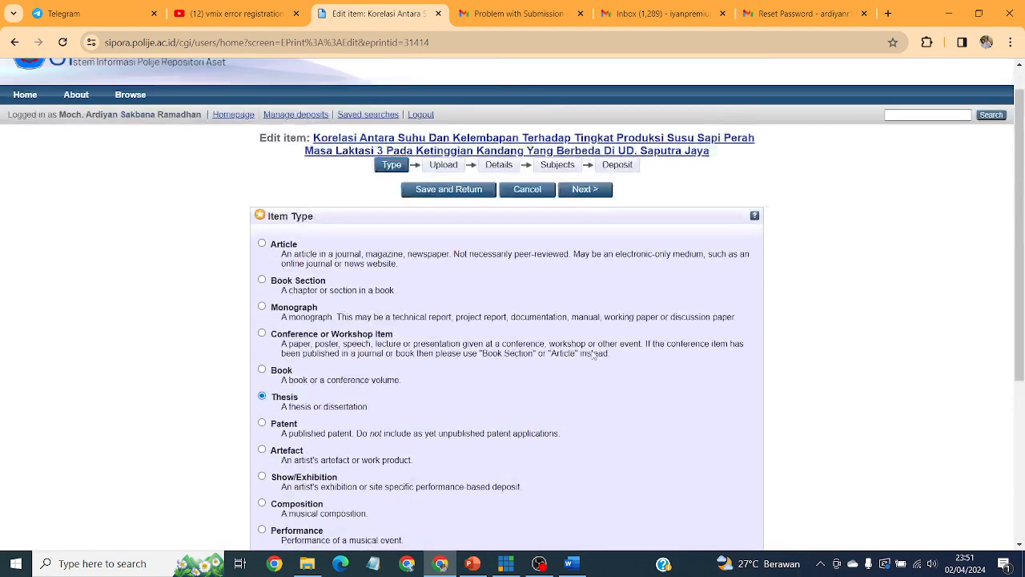
scroll(593, 351, down, 2)
scroll(594, 351, down, 3)
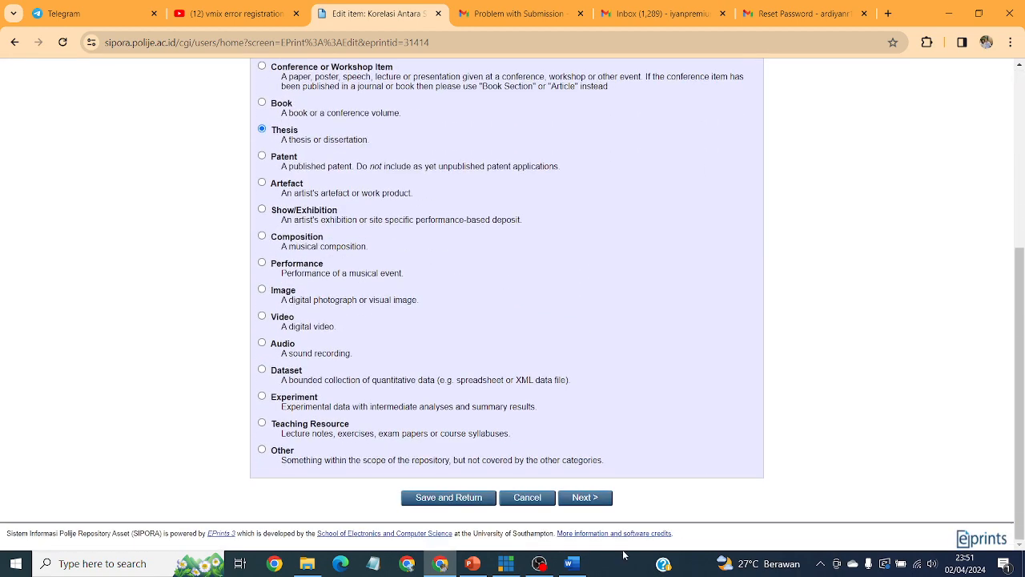
click(599, 498)
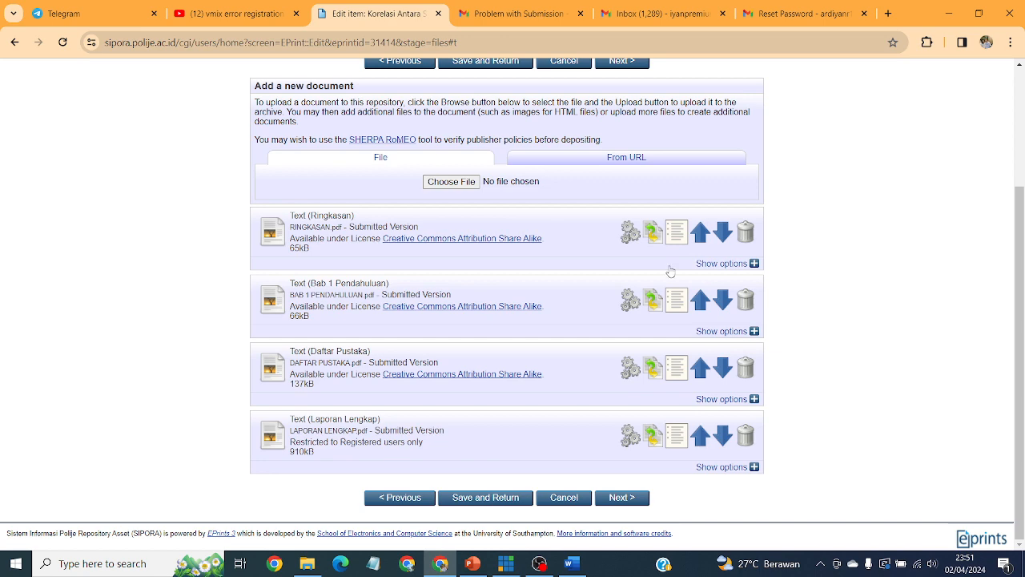
Expand the Ringkasan, second and Laporan Lengkap files' metadata options, then return to Manage deposits.
click(716, 266)
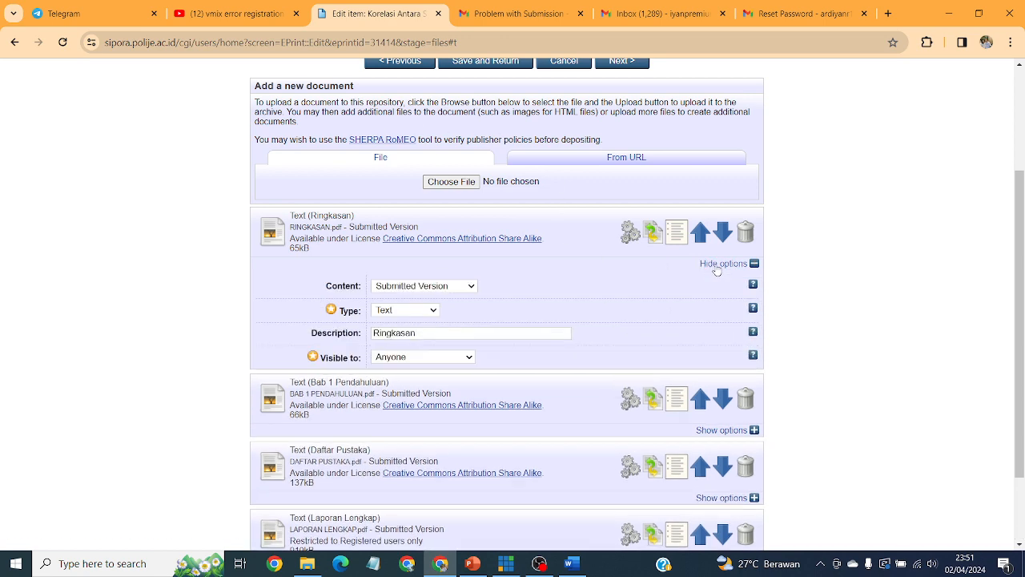
scroll(773, 480, down, 1)
scroll(774, 465, up, 1)
click(723, 528)
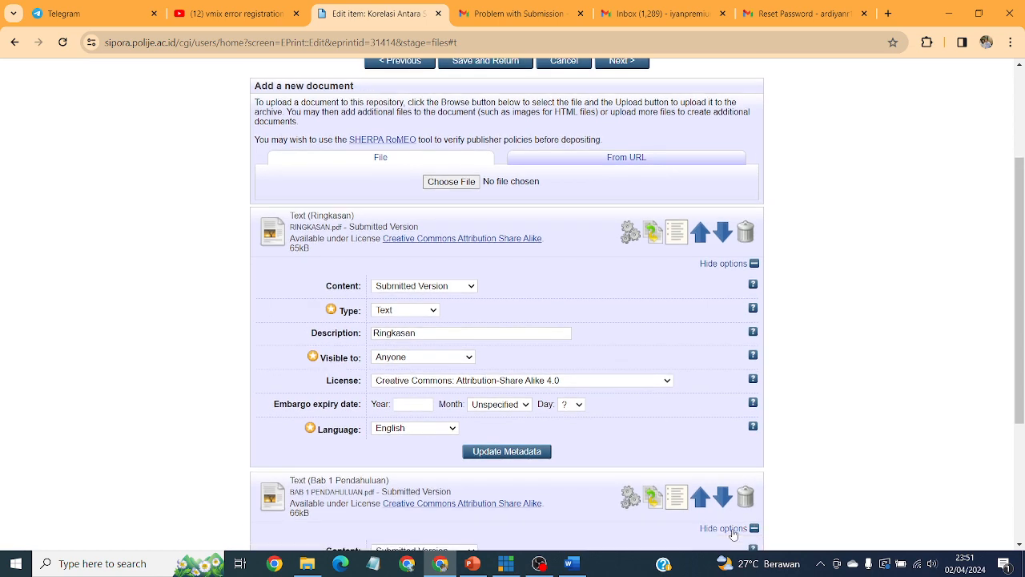
scroll(602, 406, down, 2)
scroll(601, 406, down, 3)
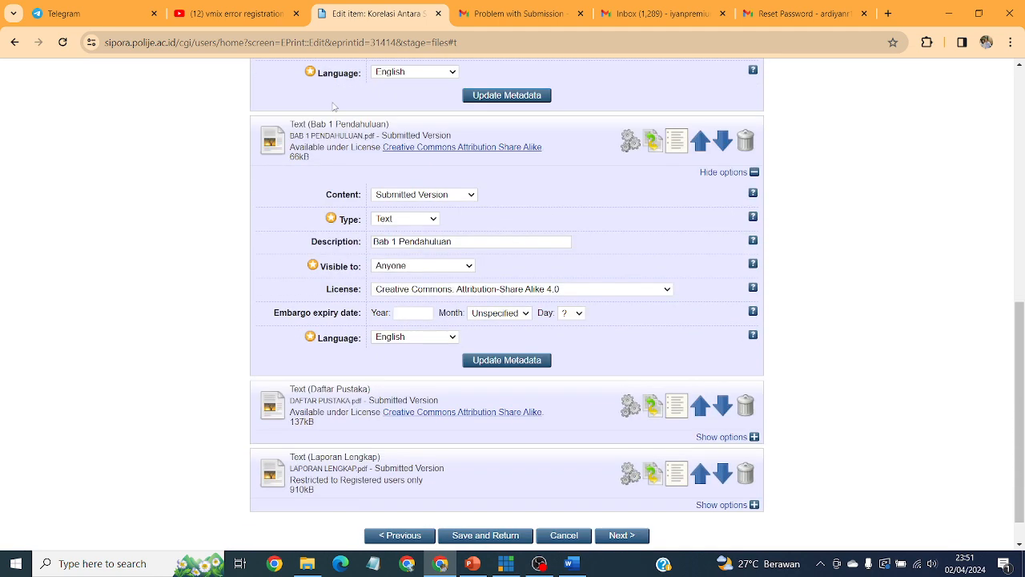
scroll(685, 441, down, 1)
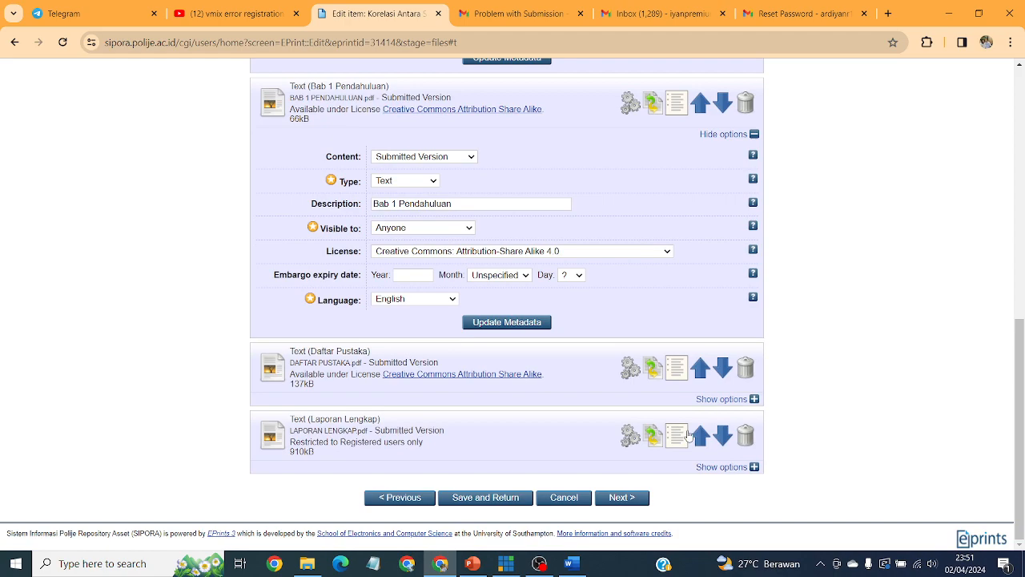
click(724, 467)
scroll(604, 368, down, 2)
scroll(601, 371, up, 15)
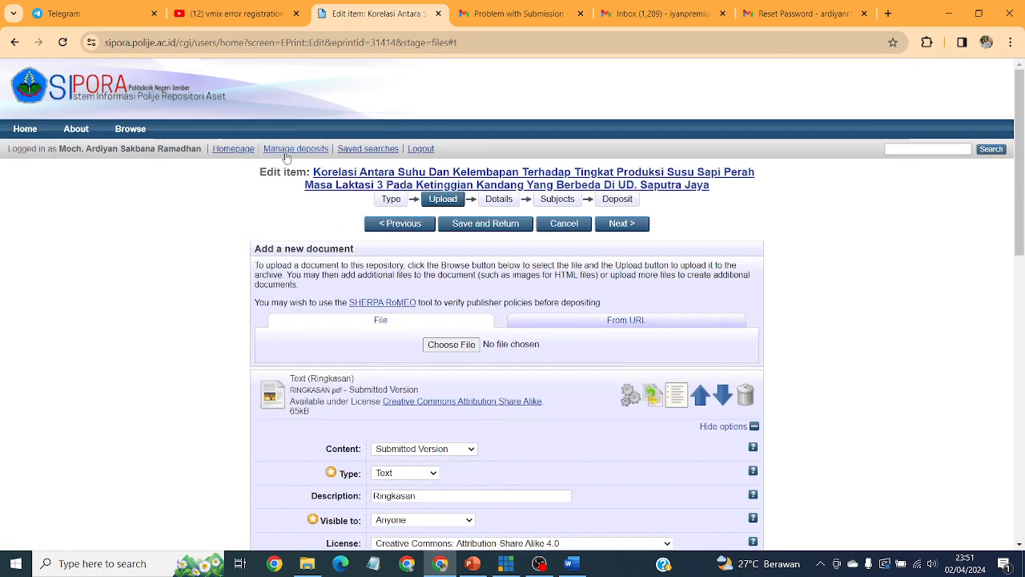
click(284, 149)
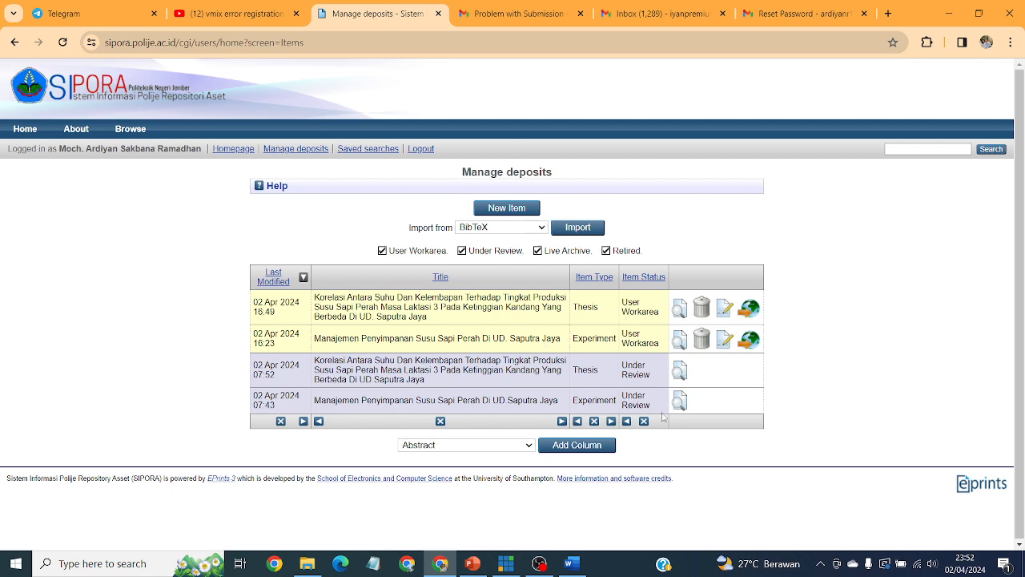
Open the Under Review thesis item 31234 for viewing.
click(680, 371)
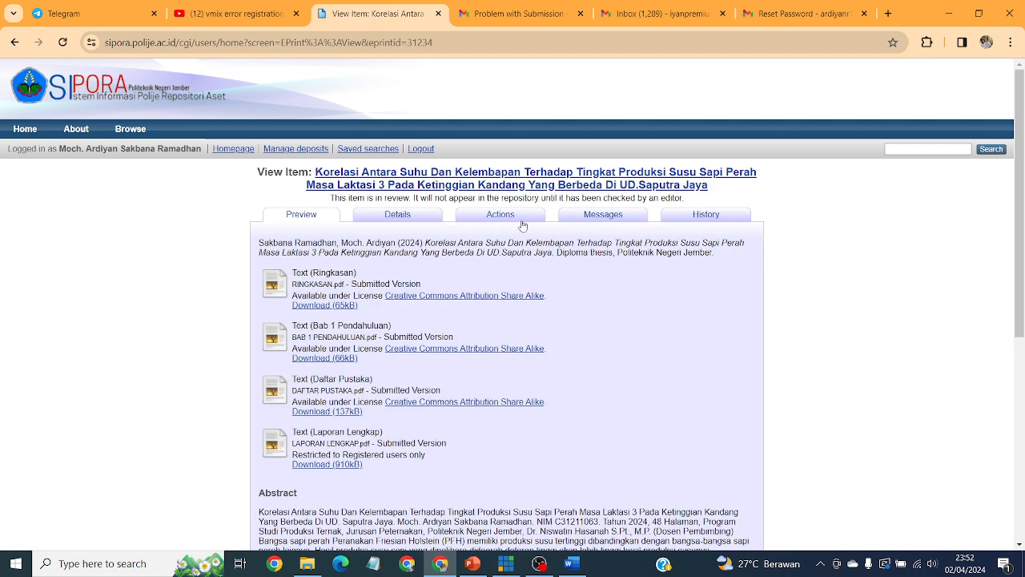
Read the editor's return message asking that the cover year match the upload year, then bring Word's report forward.
click(617, 221)
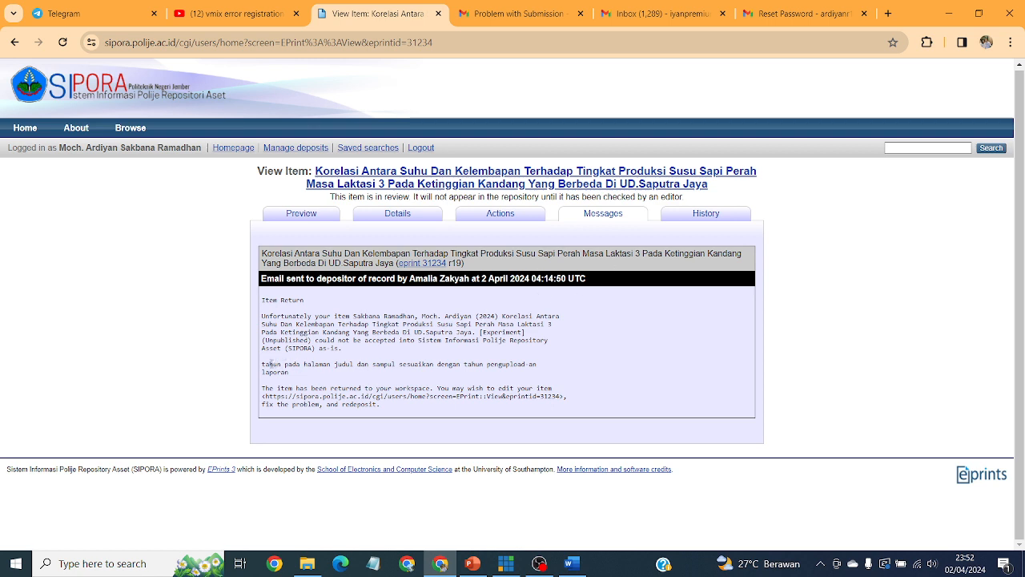
drag(262, 367, 445, 375)
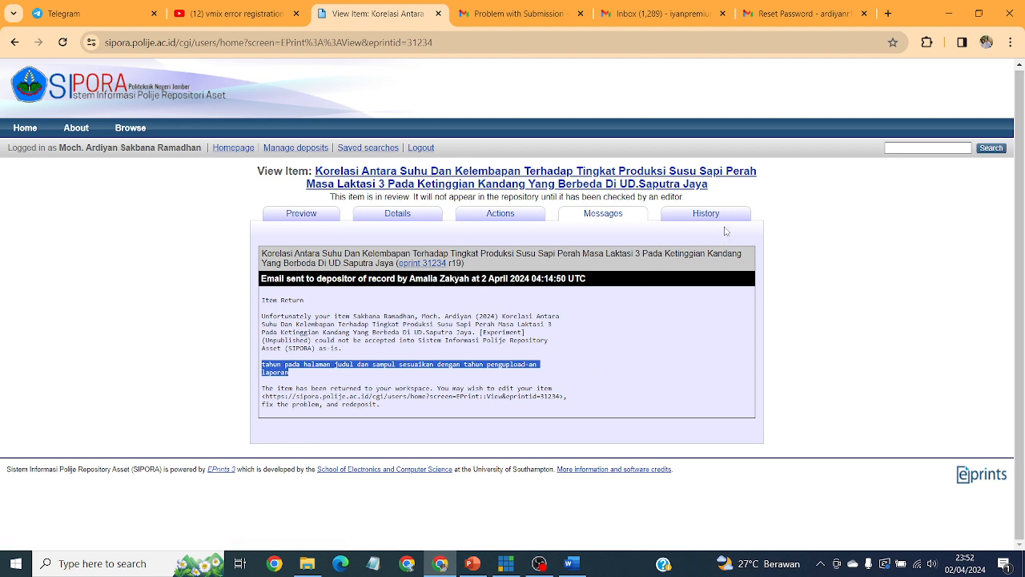
click(571, 564)
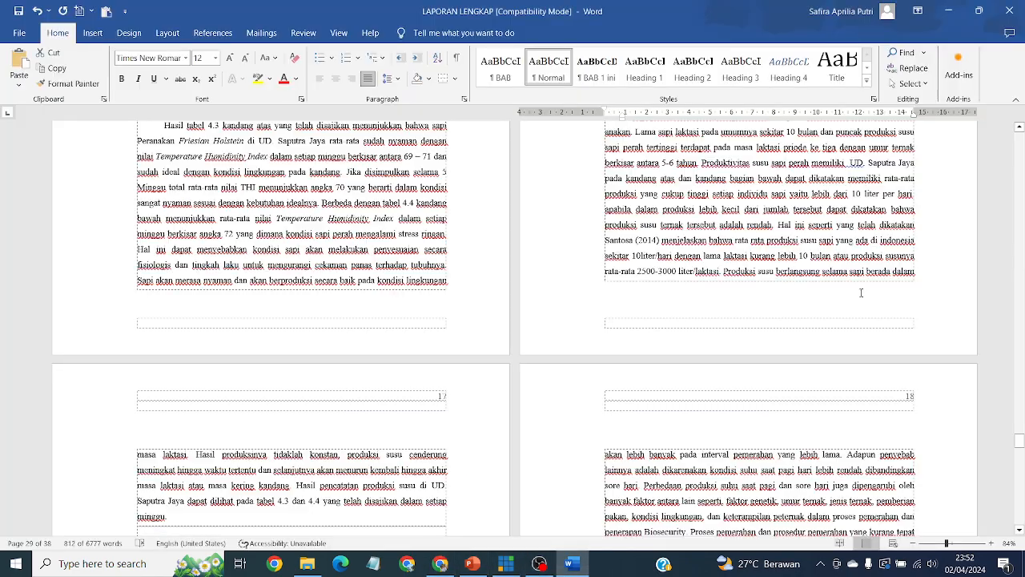
Confirm Word's two cover pages show the year 2024, then return to the SIPORA item in Chrome.
drag(1021, 443, 1021, 135)
scroll(705, 427, down, 2)
scroll(705, 427, down, 1)
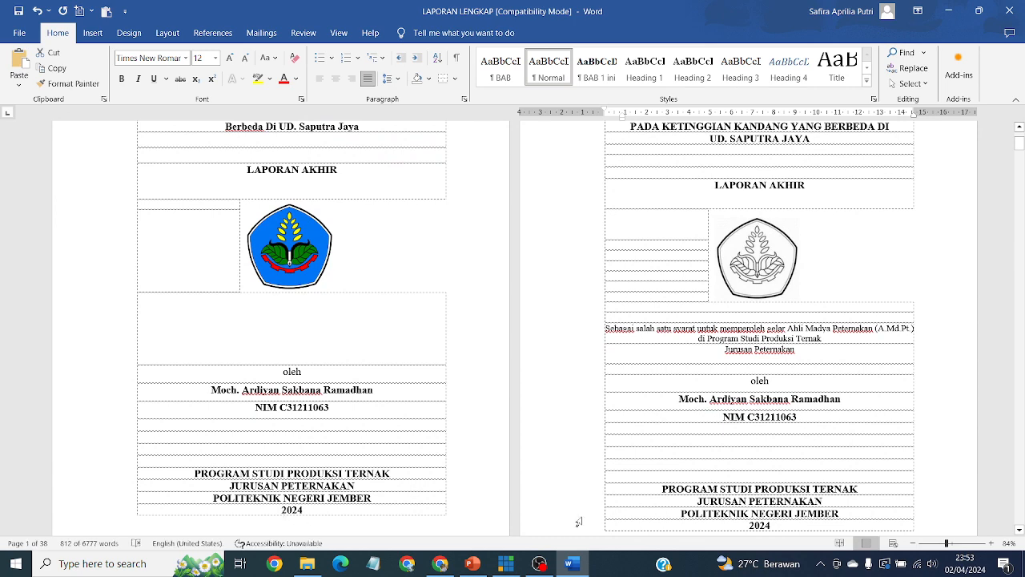
click(539, 563)
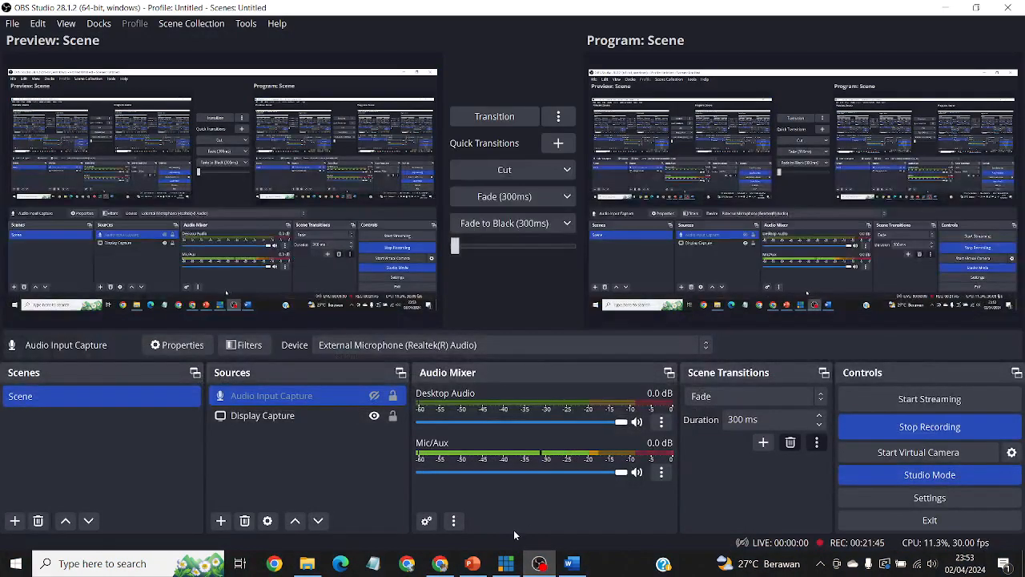
click(539, 563)
click(439, 563)
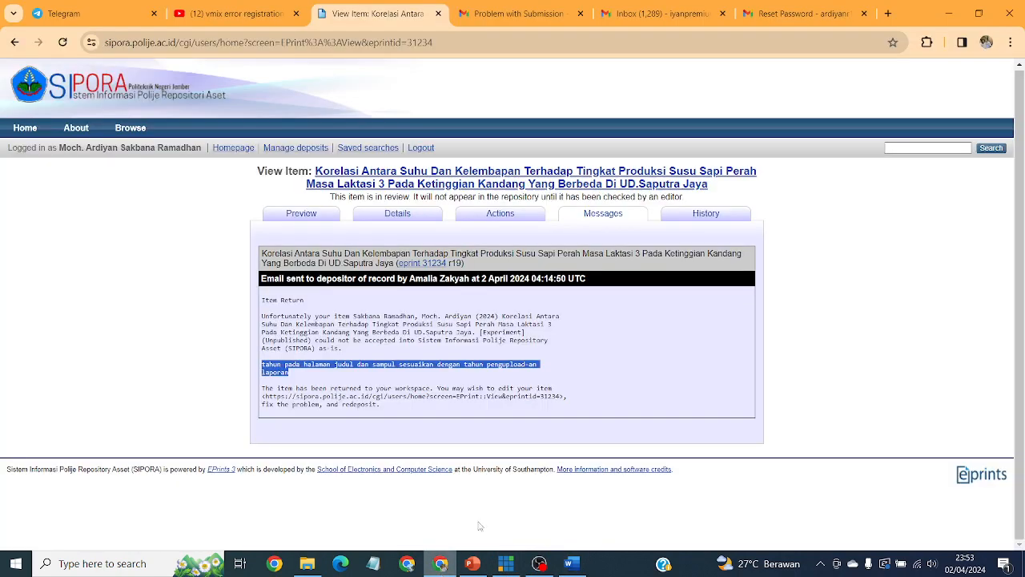
View item 31234's History, then switch to the Problem with Submission Gmail thread.
click(722, 215)
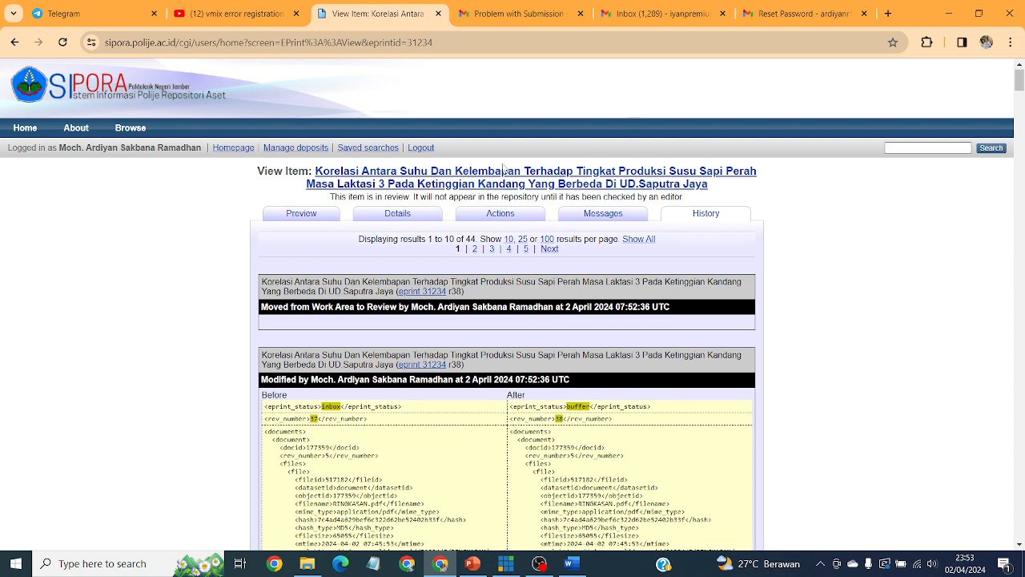
click(510, 10)
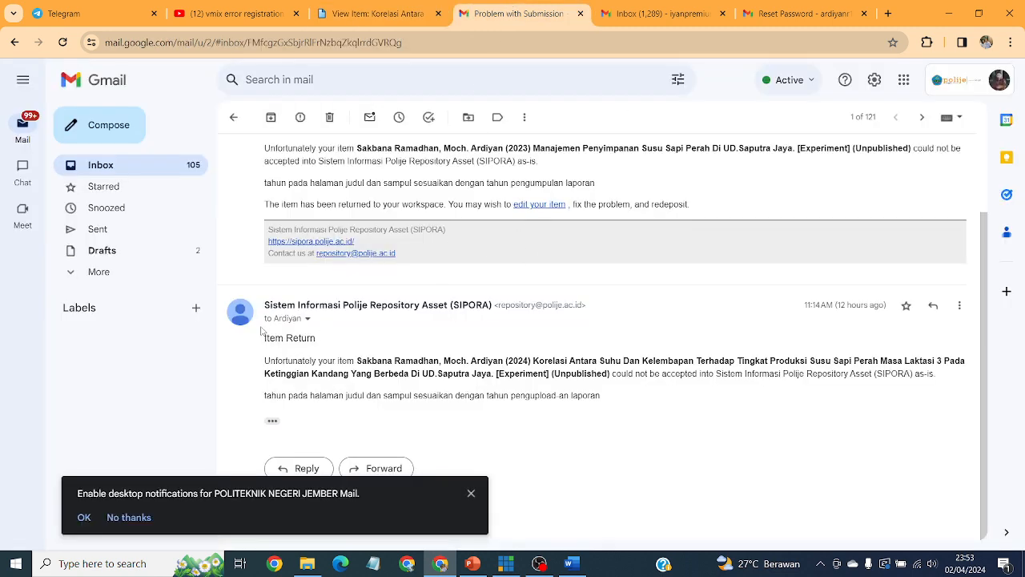
Highlight the Item Return email's heading, title and title-page-year reason, then go back to the SIPORA item.
drag(265, 340, 316, 340)
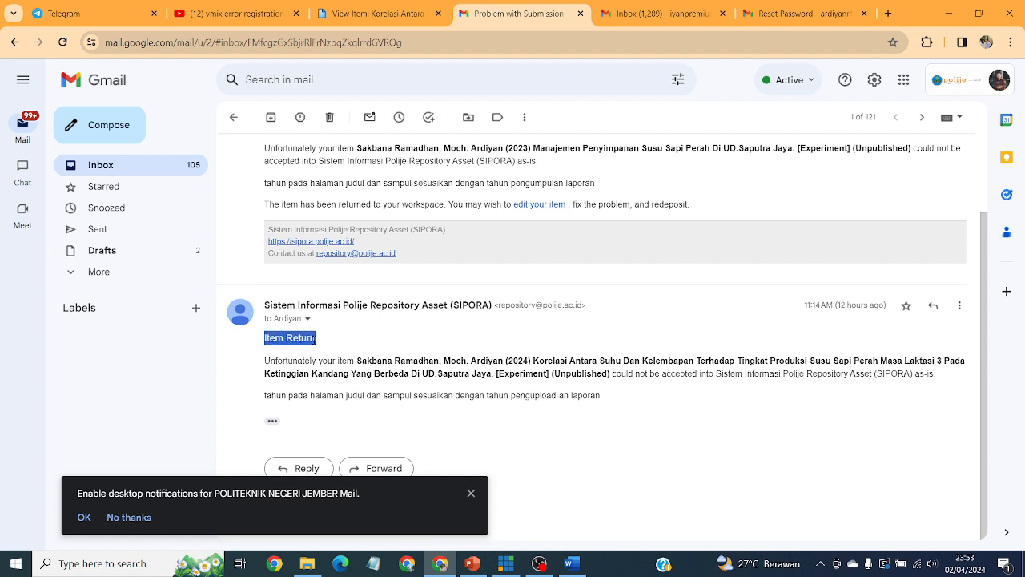
click(326, 395)
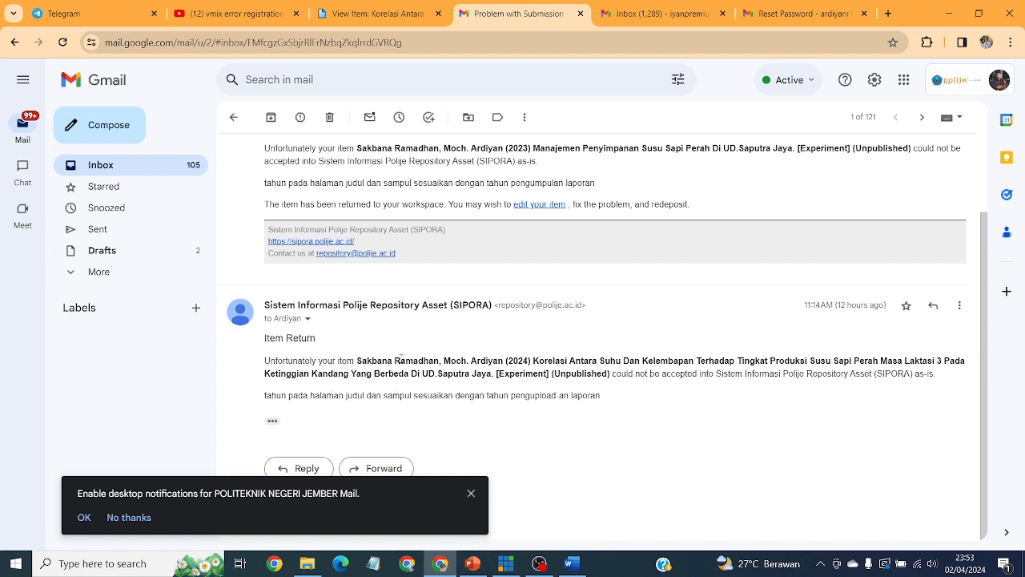
drag(362, 360, 684, 360)
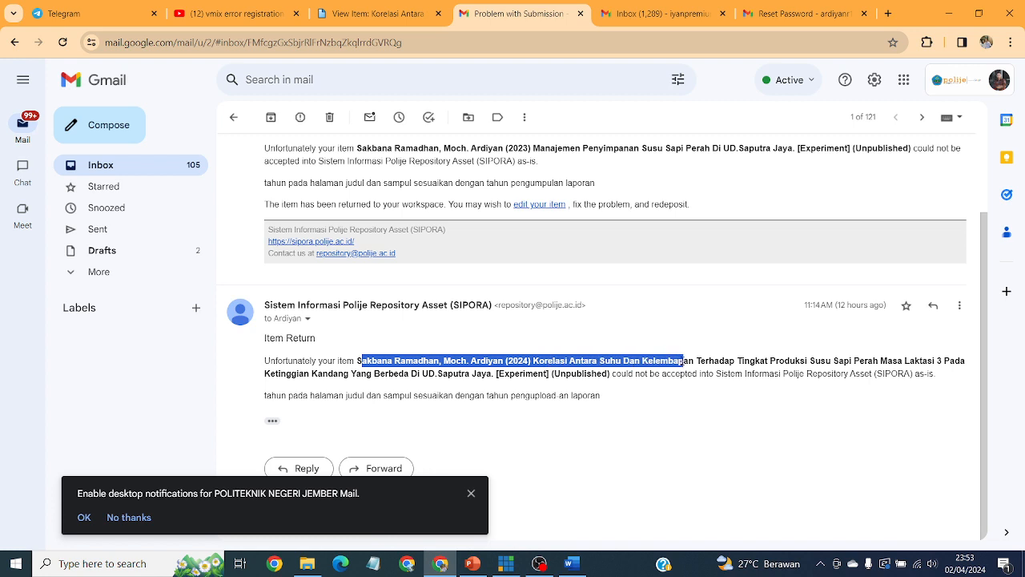
click(643, 373)
drag(510, 373, 461, 395)
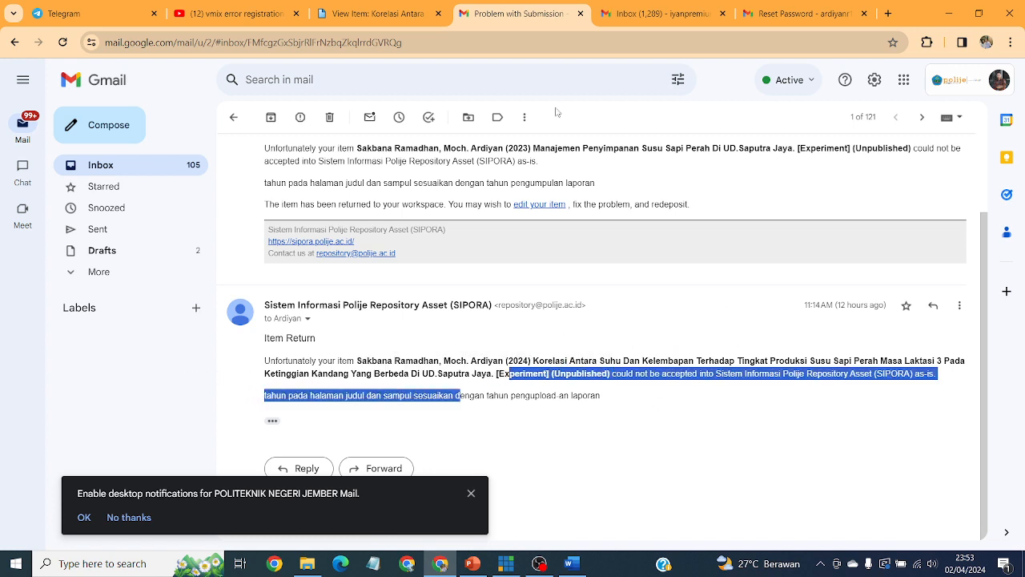
click(670, 397)
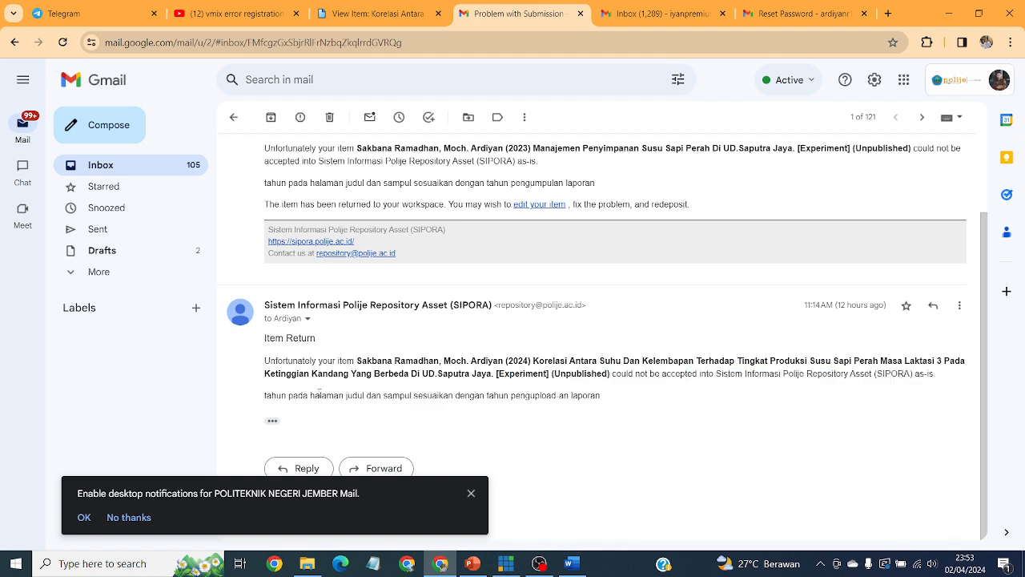
drag(339, 395, 424, 396)
drag(510, 395, 583, 395)
click(402, 8)
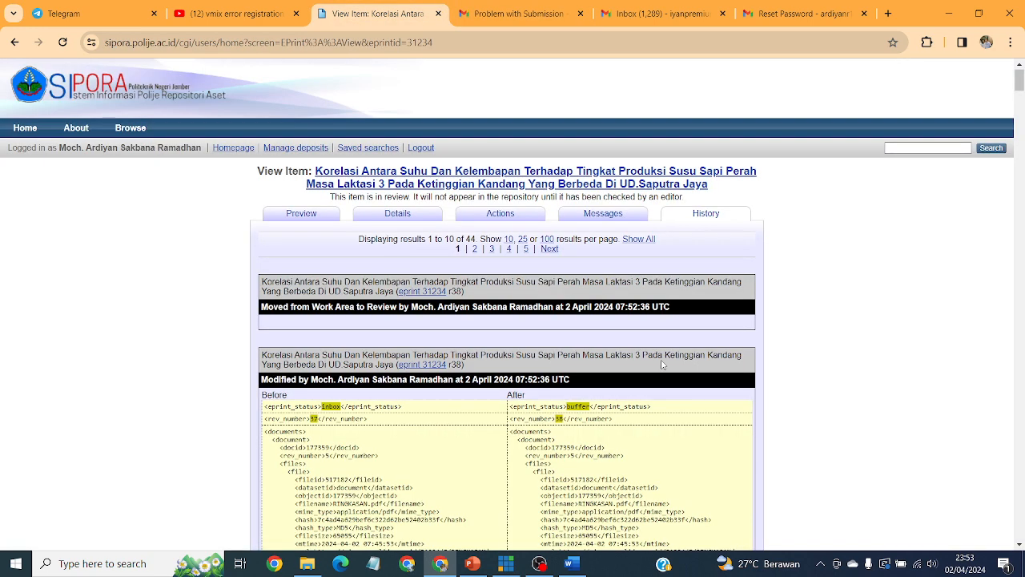
Preview item 31234's uploaded LAPORAN LENGKAP.pdf to confirm its cover shows 2024, then go back to Manage deposits.
click(306, 214)
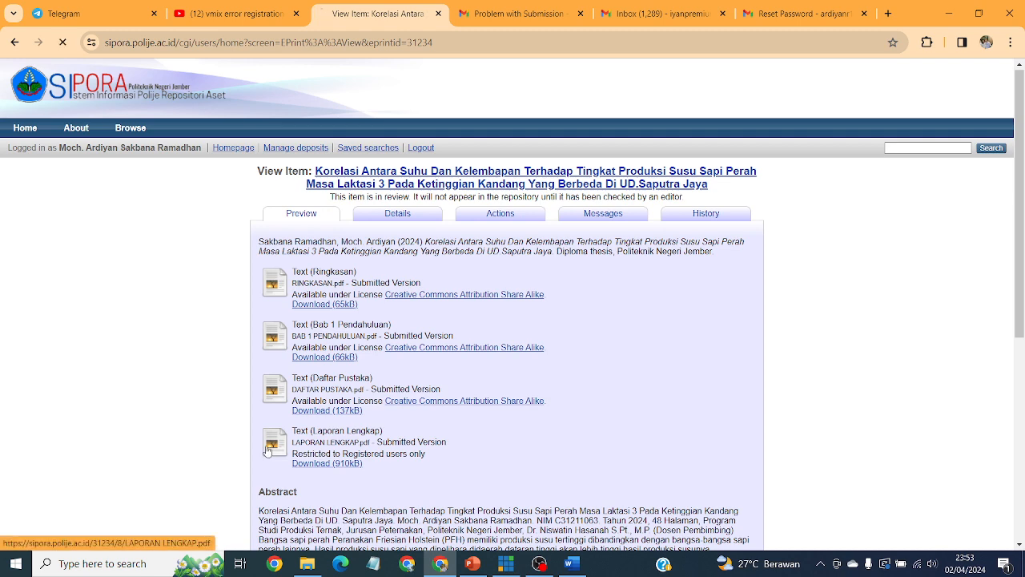
click(271, 449)
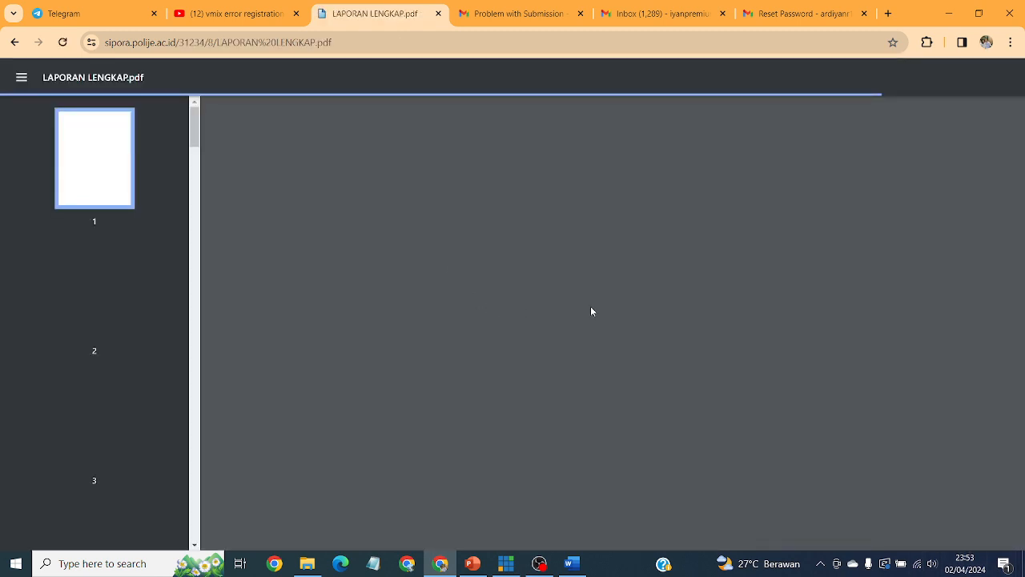
scroll(778, 309, down, 5)
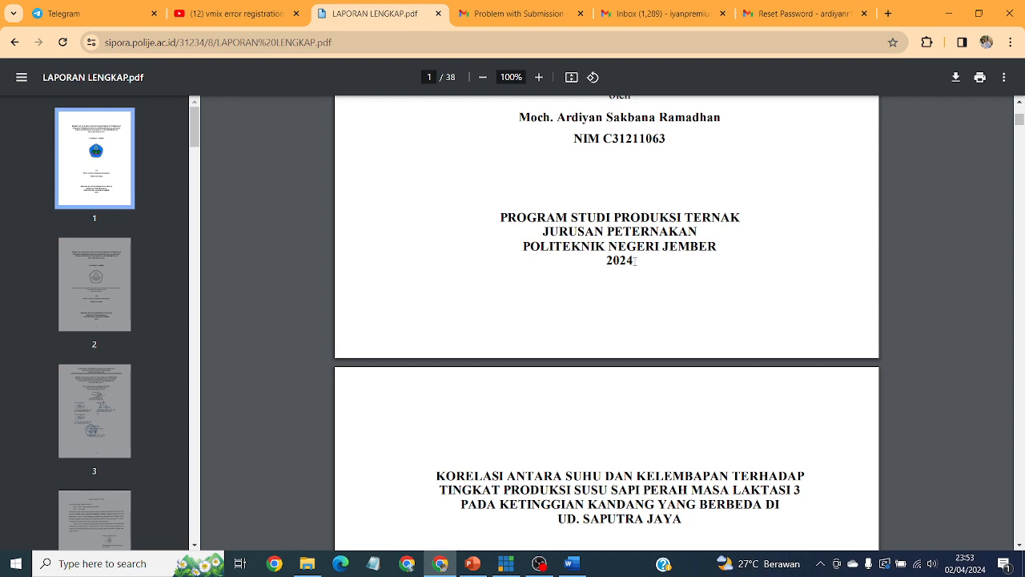
scroll(671, 327, down, 10)
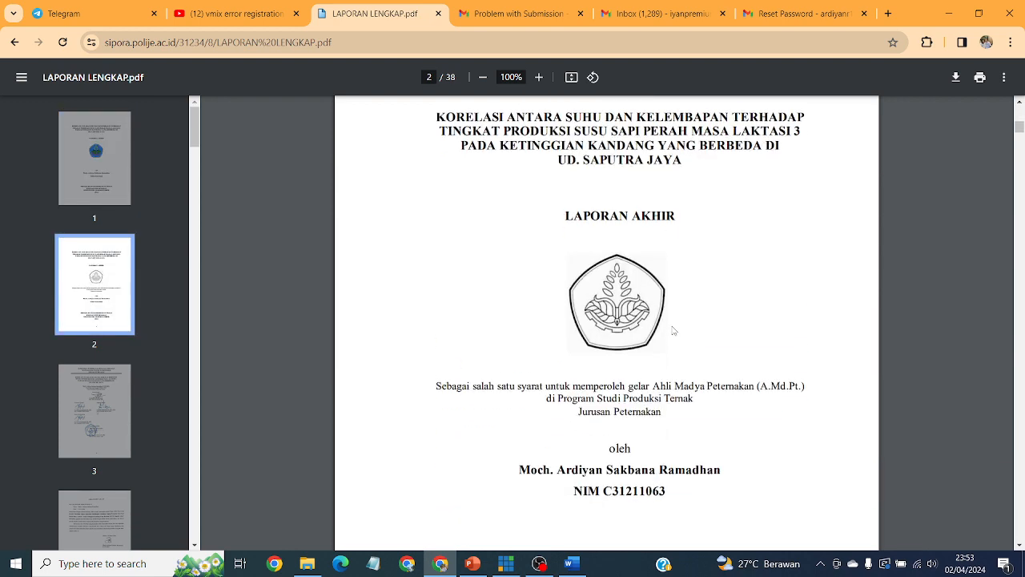
scroll(672, 327, up, 10)
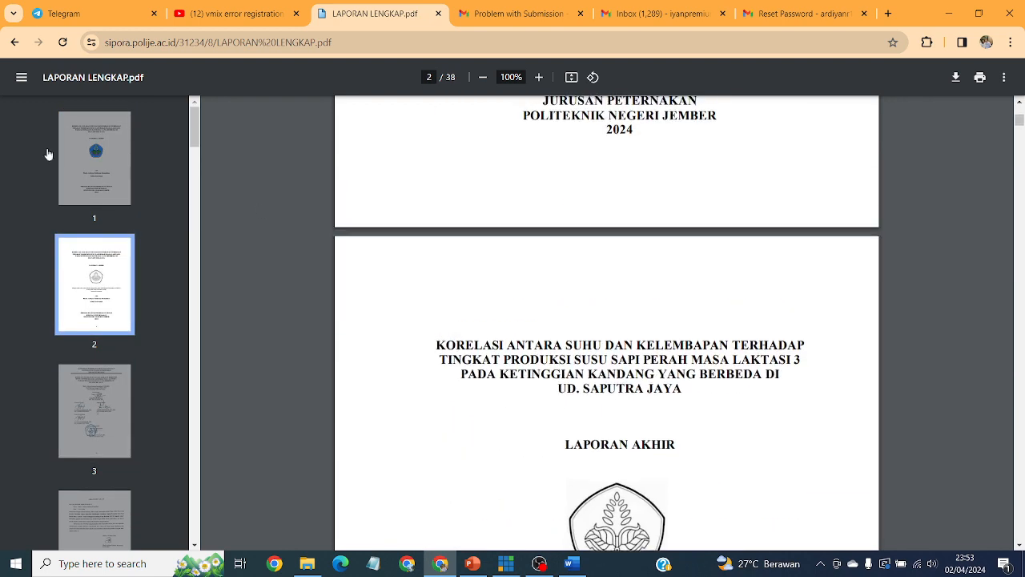
click(16, 41)
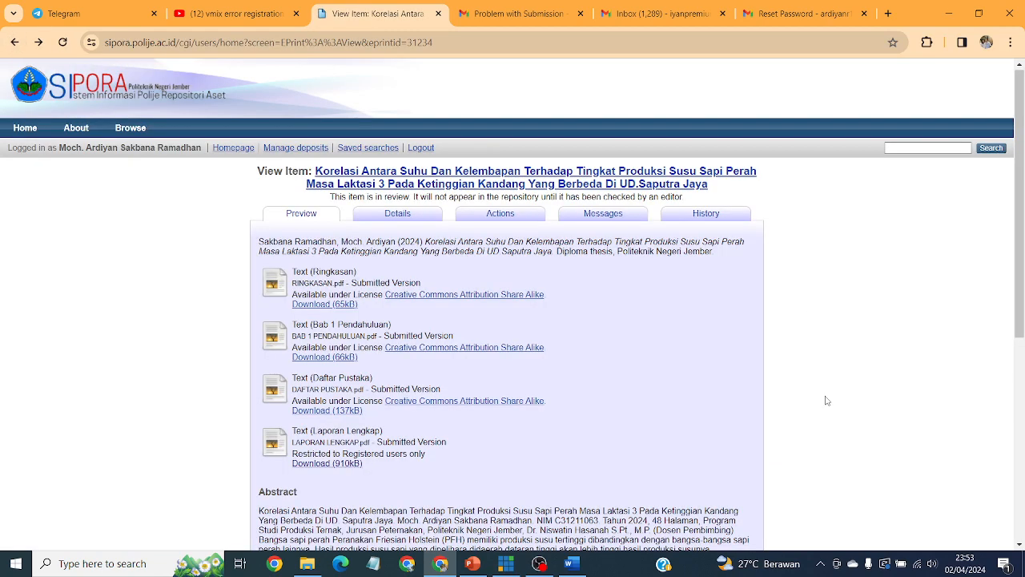
click(293, 148)
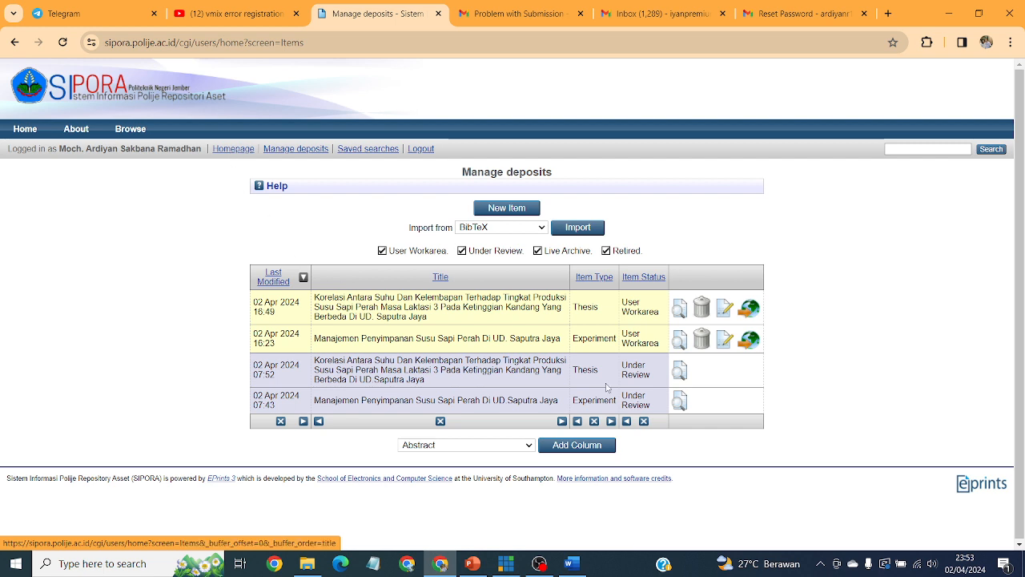
drag(1022, 265, 1021, 270)
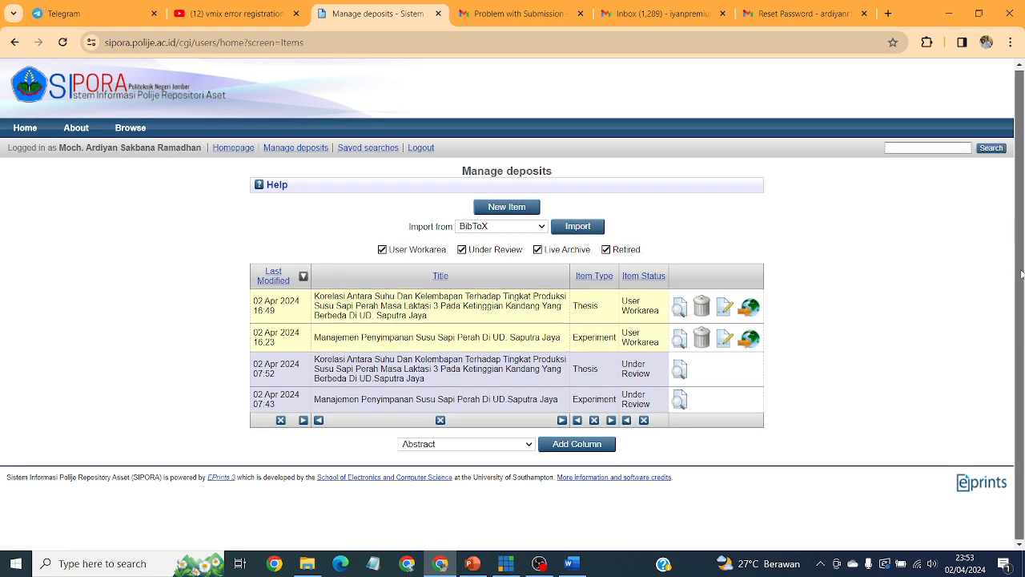
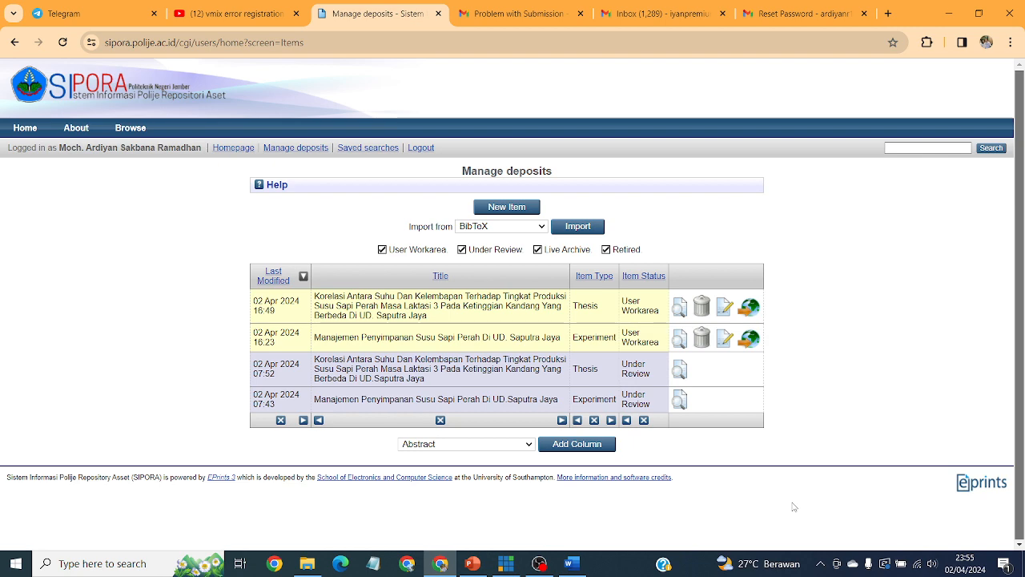
Switch from Chrome to the LAPORAN LENGKAP report in Word and scroll down.
click(570, 573)
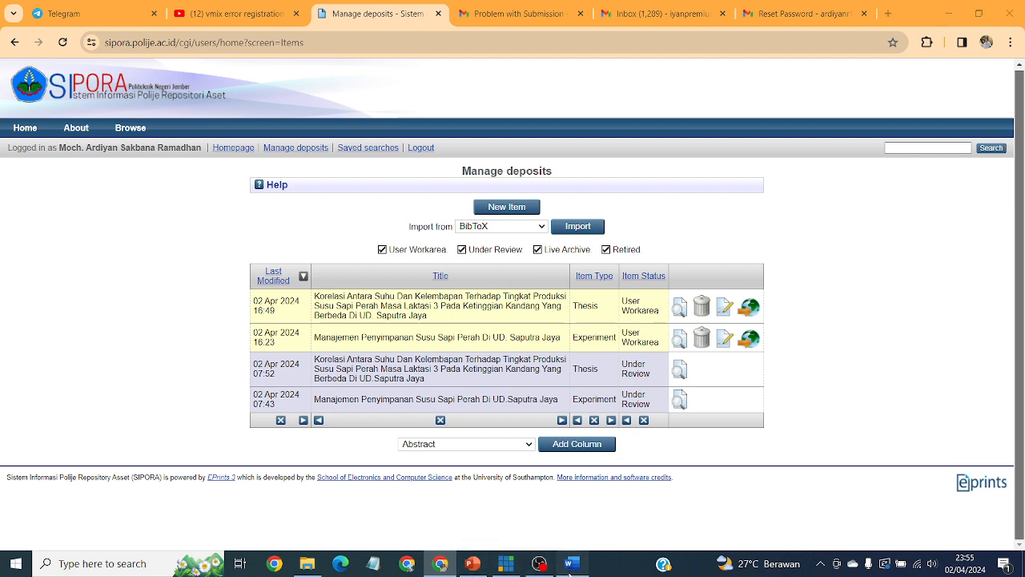
scroll(1024, 205, down, 4)
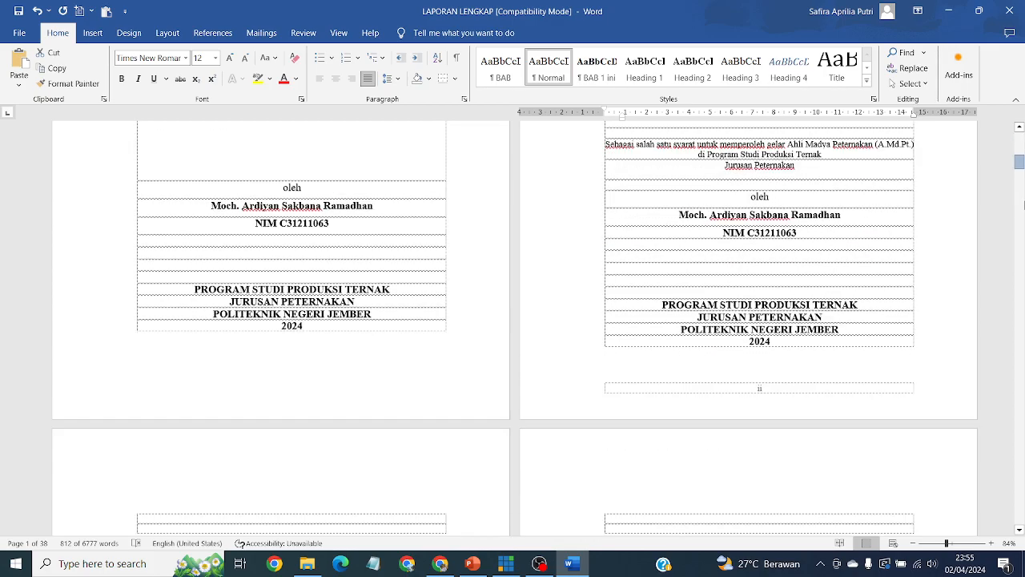
Check the DAFTAR ISI page, select its BAB 1 PENDAHULUAN line, then return to SIPORA in Chrome.
drag(1024, 205, 1021, 221)
scroll(760, 371, down, 1)
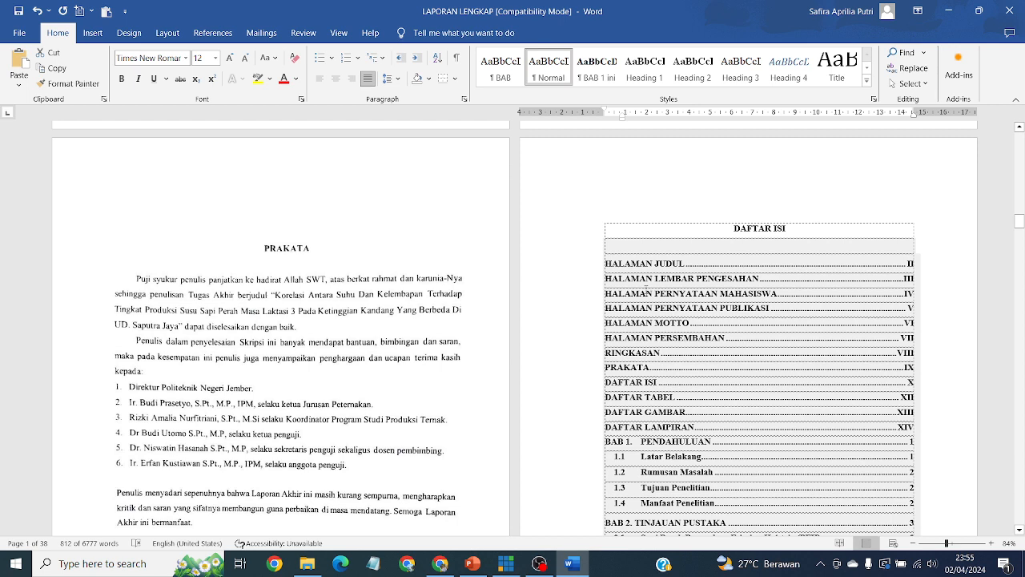
click(646, 285)
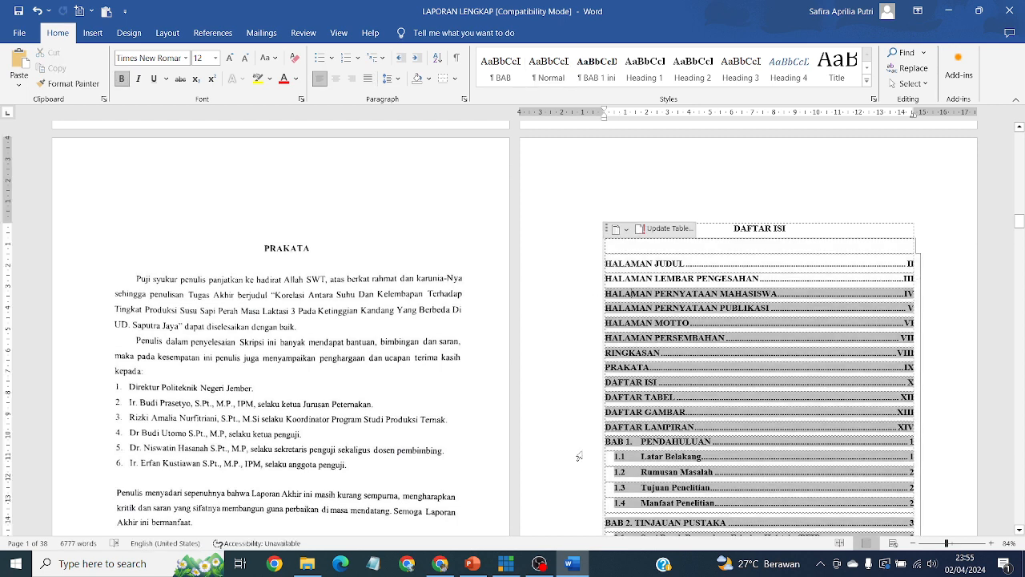
click(608, 441)
drag(608, 441, 924, 449)
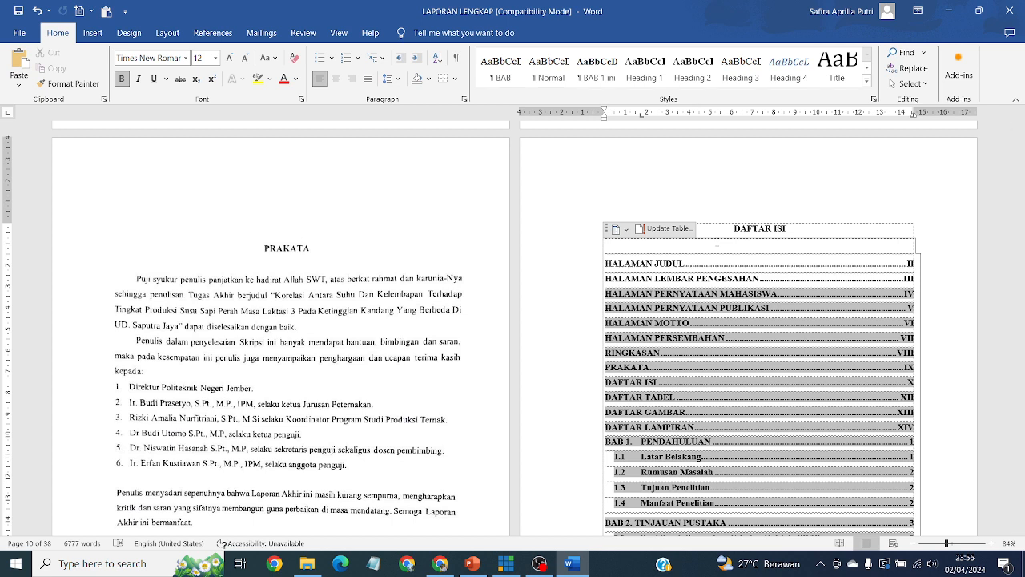
mouse_move(508, 549)
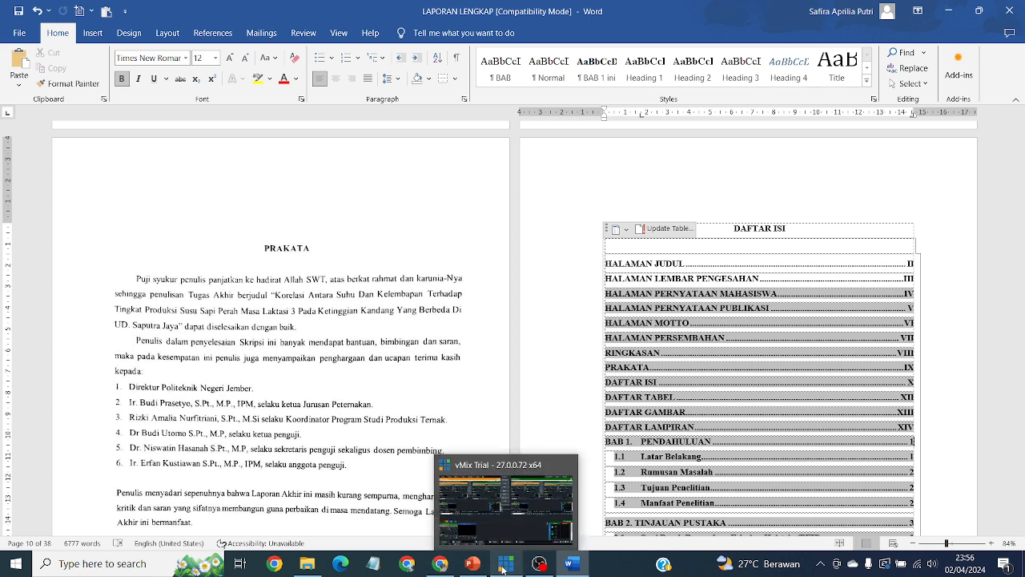
click(440, 563)
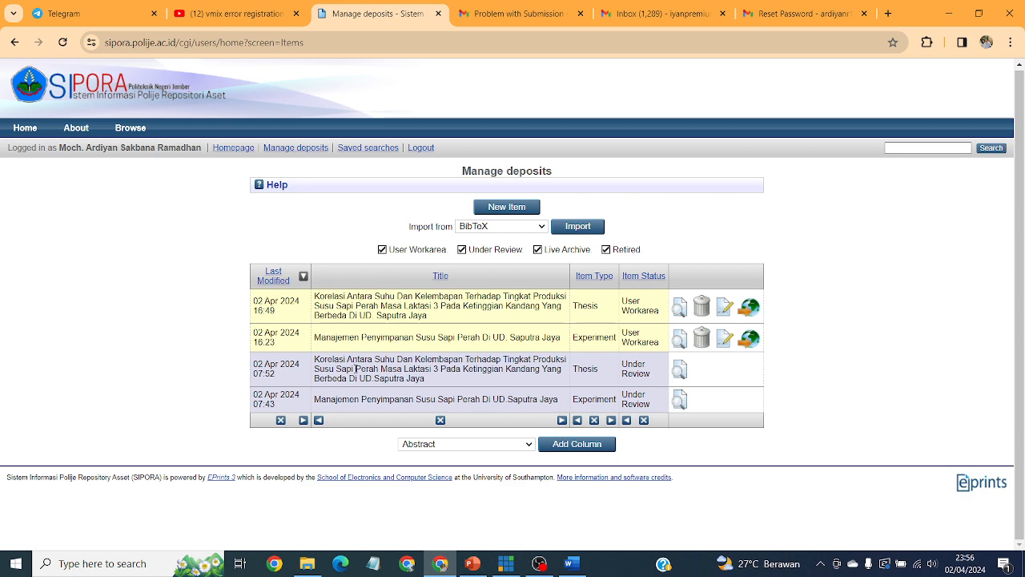
click(681, 374)
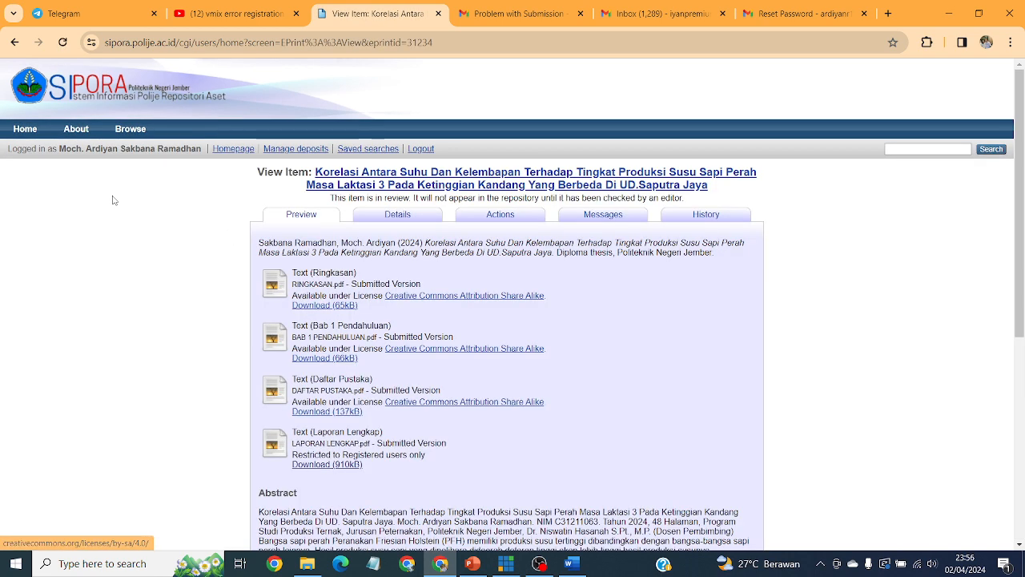
scroll(442, 271, down, 1)
scroll(442, 271, down, 1)
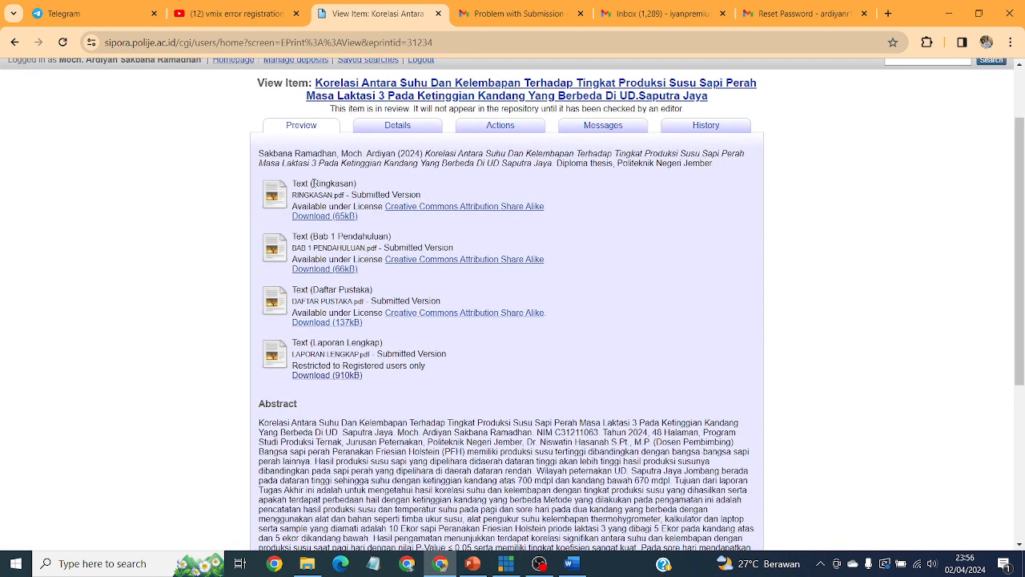
drag(312, 183, 362, 187)
drag(319, 236, 400, 243)
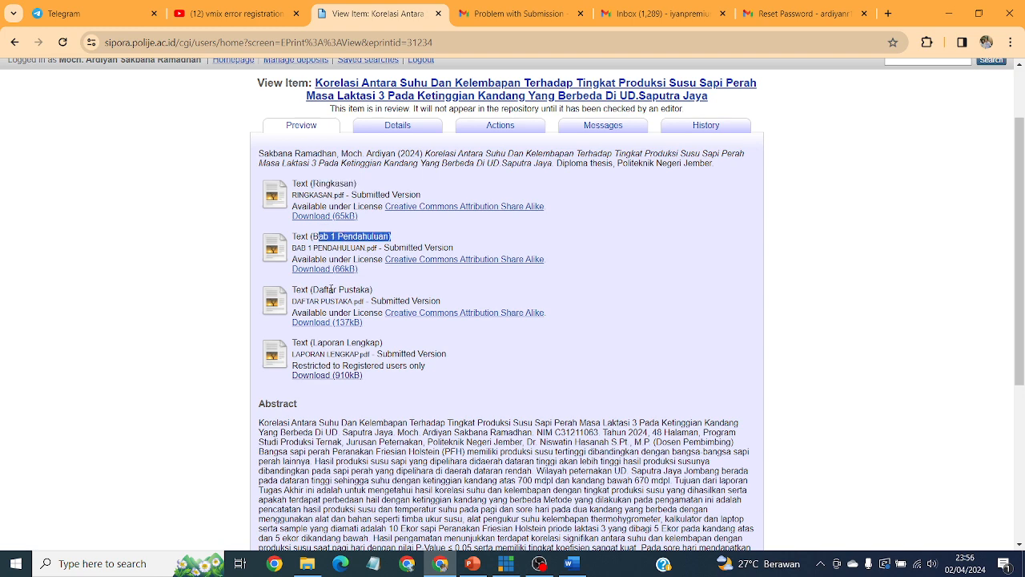
drag(310, 290, 408, 297)
drag(309, 343, 377, 345)
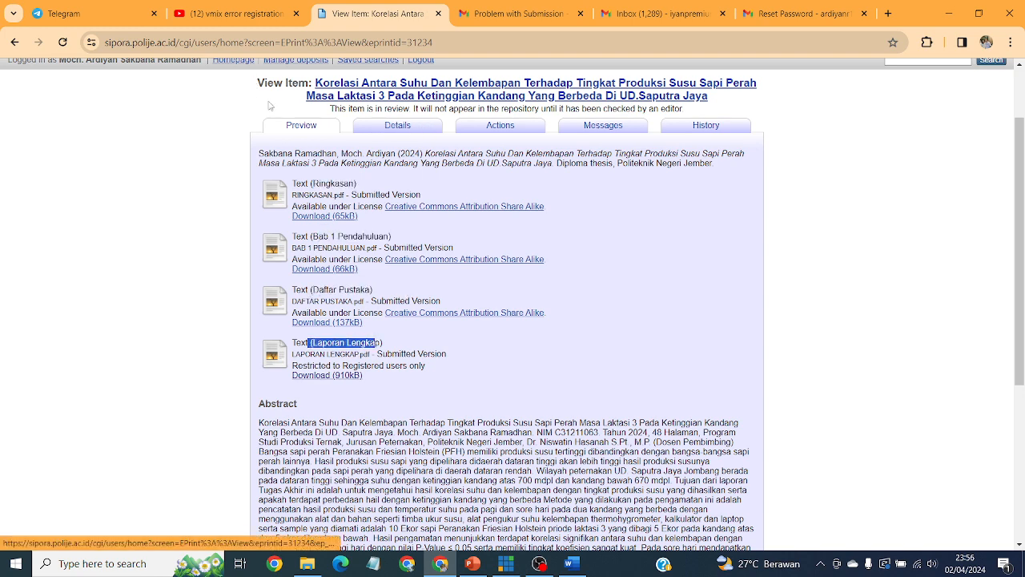
scroll(393, 147, up, 2)
click(318, 150)
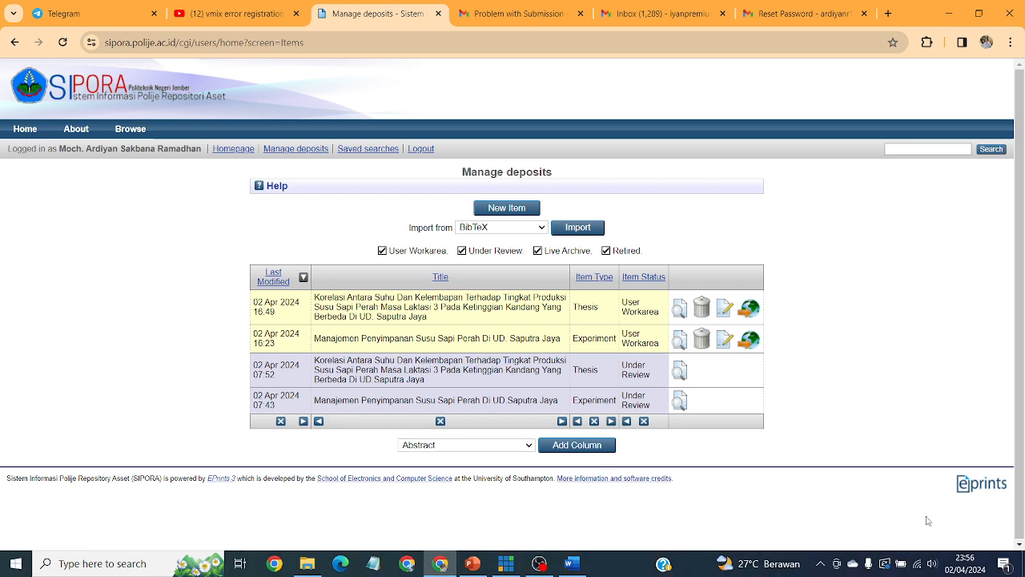
Check Gmail's SIPORA Password Activation email, close the YouTube vmix error page, and move to Telegram.
click(683, 6)
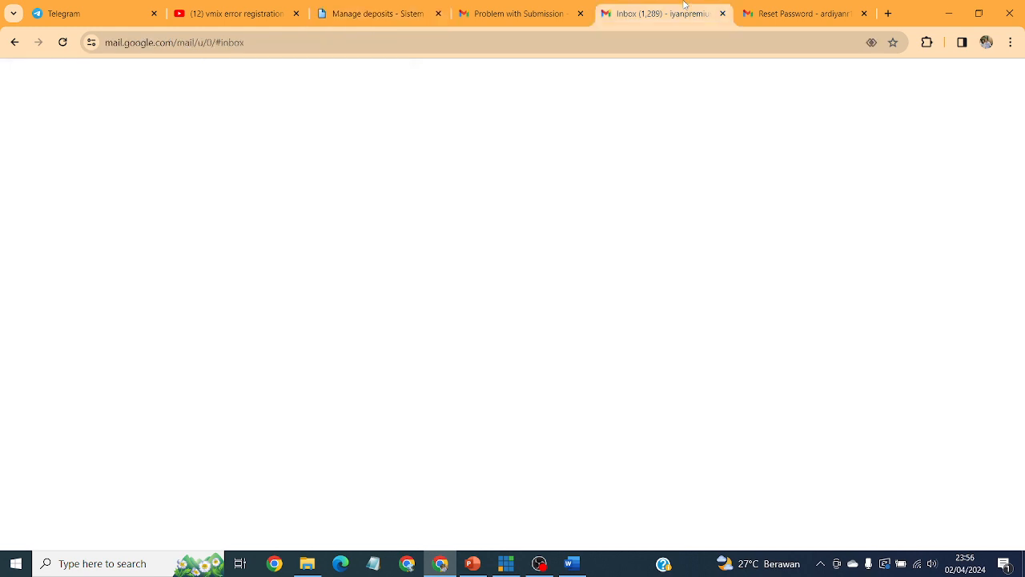
click(809, 11)
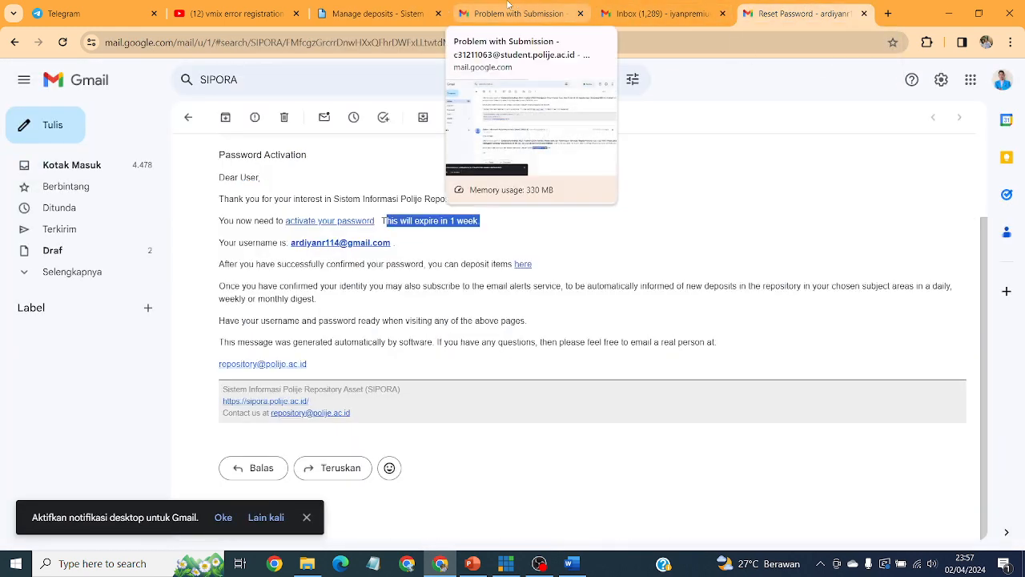
click(297, 14)
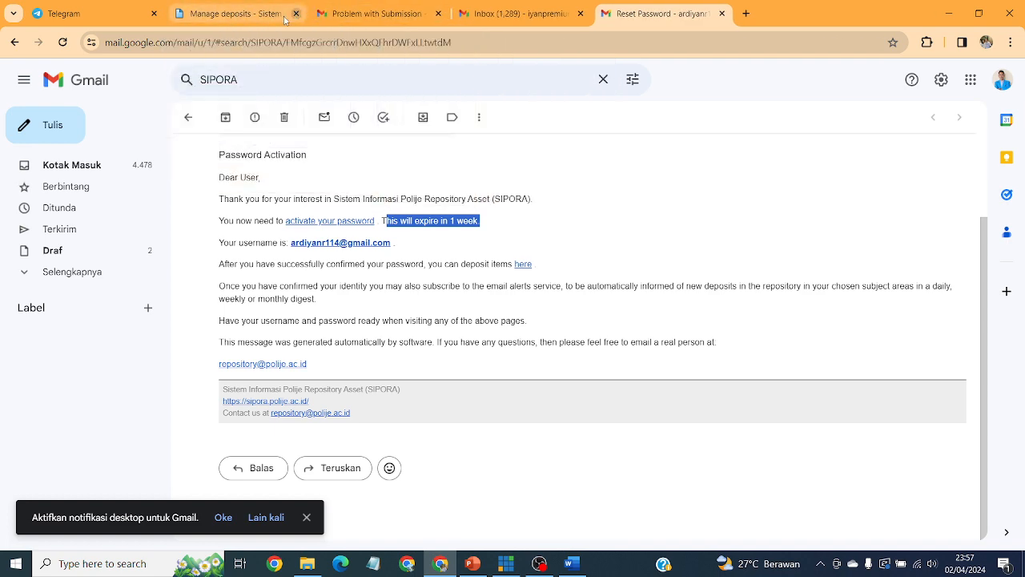
click(72, 13)
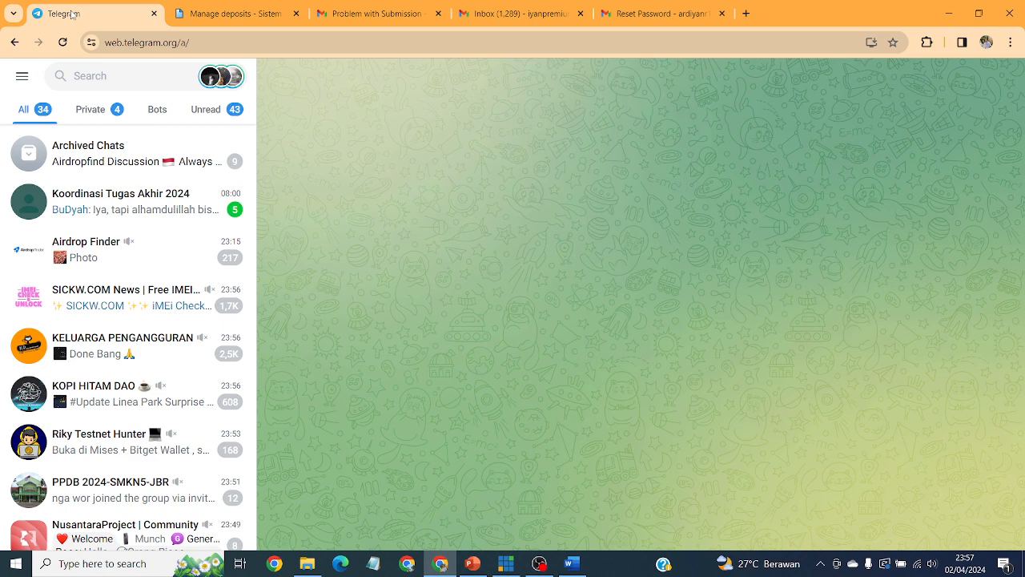
Return from Telegram to SIPORA's Manage deposits list, then bring OBS Studio forward.
scroll(189, 190, up, 2)
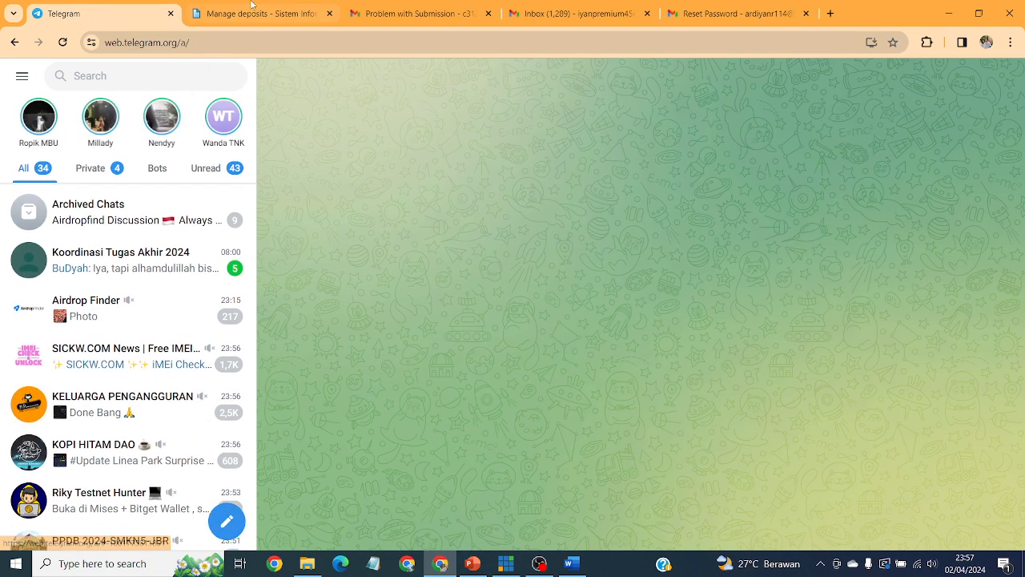
click(258, 13)
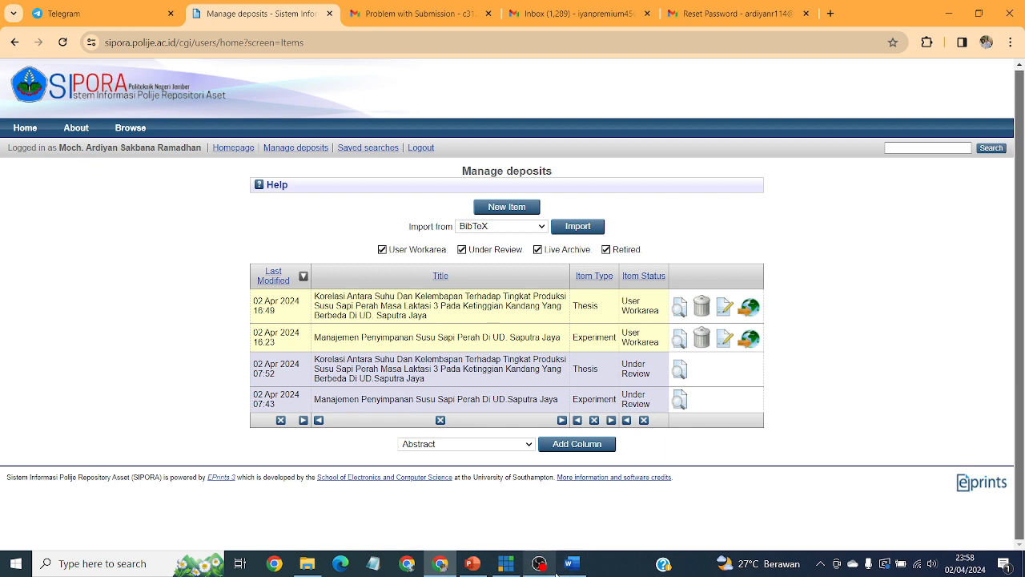
mouse_move(548, 570)
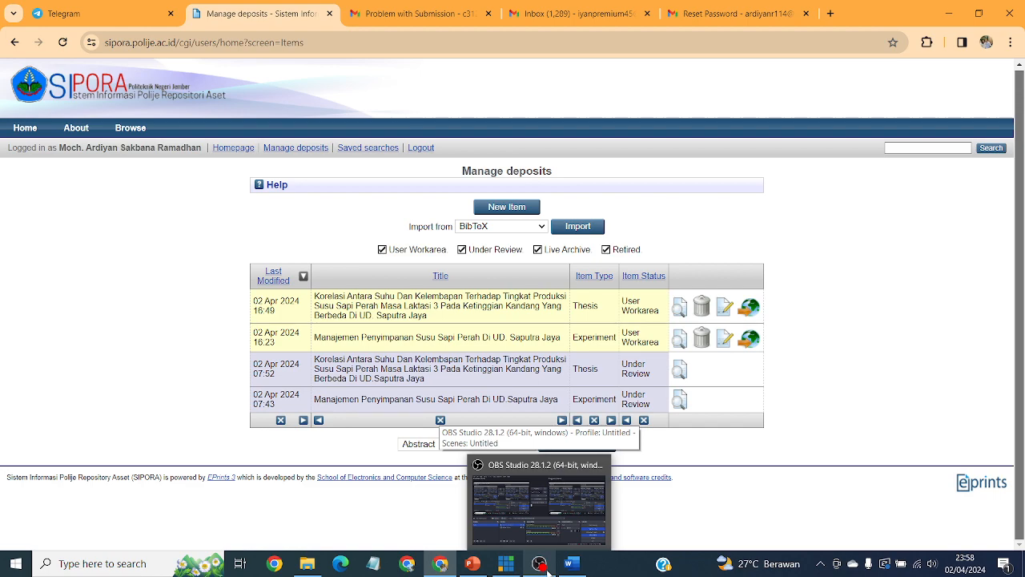
click(548, 570)
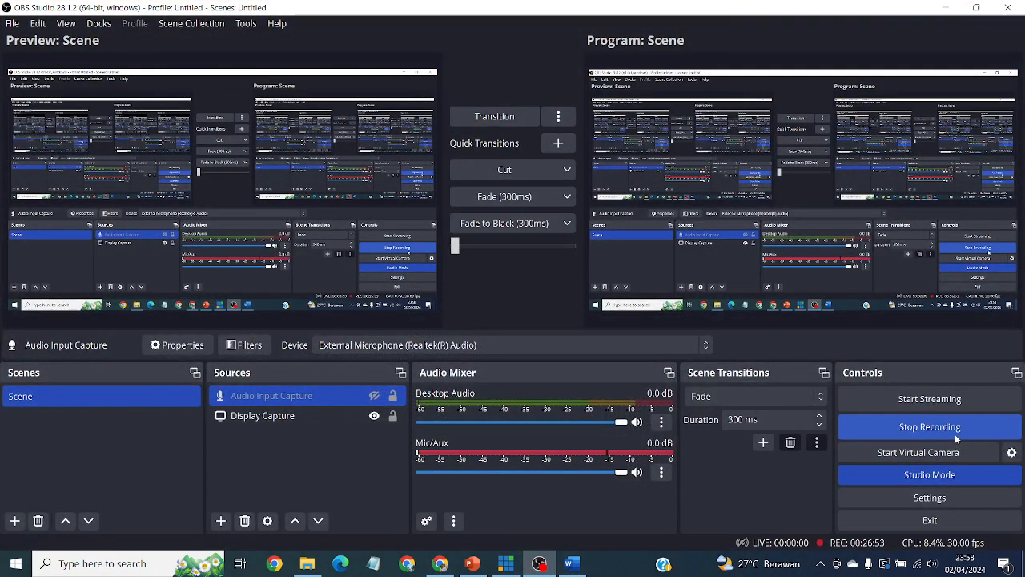